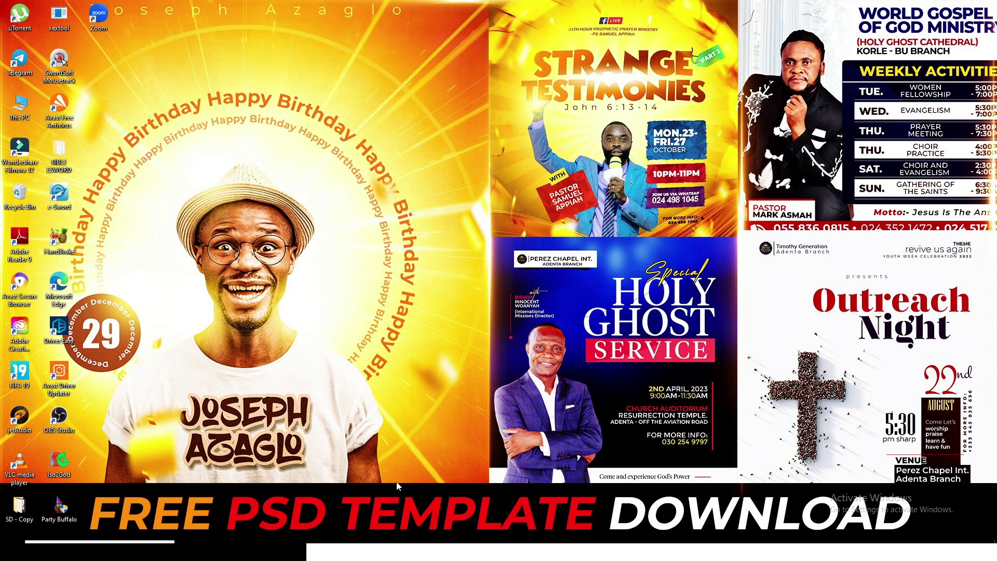
Bring up the PSD PART 5 folder and look through flyer previews 1, 8, 12, 13 and mon
left_click(493, 548)
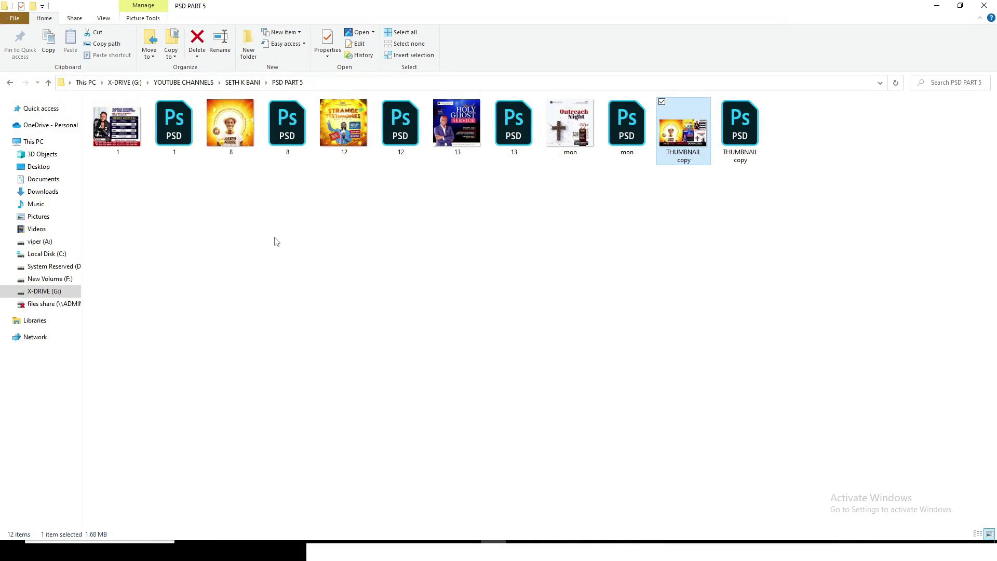
left_click(104, 119)
left_click(234, 136)
left_click(325, 133)
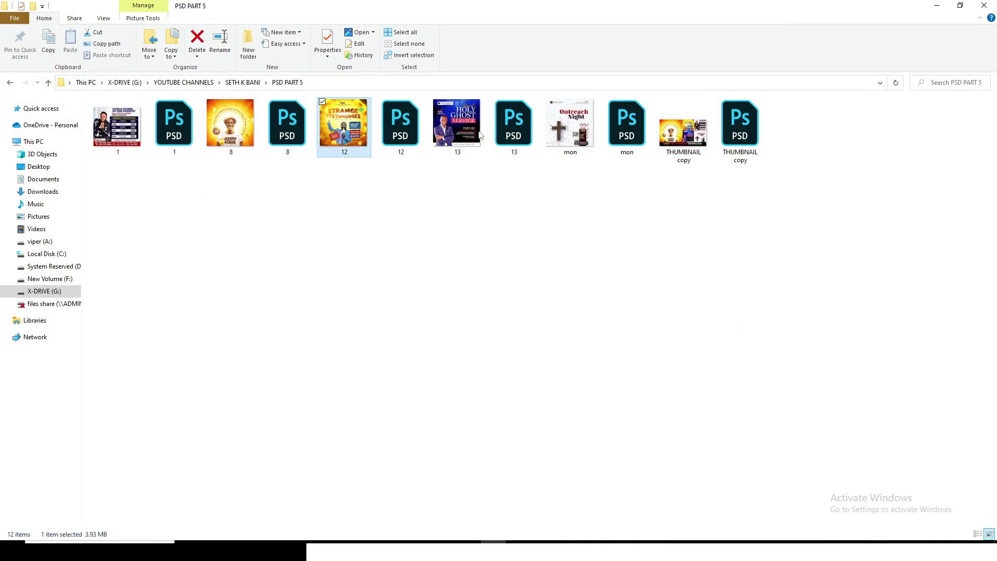
left_click(470, 136)
left_click(571, 138)
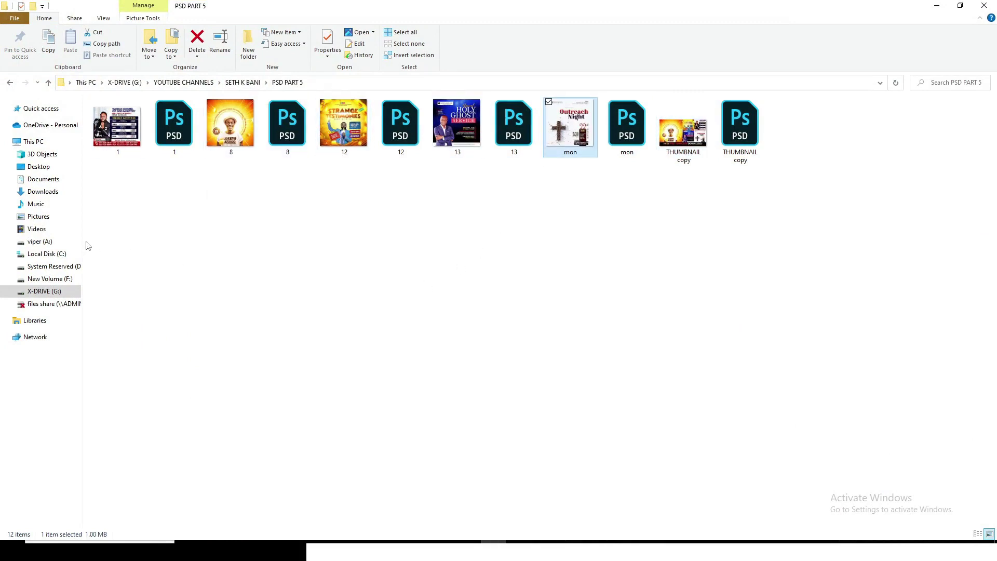
Select the PSD template file 1, then minimize and restore the folder window
mouse_move(179, 137)
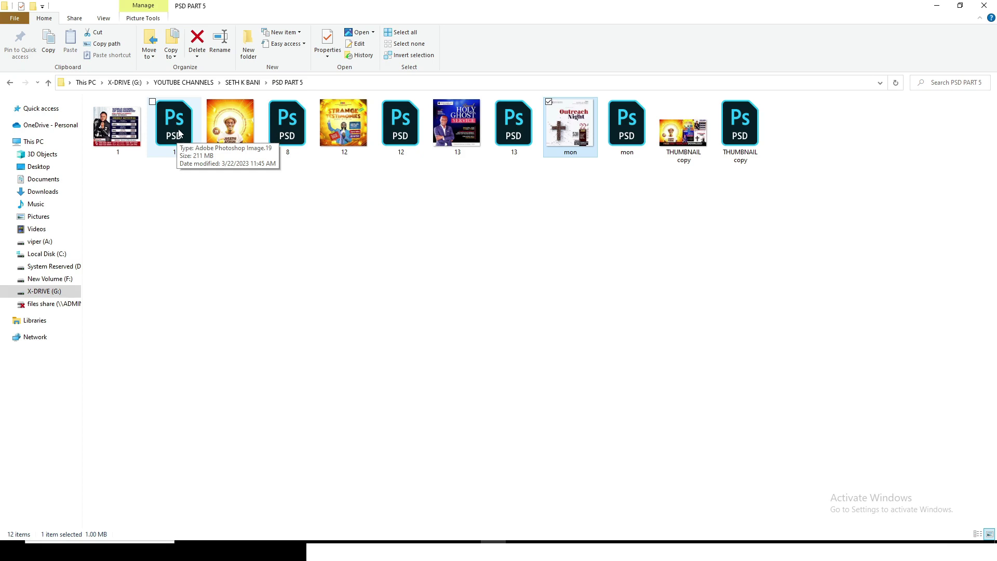
left_click(179, 134)
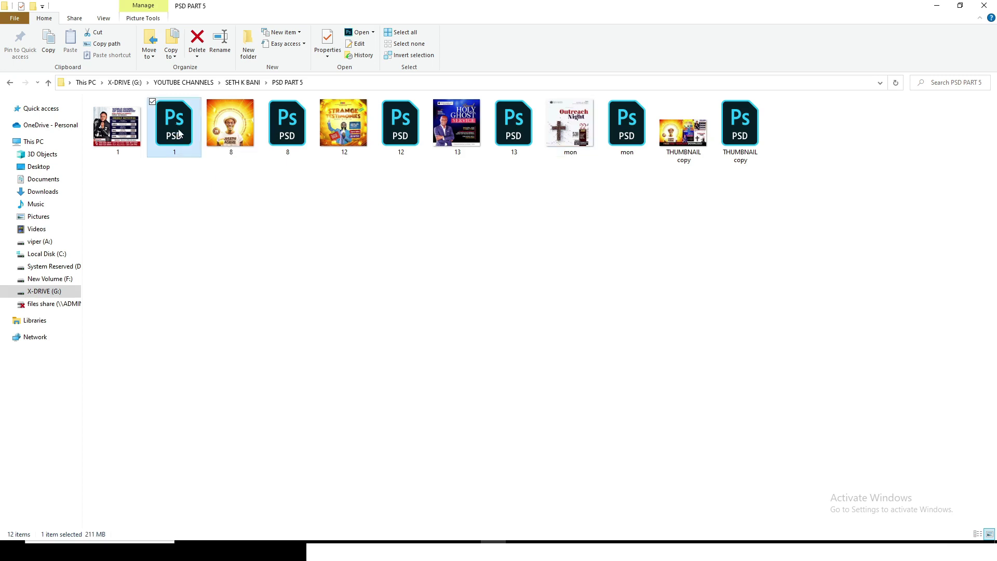
left_click(936, 6)
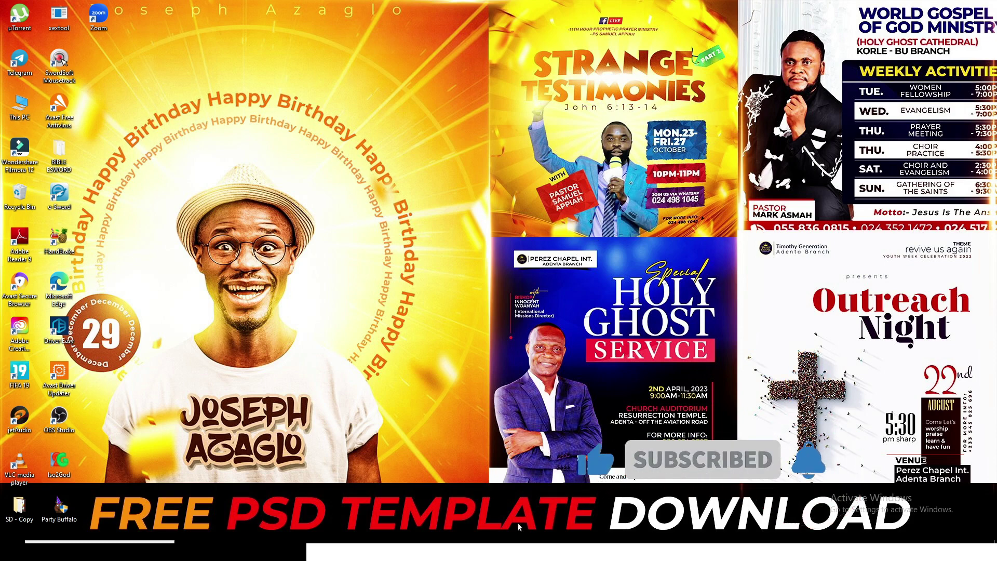
mouse_move(509, 540)
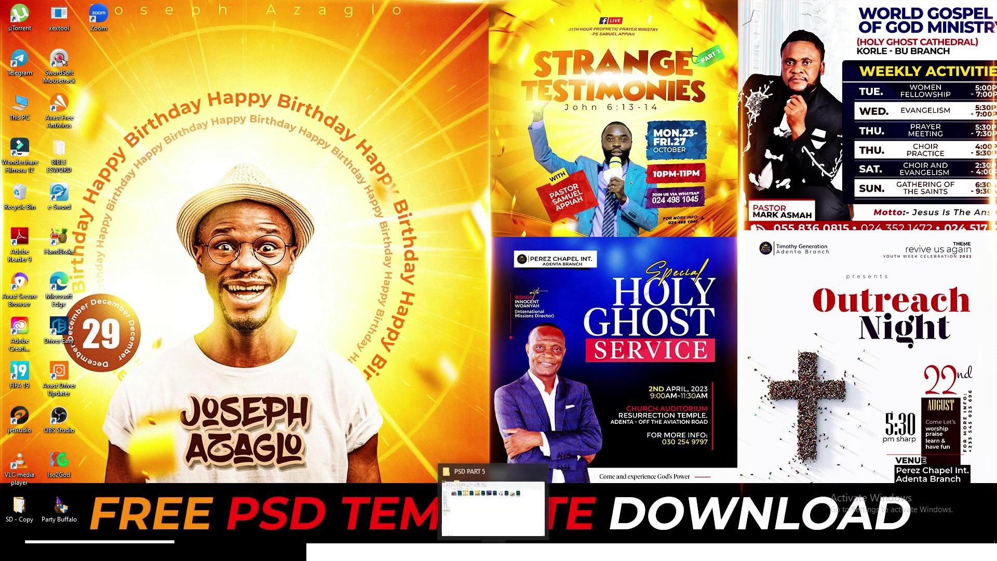
left_click(473, 515)
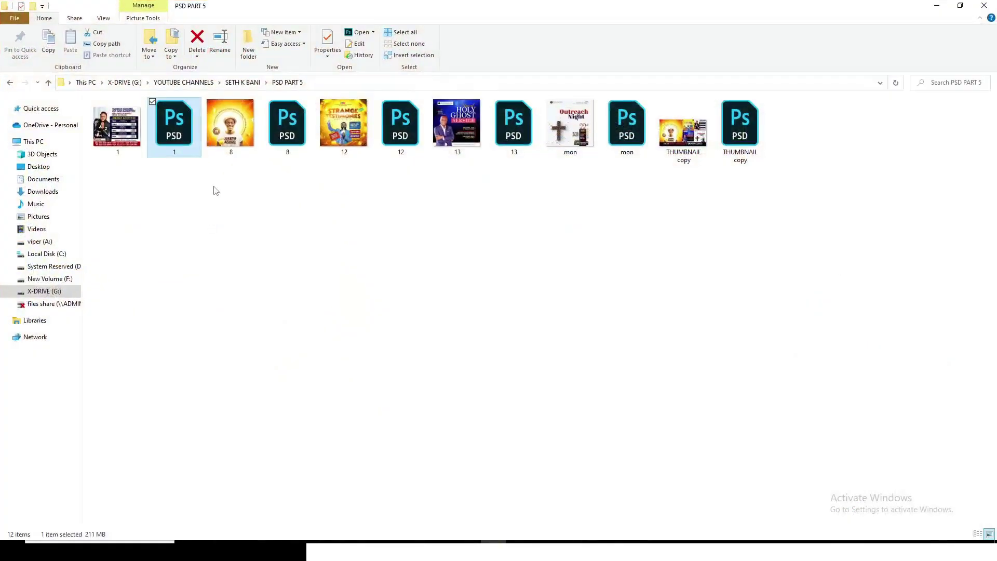
Open 1.psd with layers kept and text layers updated, then bring up Image Size (Ctrl+Alt+I)
double_click(178, 134)
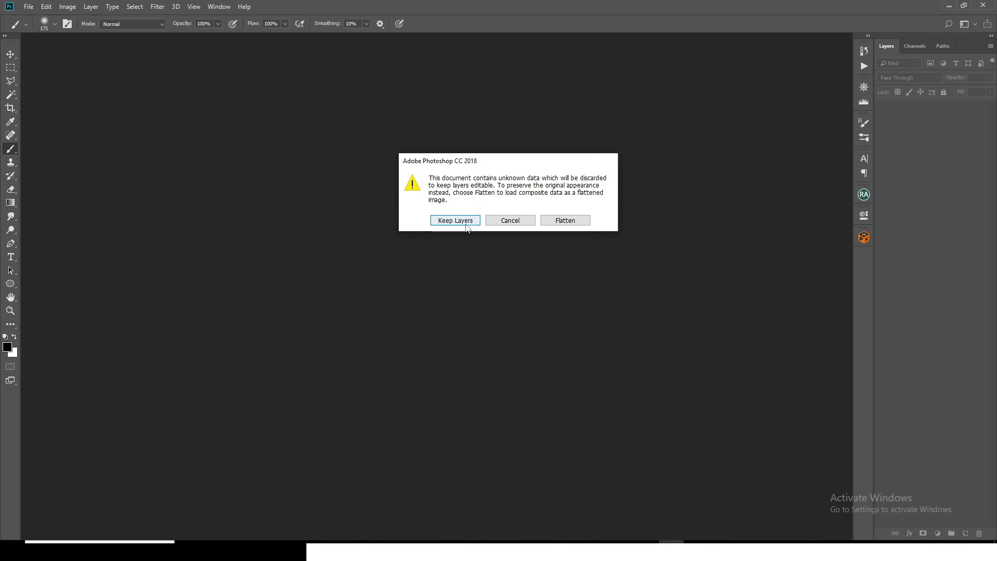
left_click(463, 223)
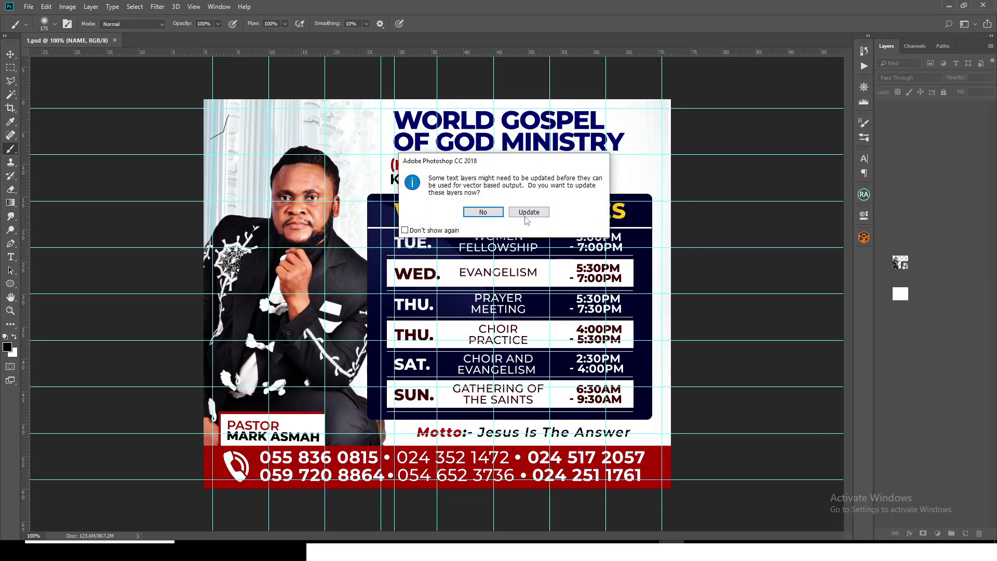
left_click(527, 213)
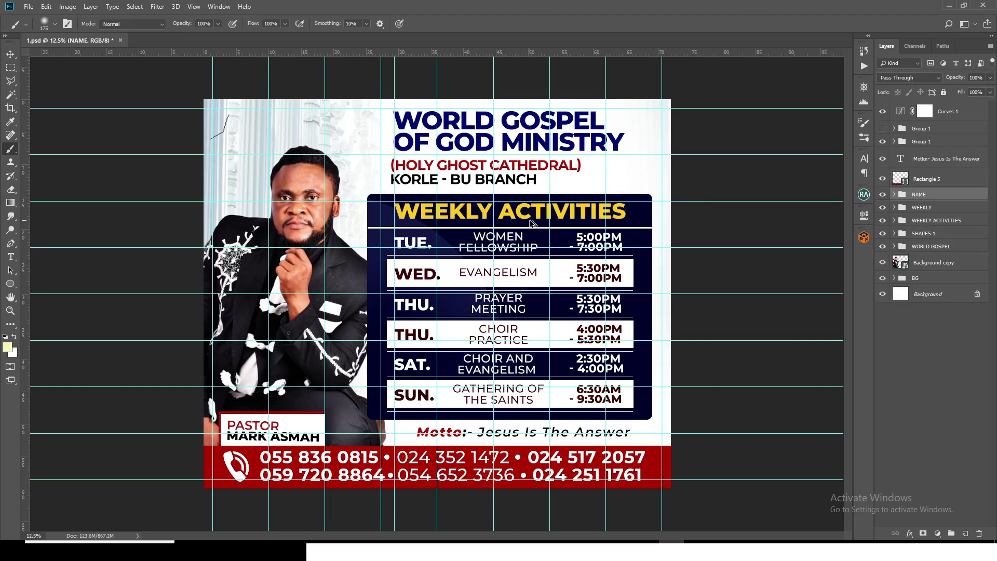
key("ctrl+alt+i")
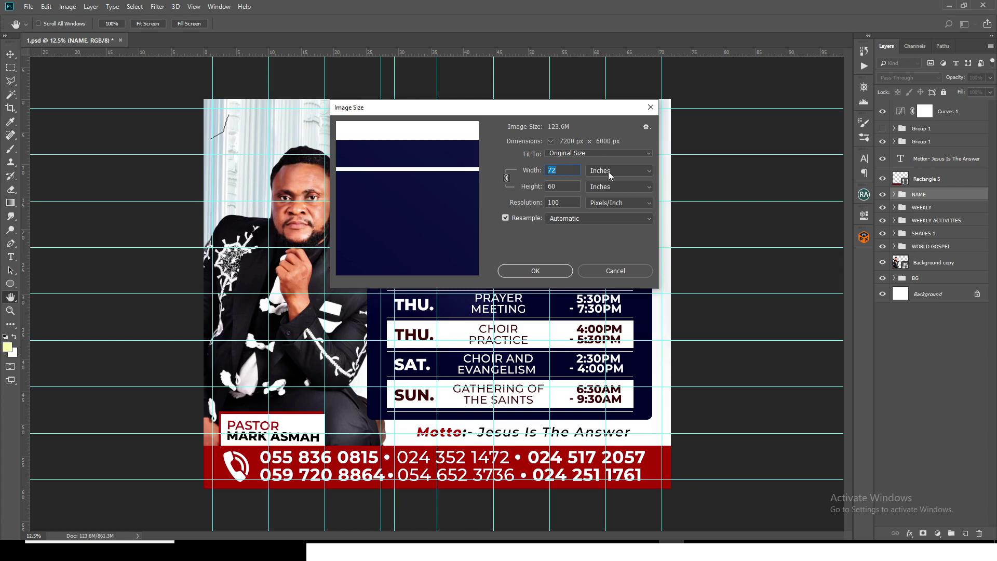
Review the 72 × 60 inch width and height, keep inches, and cancel Image Size unchanged
left_click(554, 170)
left_click_drag(563, 189, 541, 186)
left_click(601, 172)
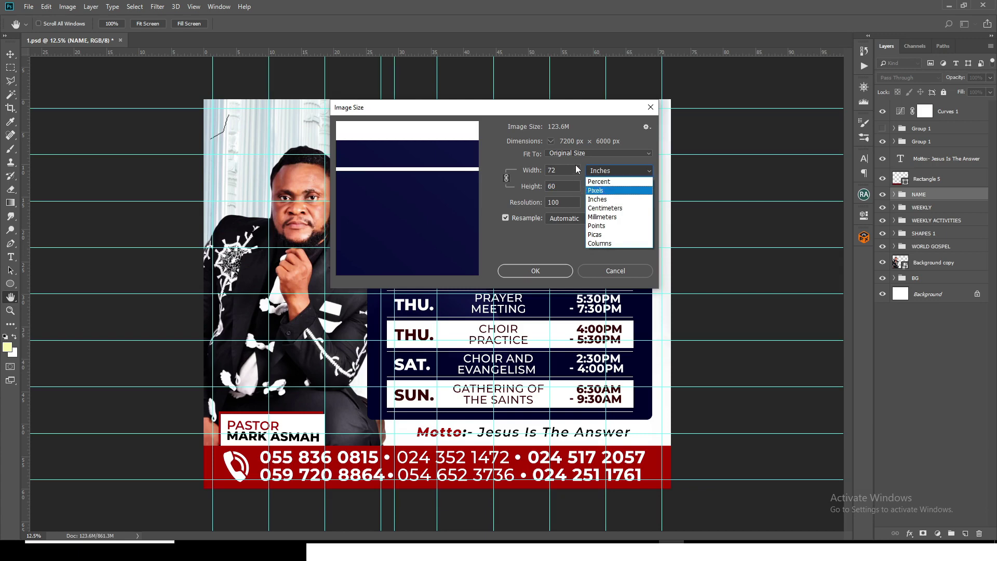
left_click(503, 141)
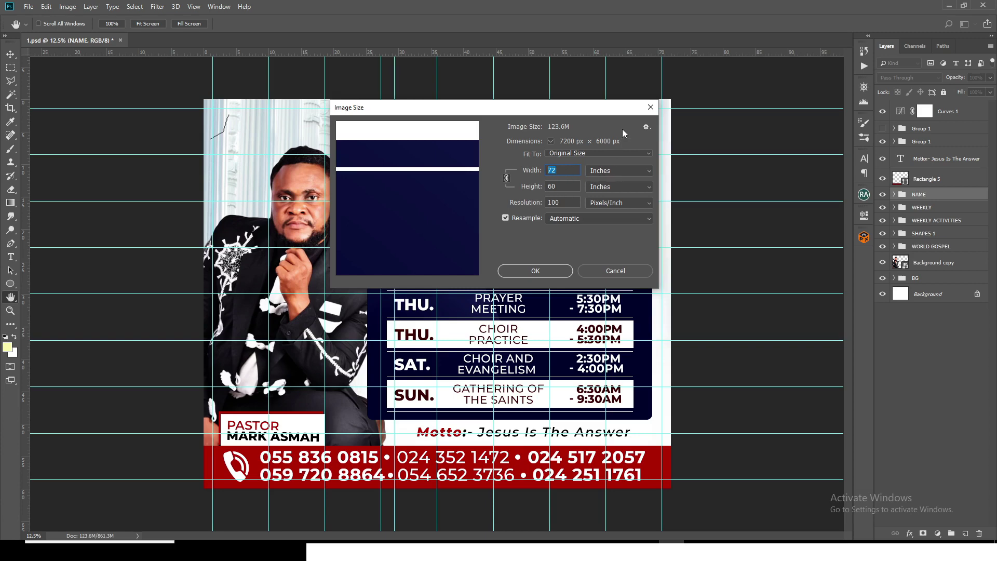
left_click(650, 107)
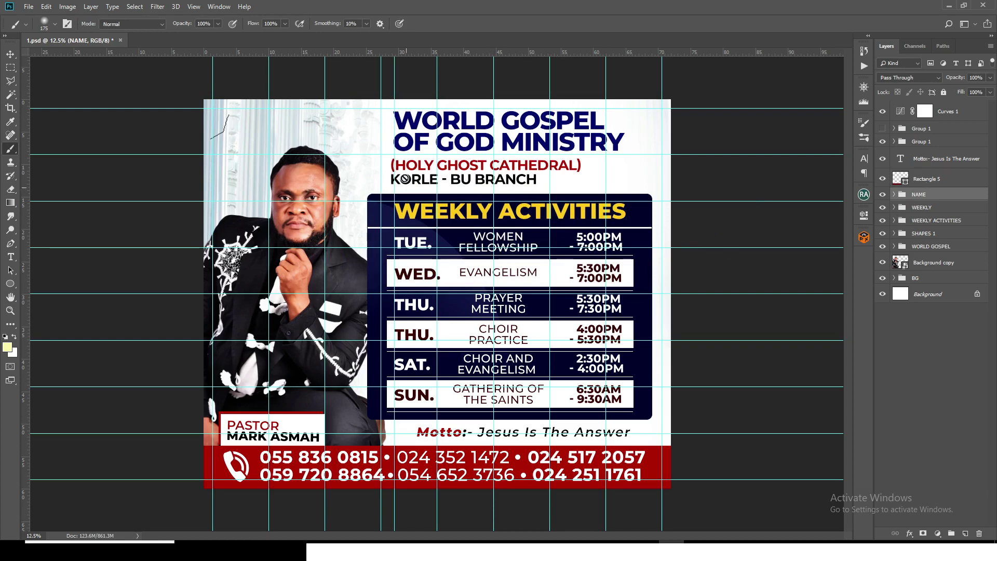
Hide the guides and expand then collapse the NAME and BG layer groups
key("ctrl+semicolon")
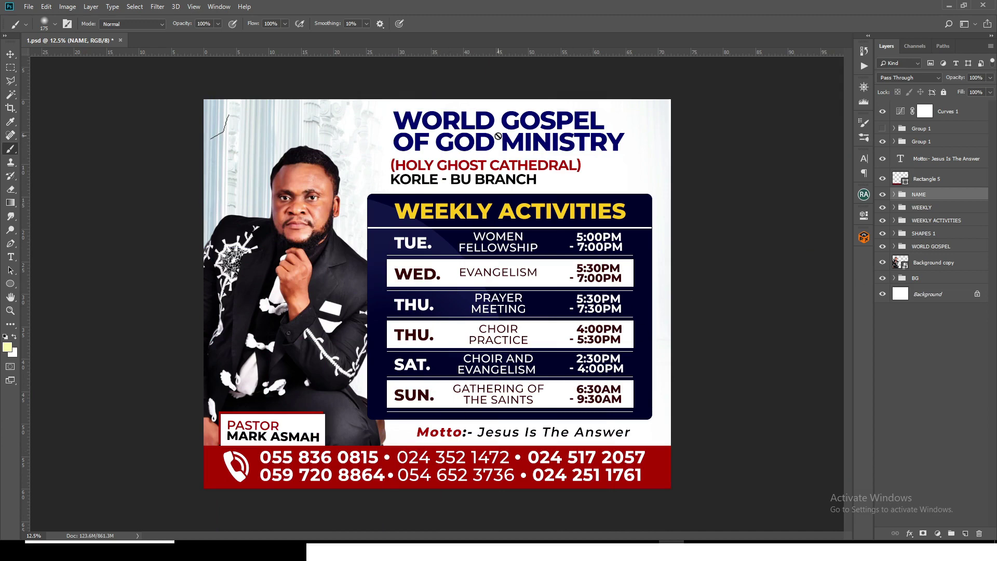
left_click(893, 194)
left_click(894, 194)
left_click(893, 279)
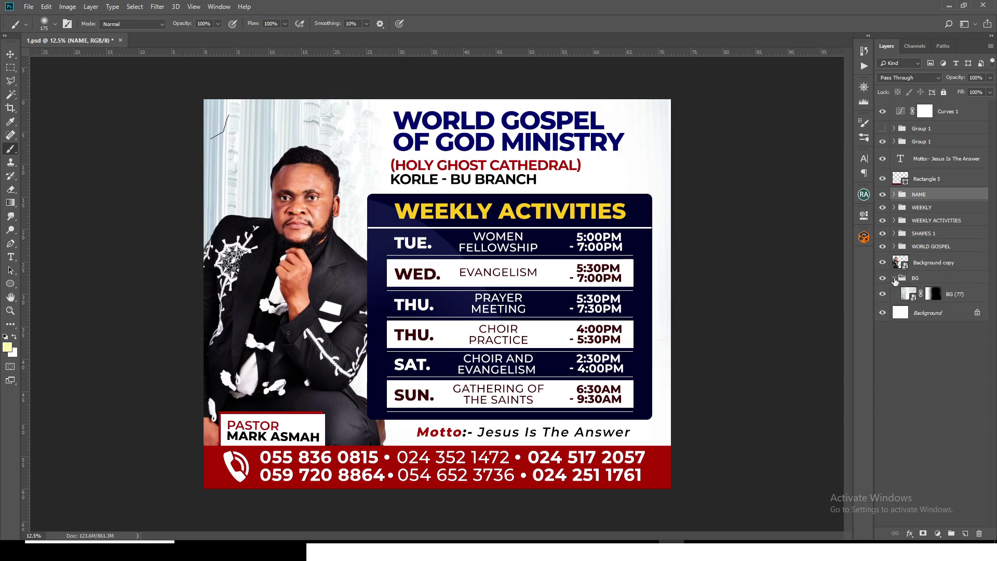
left_click(894, 278)
Toggle the BG group's visibility off and on, then convert Background copy to a smart object
left_click(883, 279)
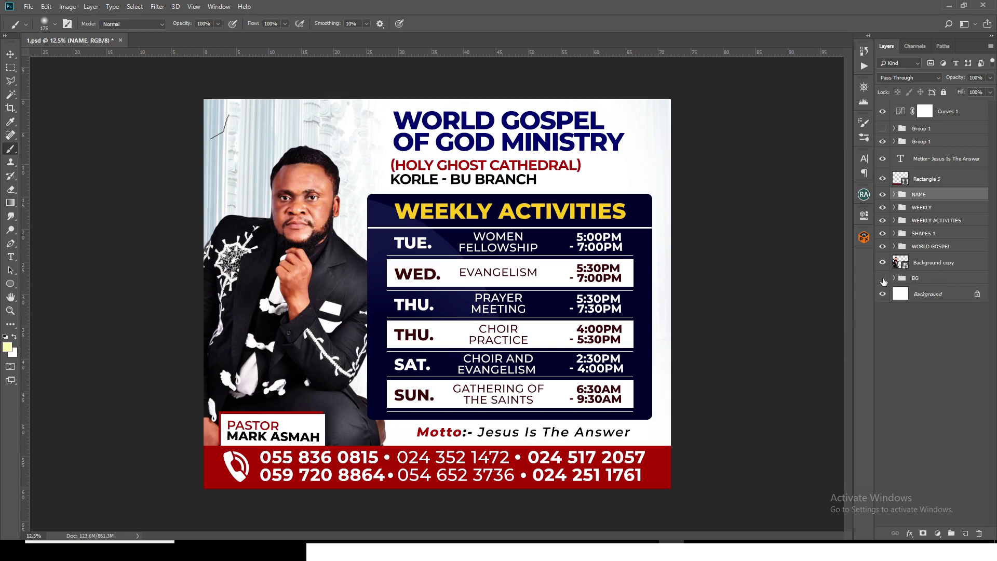
left_click(883, 279)
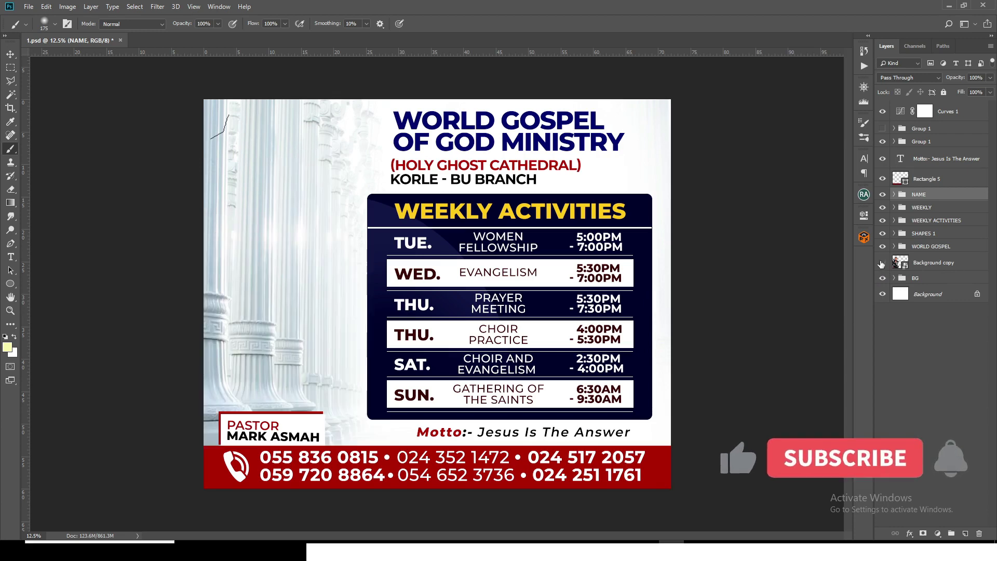
right_click(929, 262)
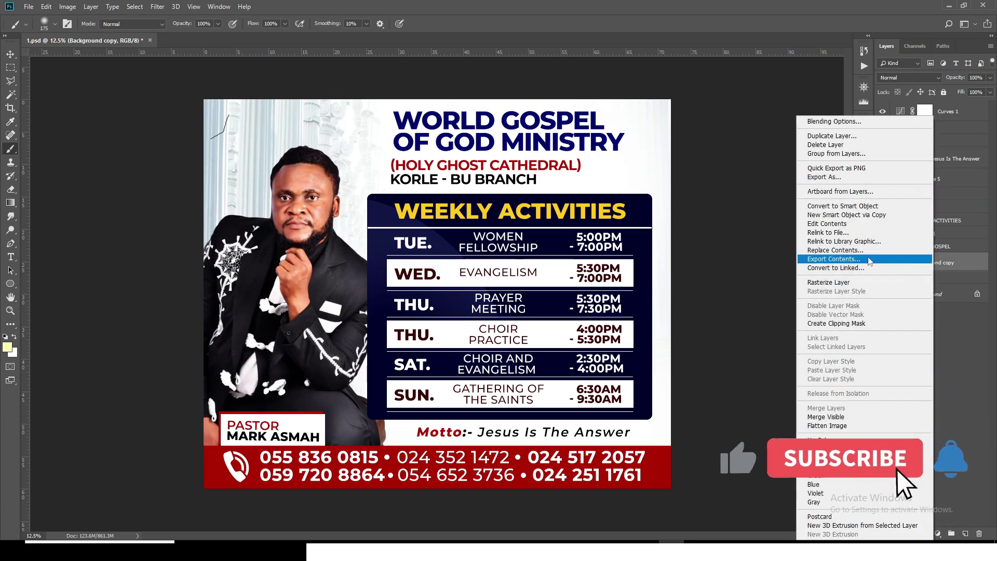
left_click(852, 206)
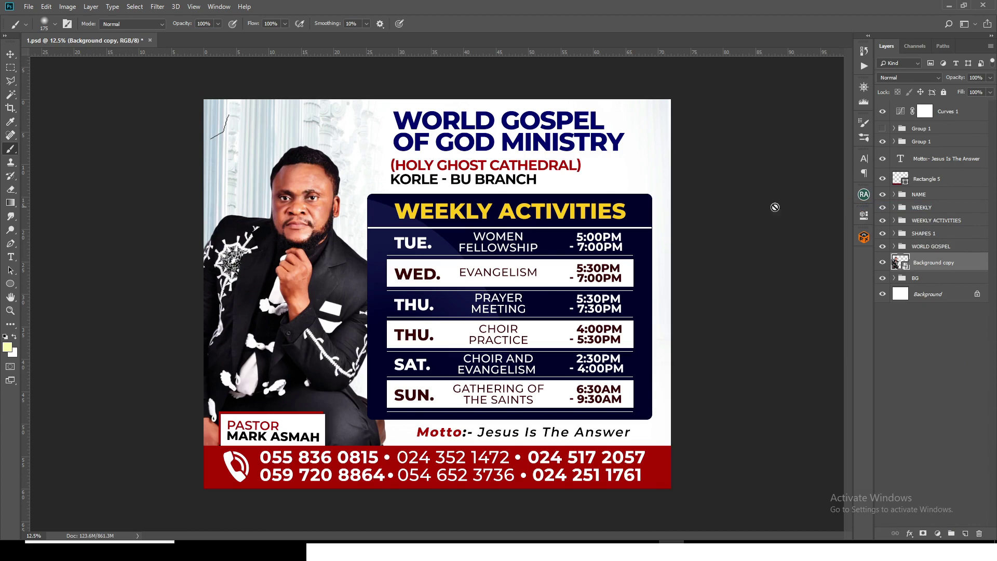
Open the Background copy smart object as a .psb, close it, and reopen it
double_click(897, 264)
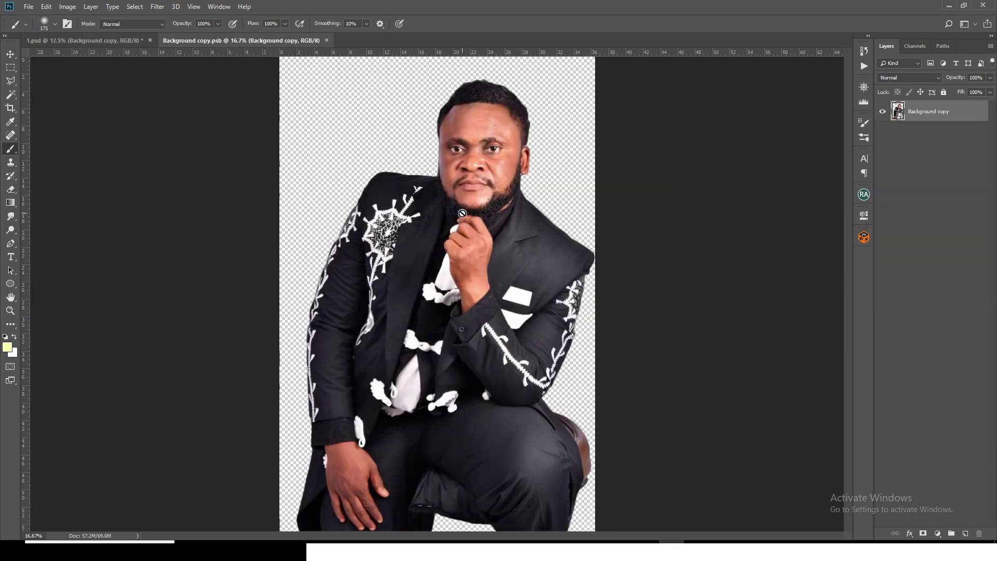
left_click(326, 40)
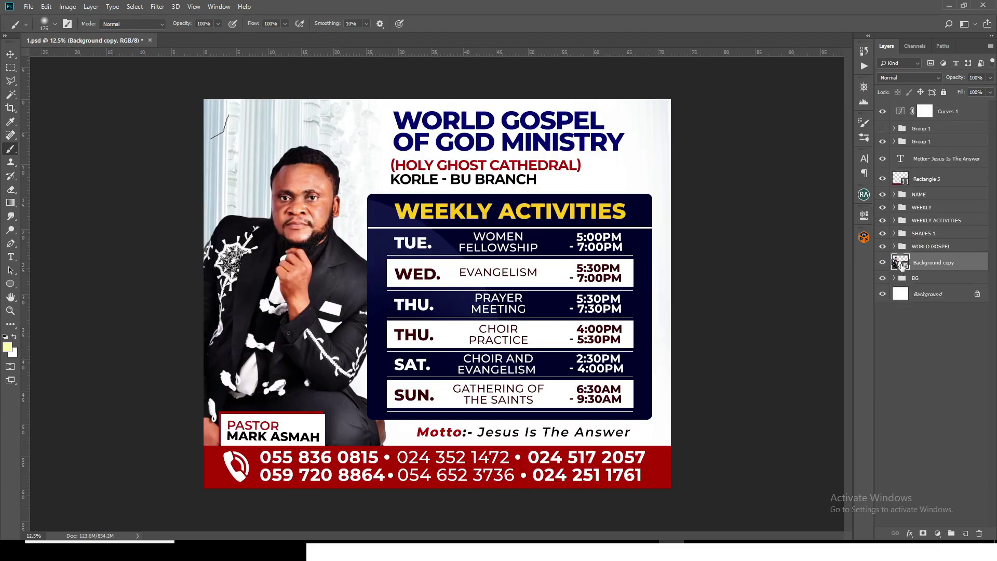
double_click(900, 263)
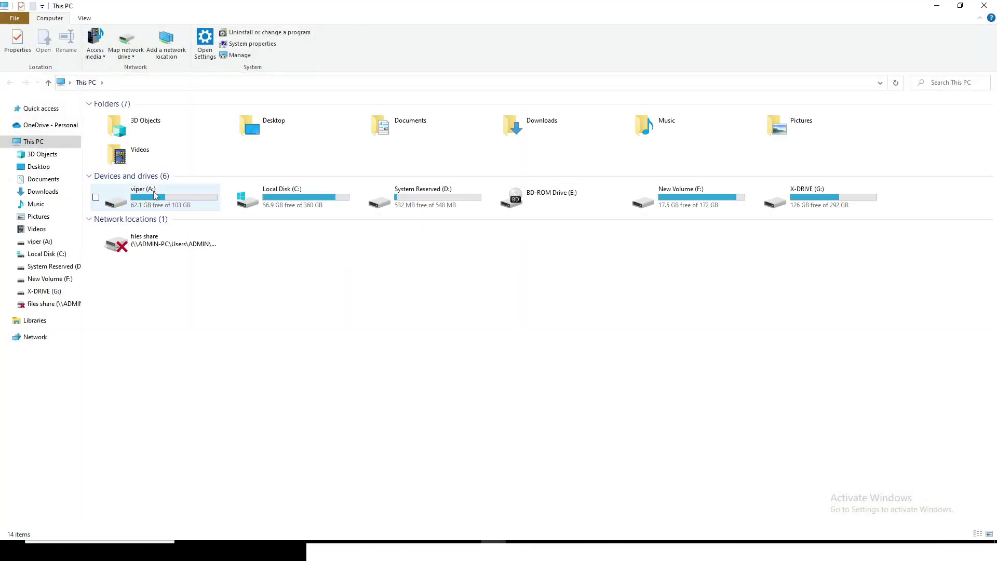
Navigate to viper (A:) > MATERIALS > STOCKS PHOTOS > PNG in File Explorer
left_click(160, 190)
double_click(159, 191)
left_click(231, 127)
double_click(231, 127)
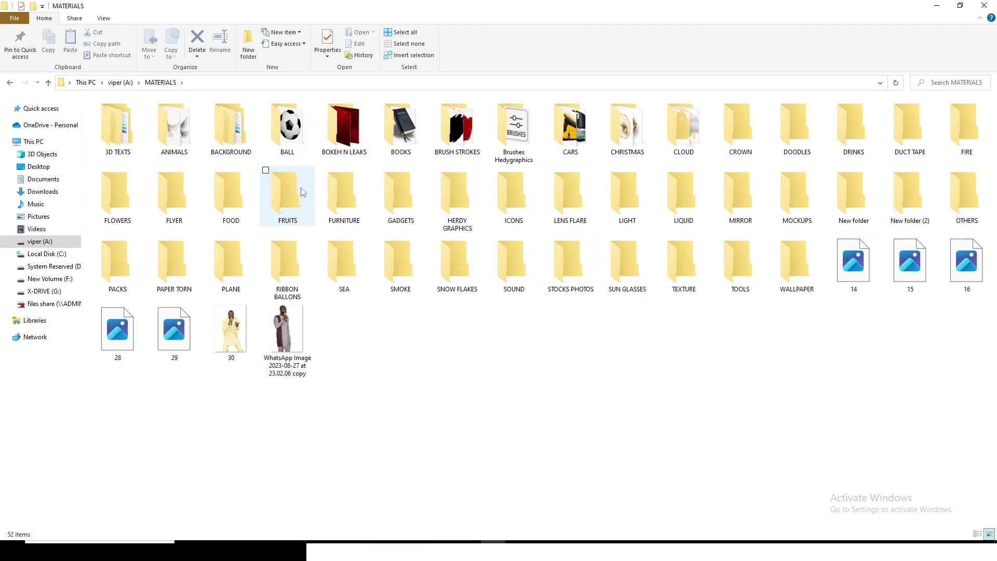
double_click(565, 256)
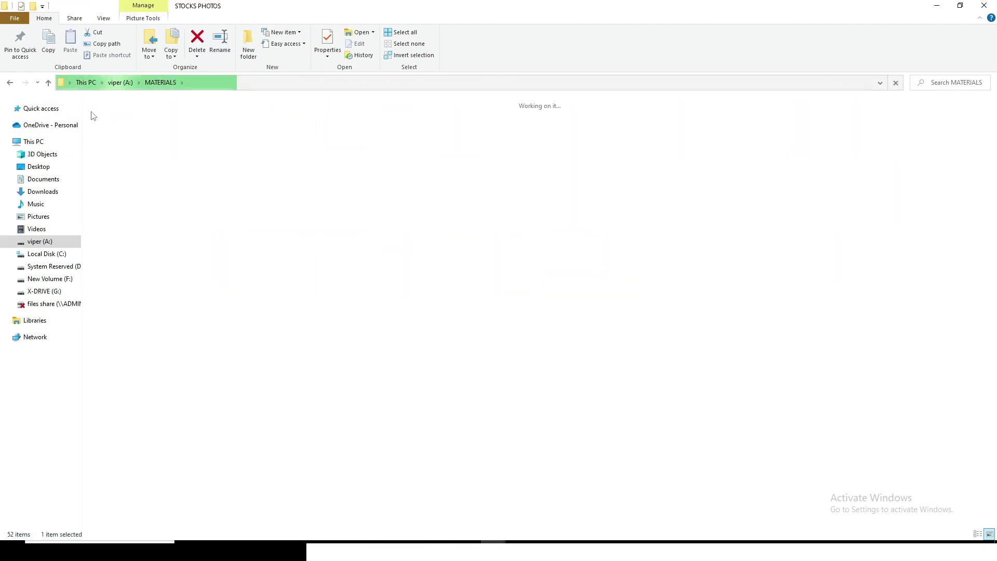
double_click(129, 136)
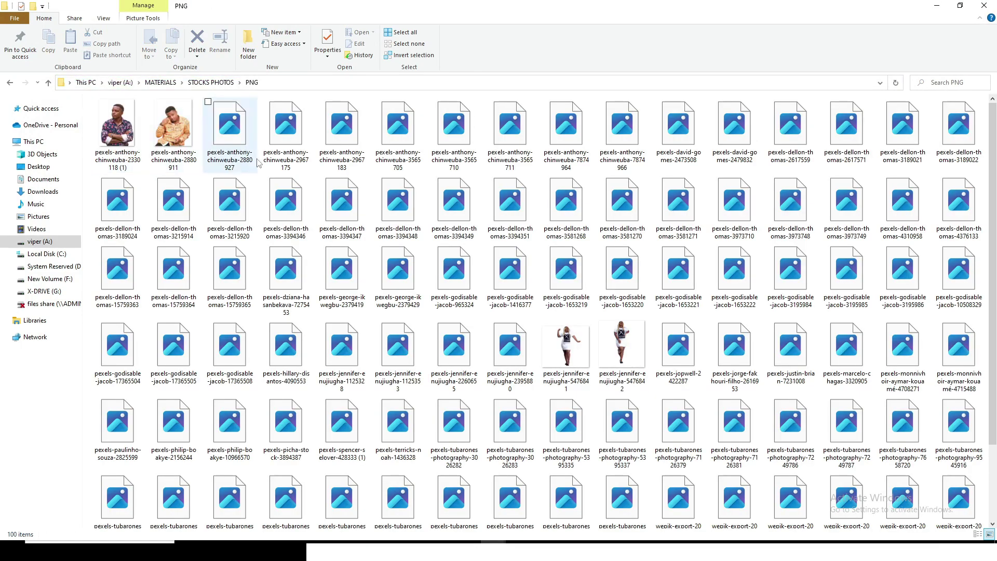
Drag pexels-anthony-chinweuba-2967183 onto the Photoshop canvas as a new layer
left_click(577, 362)
left_click(341, 122)
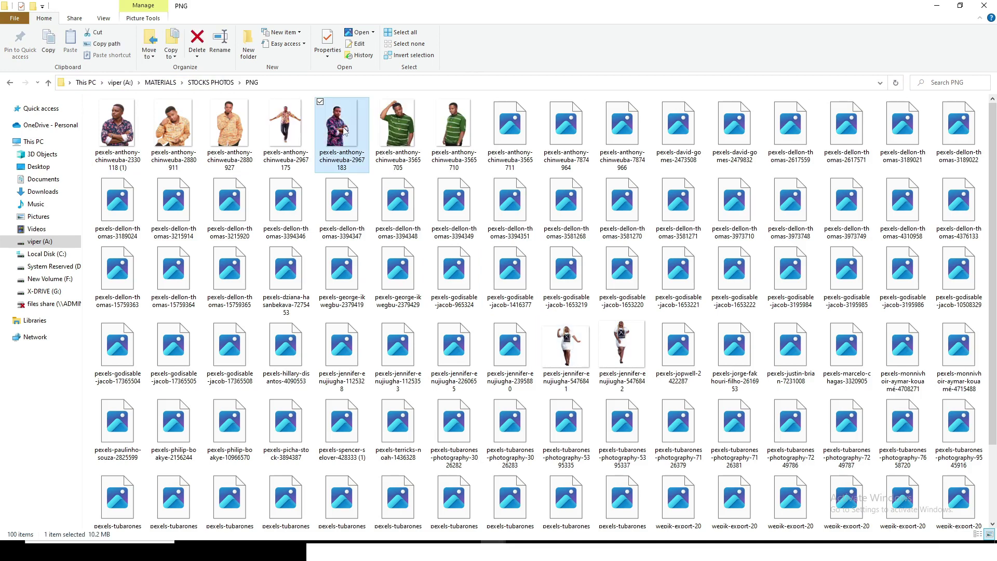
left_click_drag(340, 119, 442, 376)
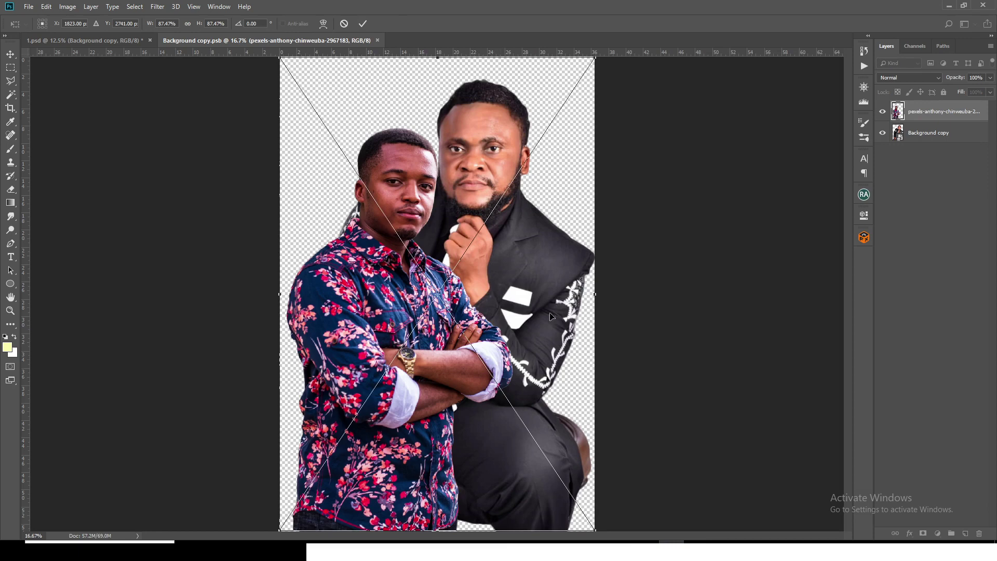
Scale the placed photo to about 109% and nudge it down and right
key("ctrl+minus")
key("ctrl+minus")
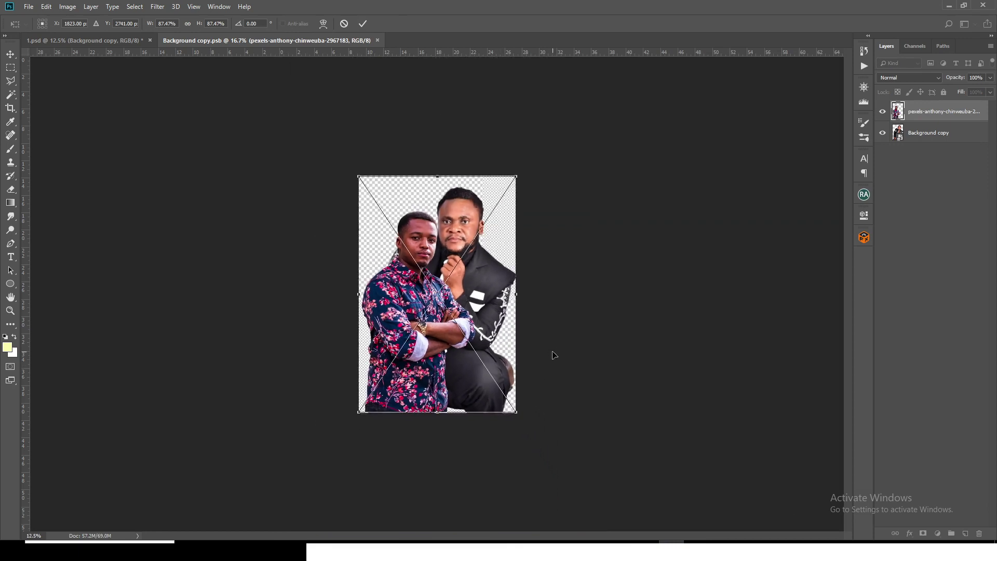
left_click_drag(514, 175, 566, 125)
left_click_drag(484, 258, 507, 282)
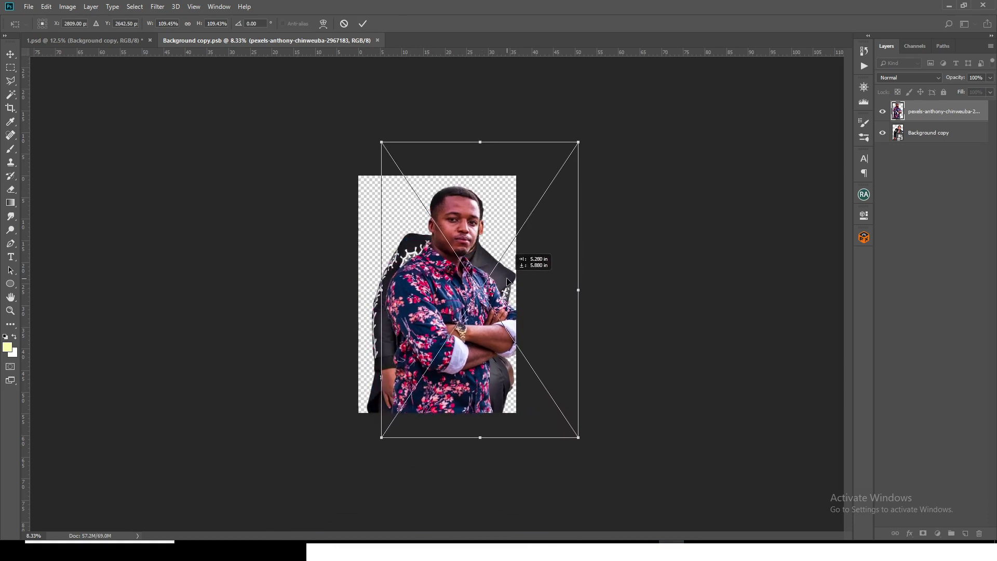
key("b")
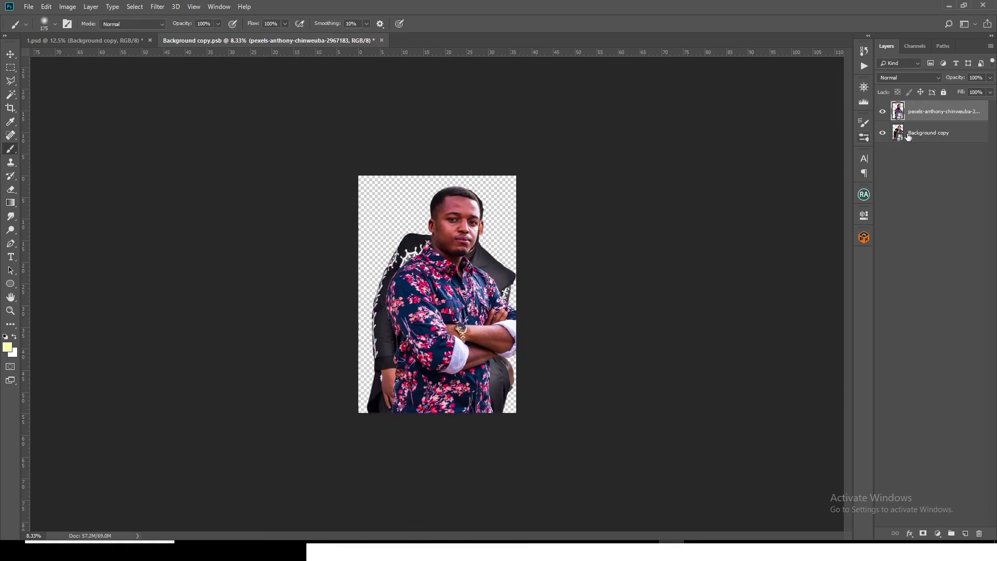
Delete the Background copy black-jacket layer, shift the floral-shirt man left, and save
left_click(904, 139)
key("Delete")
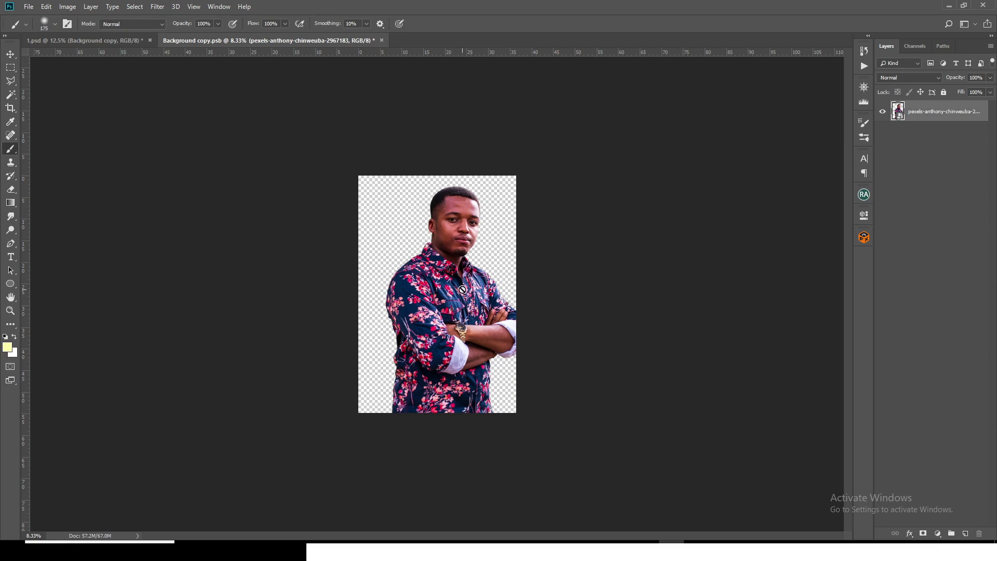
key("v")
left_click_drag(470, 299, 459, 300)
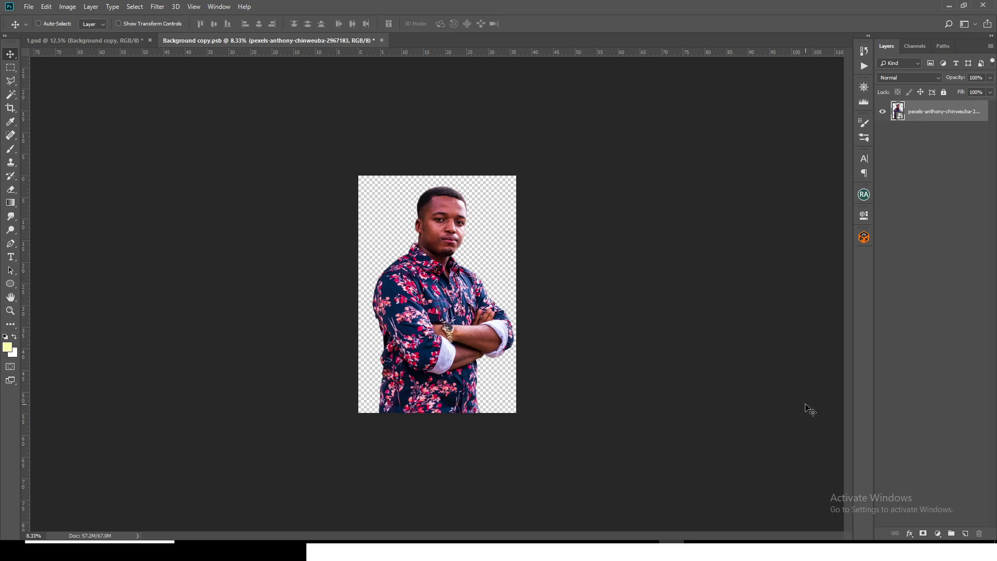
key("ctrl+s")
Close the .psb, reposition the new pastor photo on the flyer, and save 1.psd
left_click(377, 40)
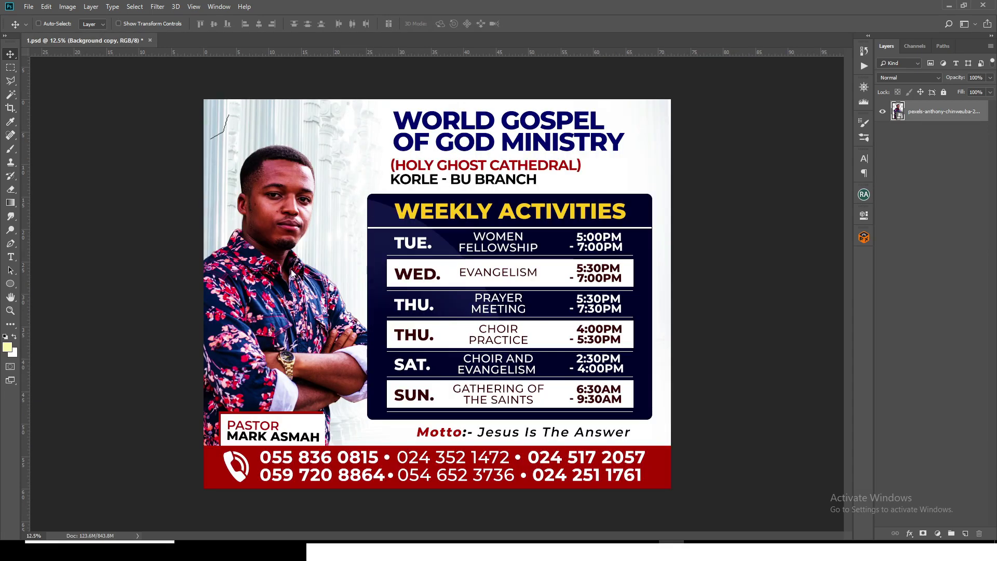
left_click_drag(284, 258, 303, 243)
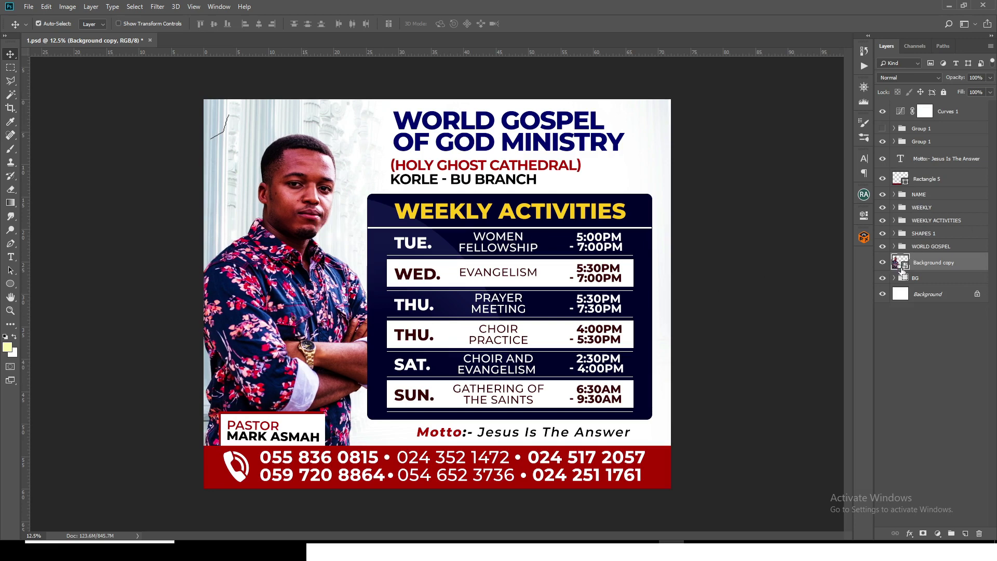
key("ctrl+s")
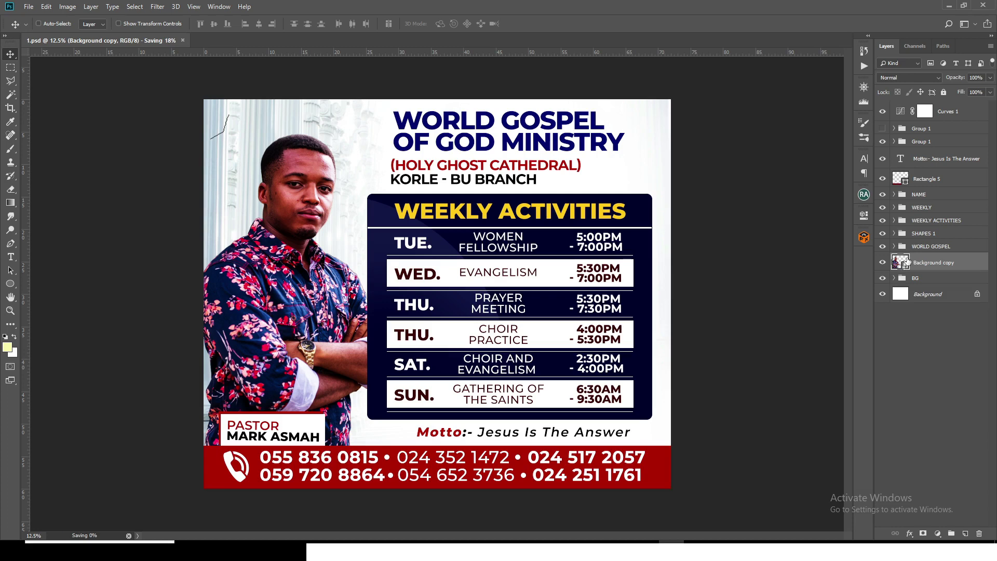
Toggle visibility of WORLD GOSPEL, SHAPES 1, WEEKLY ACTIVITIES and WEEKLY layers to inspect them
left_click(882, 247)
left_click(882, 247)
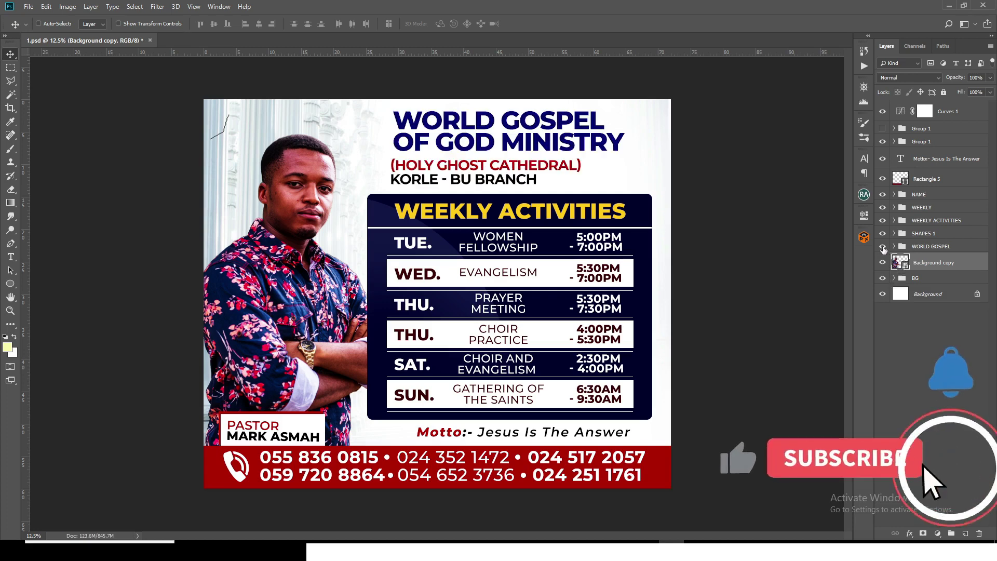
left_click(882, 248)
left_click(883, 247)
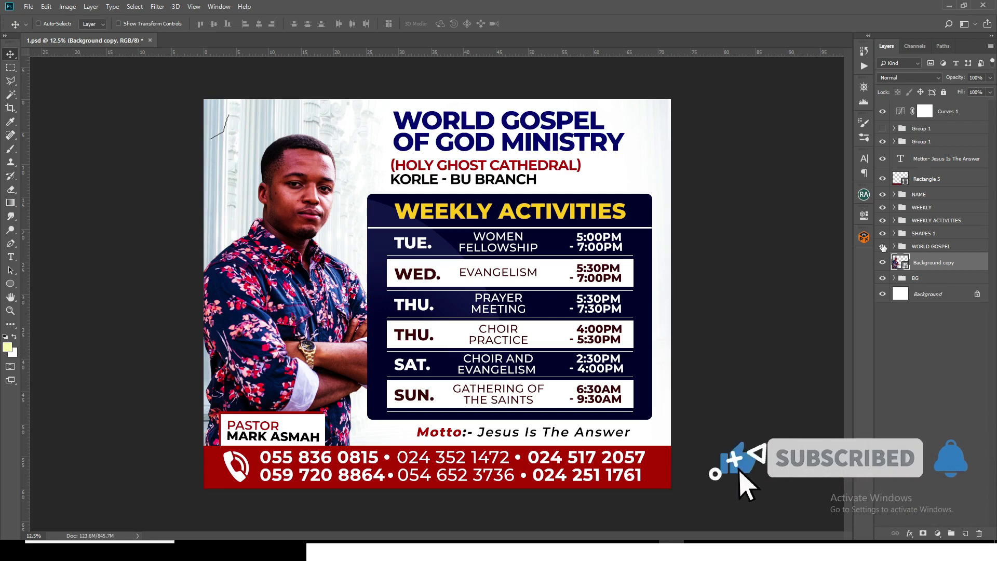
left_click(883, 234)
left_click(882, 234)
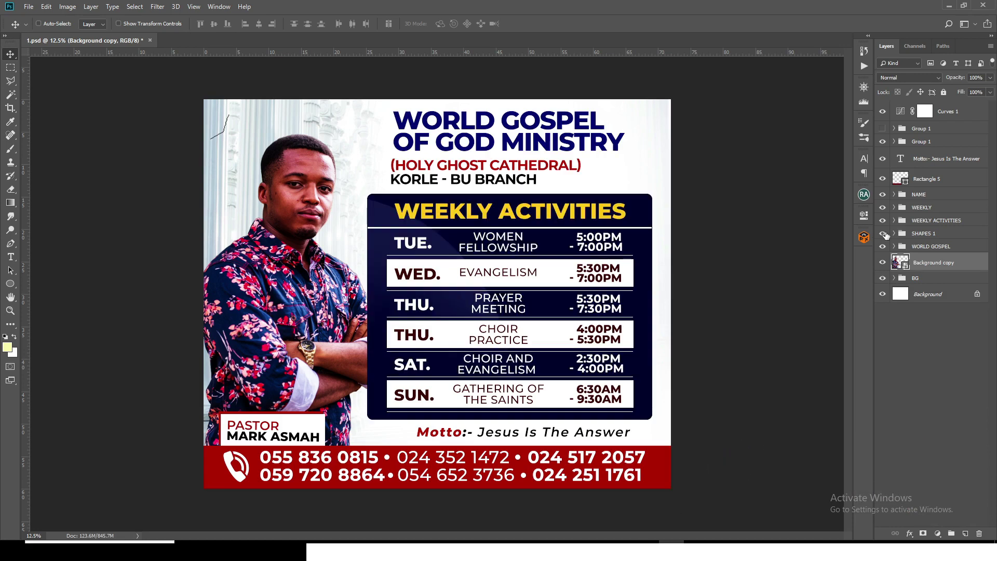
left_click(882, 220)
left_click(883, 220)
left_click(883, 207)
left_click(883, 207)
Toggle visibility of the NAME box, Rectangle 5 footer bar and lower Group 1 phone icon
left_click(882, 194)
left_click(882, 195)
left_click(881, 179)
left_click(880, 179)
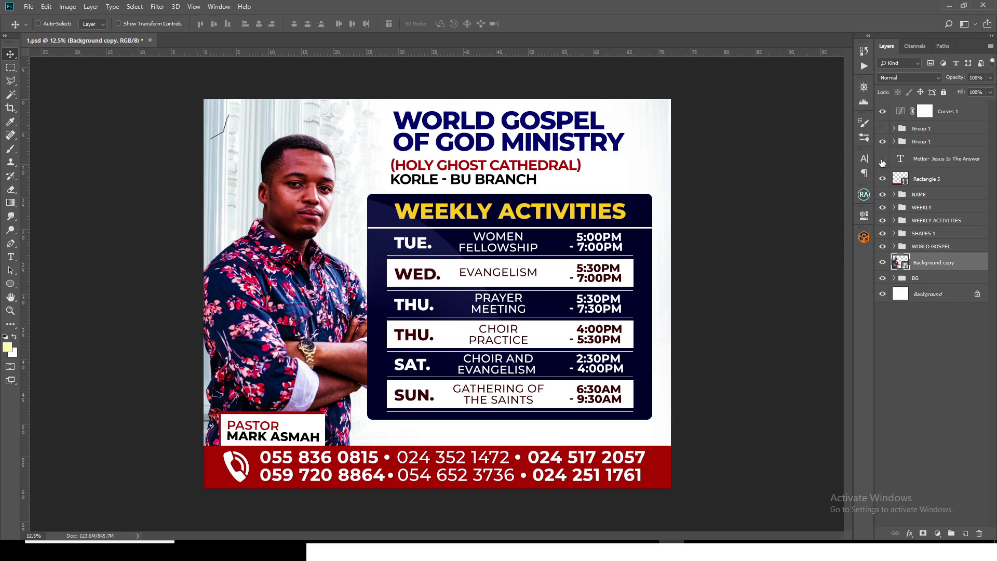
left_click(882, 143)
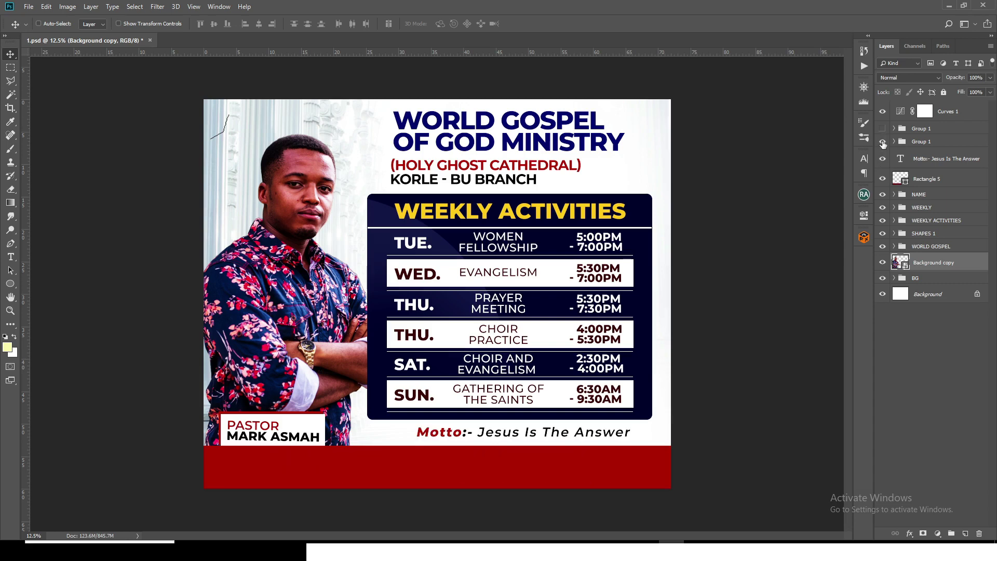
left_click(882, 143)
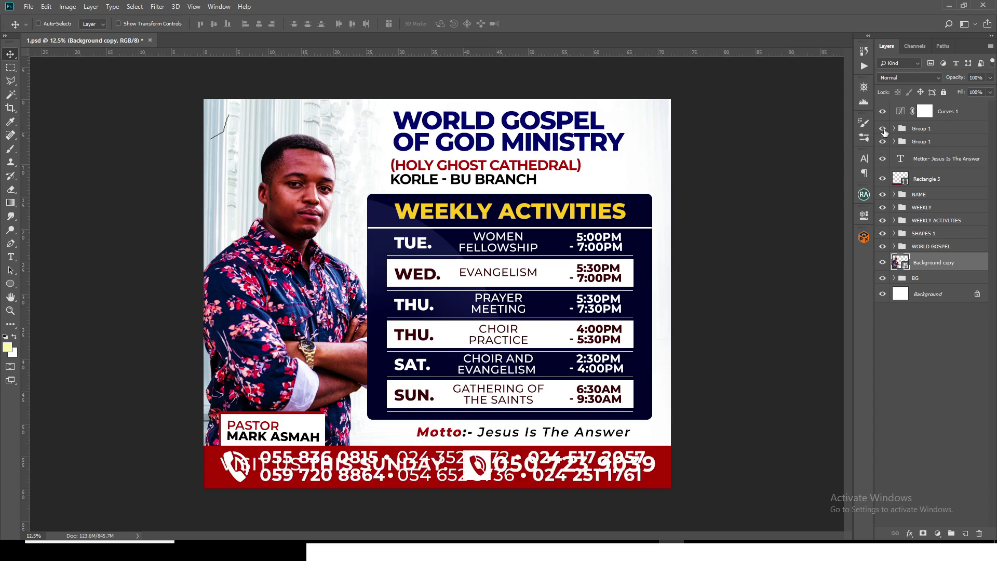
Delete the hidden top Group 1, save the flyer, and check Curves 1 off and on
left_click(882, 128)
left_click(918, 130)
key("Delete")
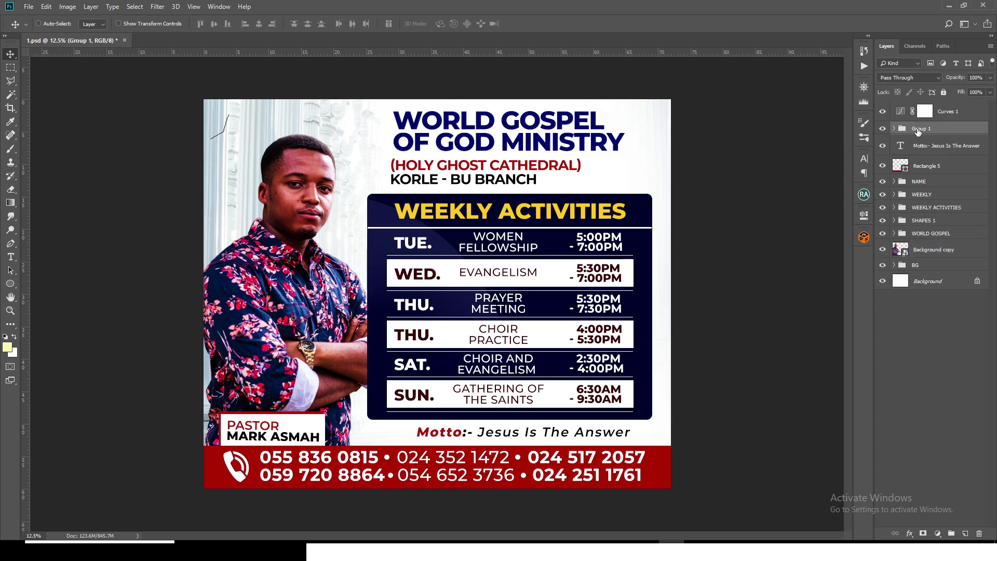
key("ctrl+s")
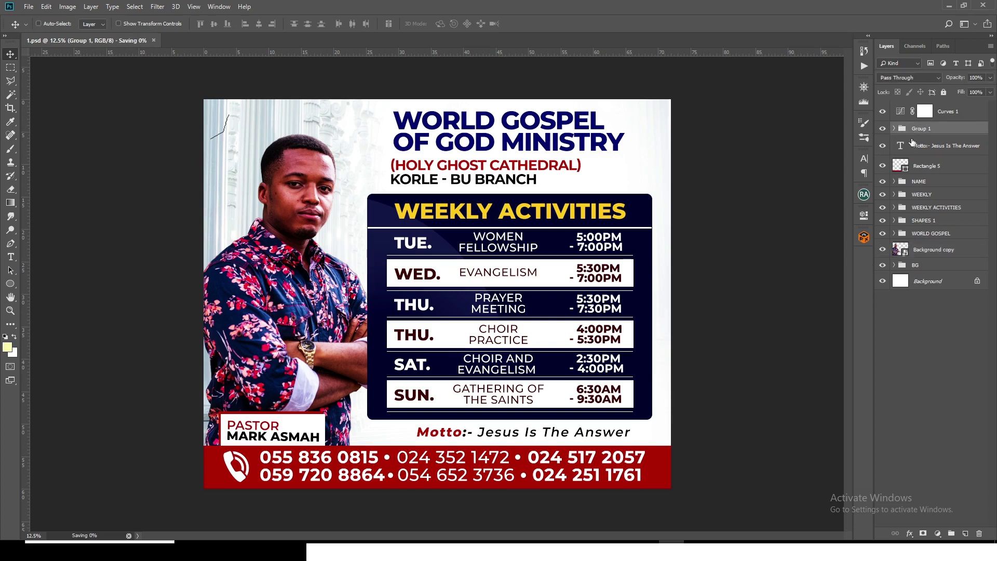
left_click(883, 112)
left_click(883, 111)
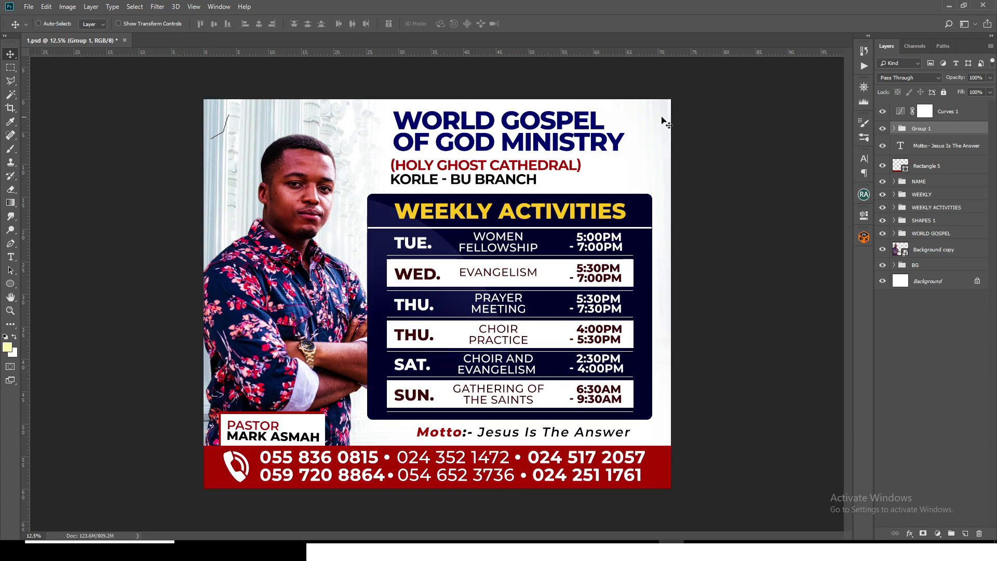
Close 1.psd discarding changes, then open birthday flyer 8.psd from the PSD PART 5 folder
left_click(124, 40)
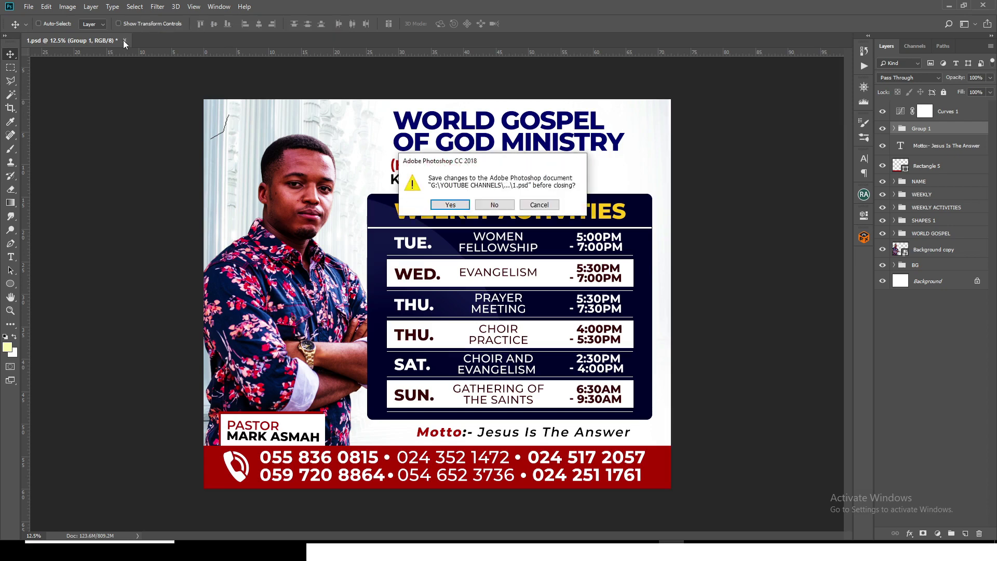
left_click(494, 205)
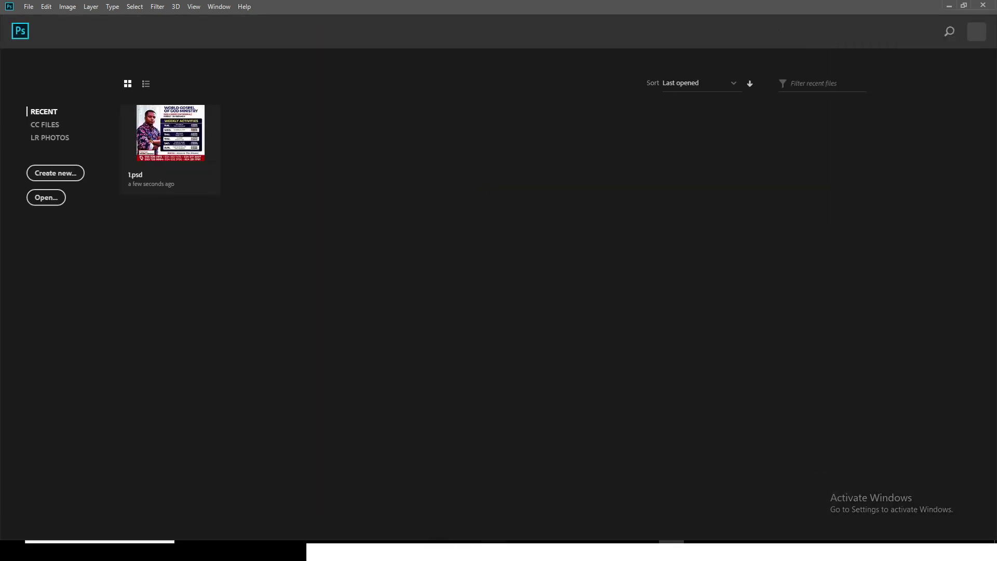
mouse_move(493, 549)
left_click(469, 514)
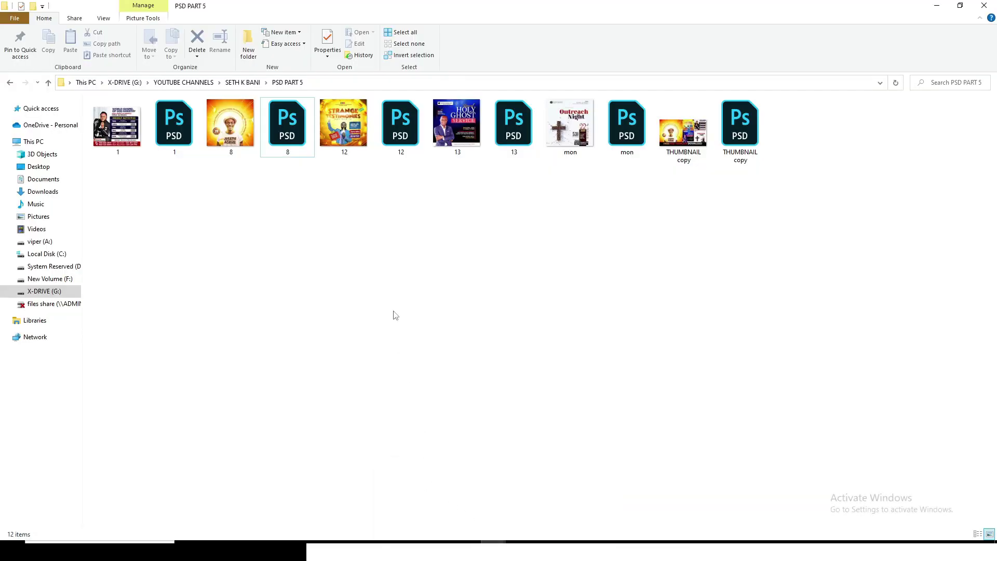
double_click(290, 140)
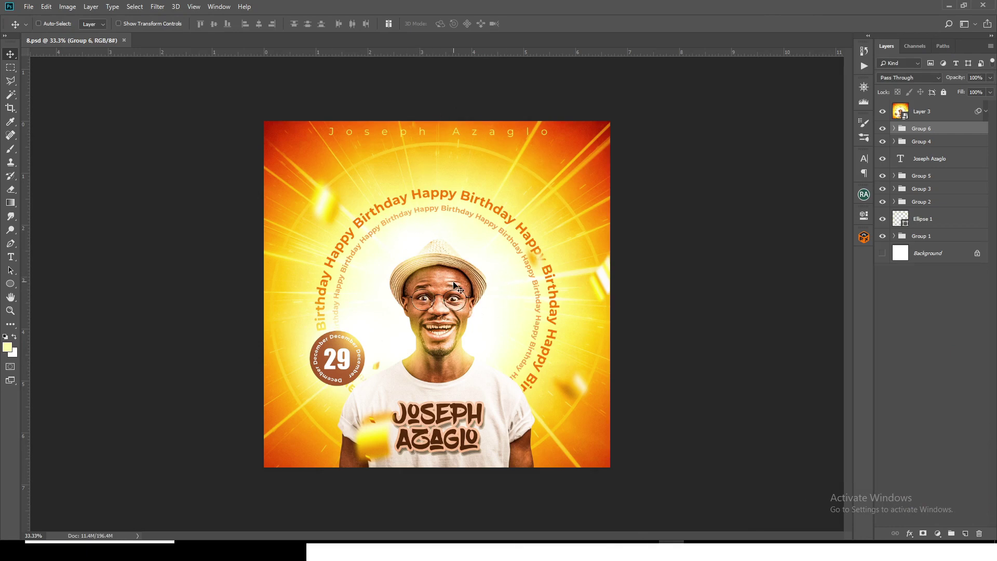
Hide Layer 3, show Group 6, and check the name text, Group 5, 29 date badge and Group 2 photo
left_click(883, 112)
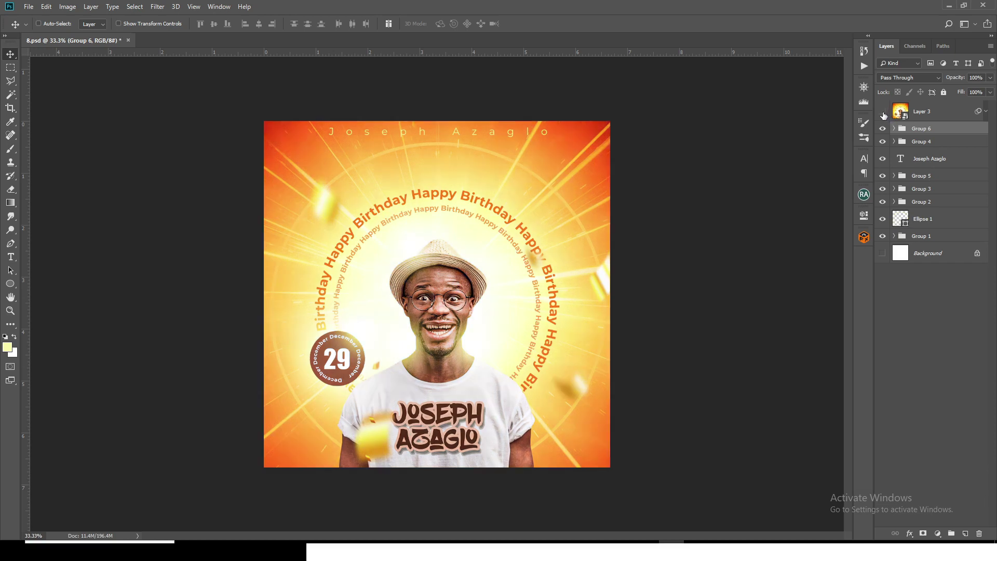
left_click(882, 129)
left_click(883, 159)
left_click(883, 160)
left_click(883, 176)
left_click(882, 176)
left_click(883, 189)
left_click(882, 189)
left_click(882, 202)
left_click(882, 201)
Check the Ellipse 1 ring, show the Group 1 sunburst, and preview Layer 3 briefly
left_click(882, 219)
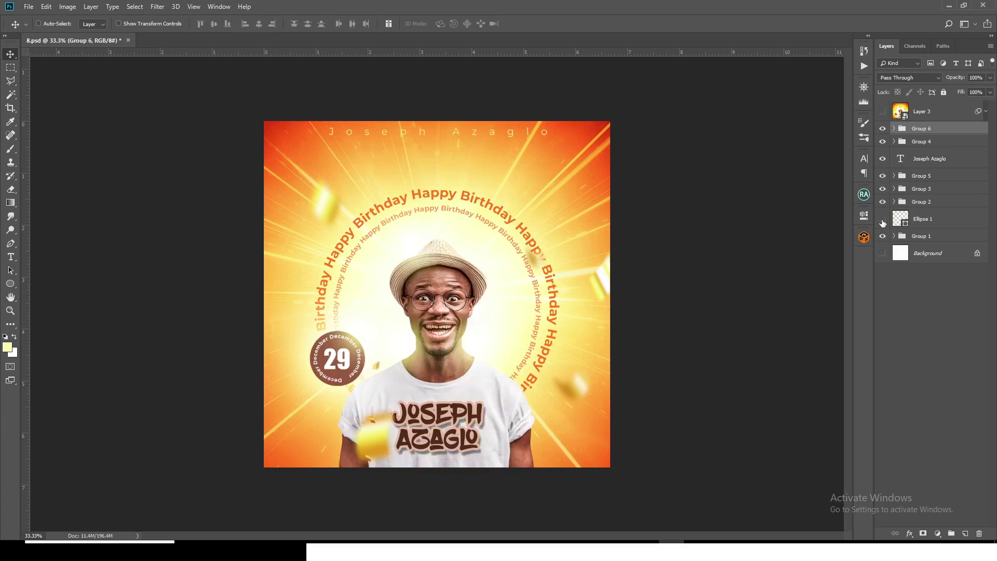
left_click(882, 219)
left_click(882, 236)
left_click(882, 236)
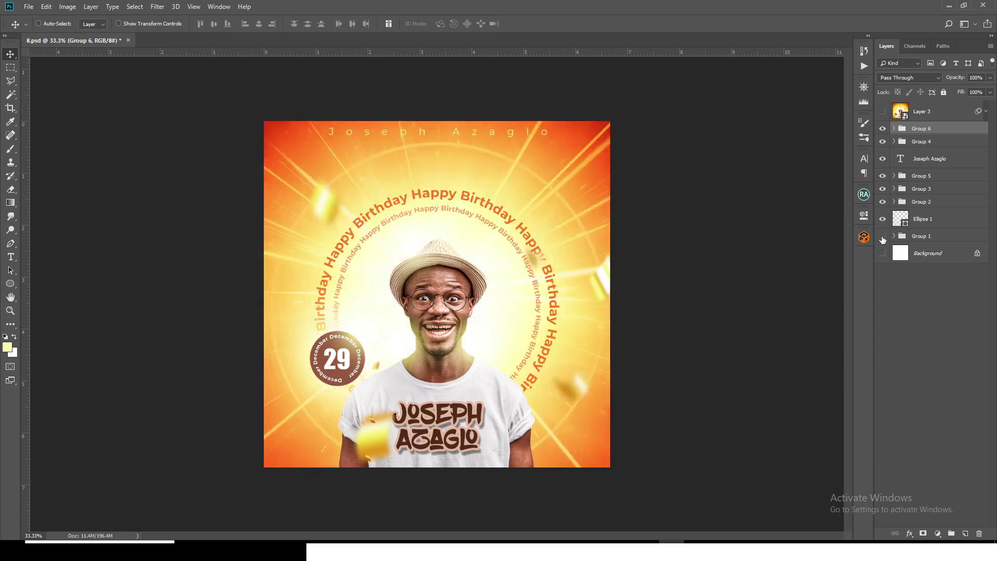
left_click(882, 236)
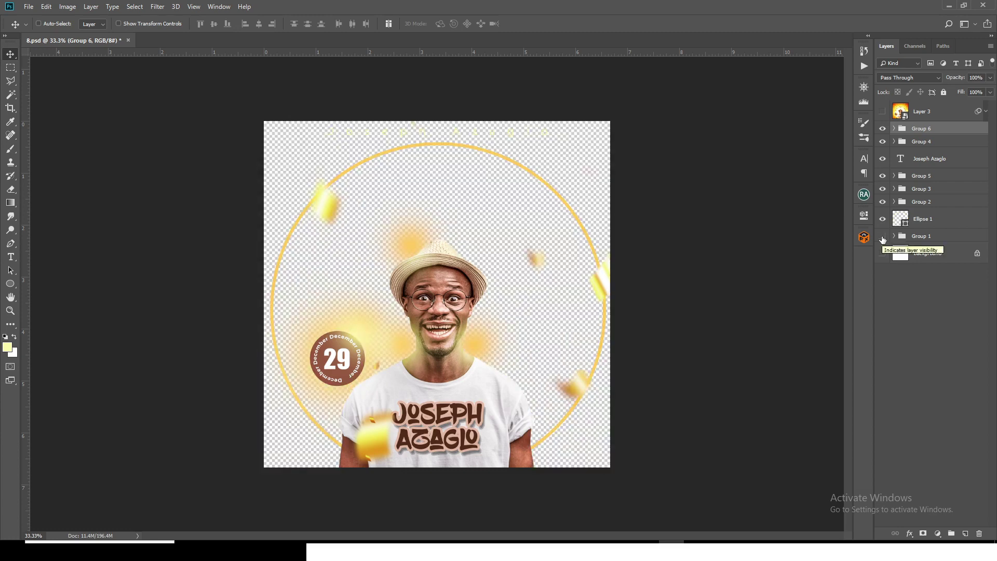
left_click(882, 236)
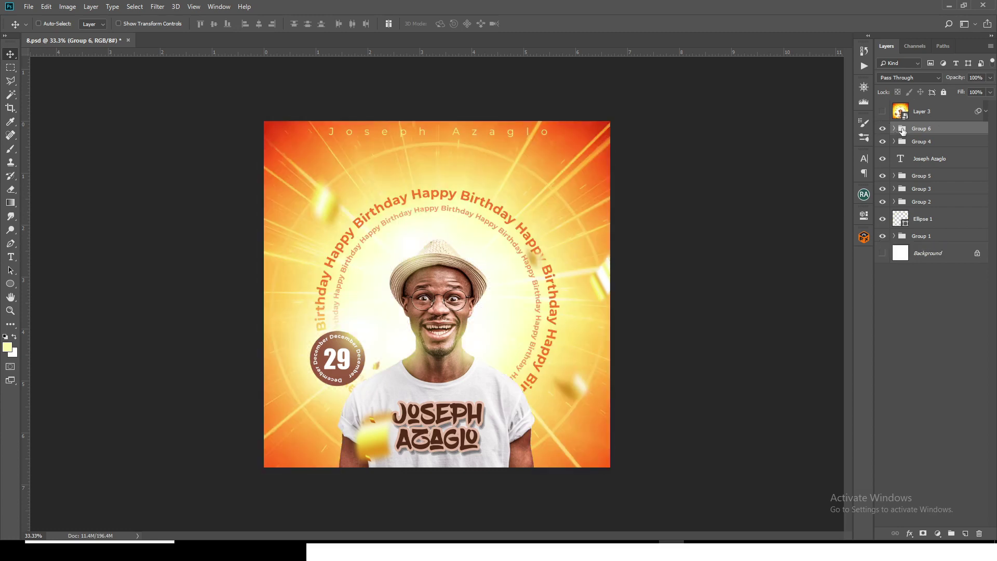
left_click(882, 112)
left_click(882, 112)
Inspect Layer 3's smart object contents, then show Layer 3 and expand its smart filters
double_click(901, 112)
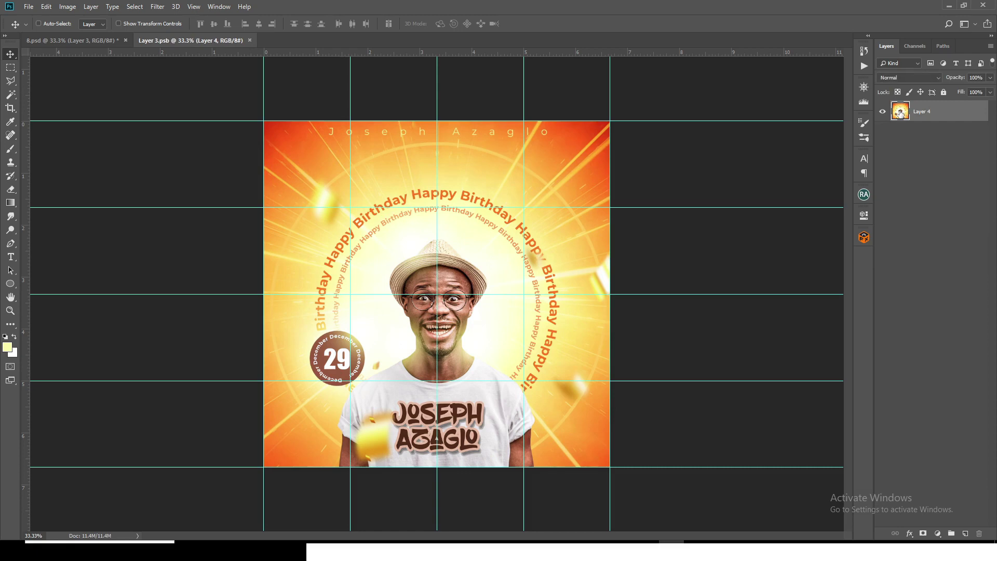
left_click(249, 41)
left_click(882, 112)
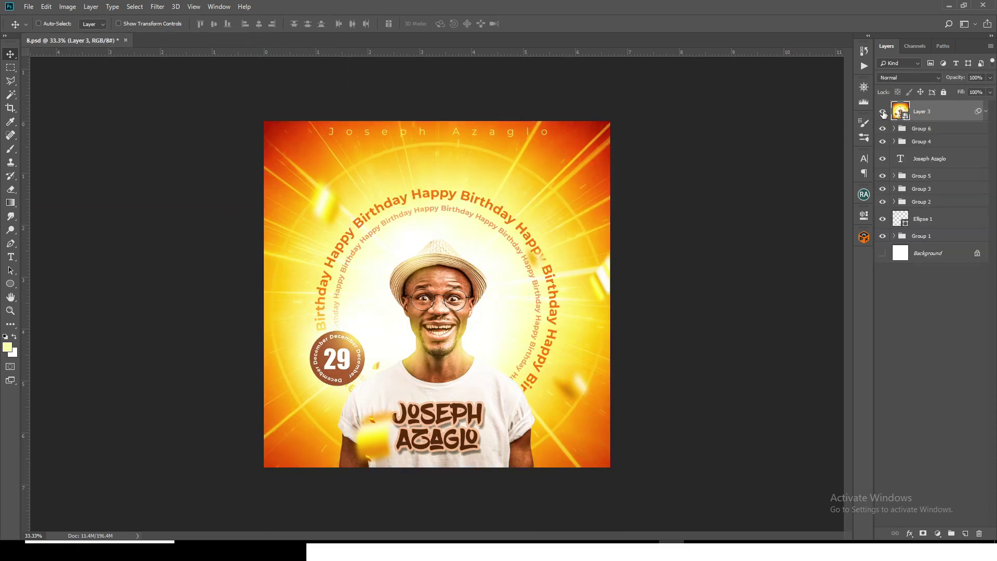
left_click(985, 111)
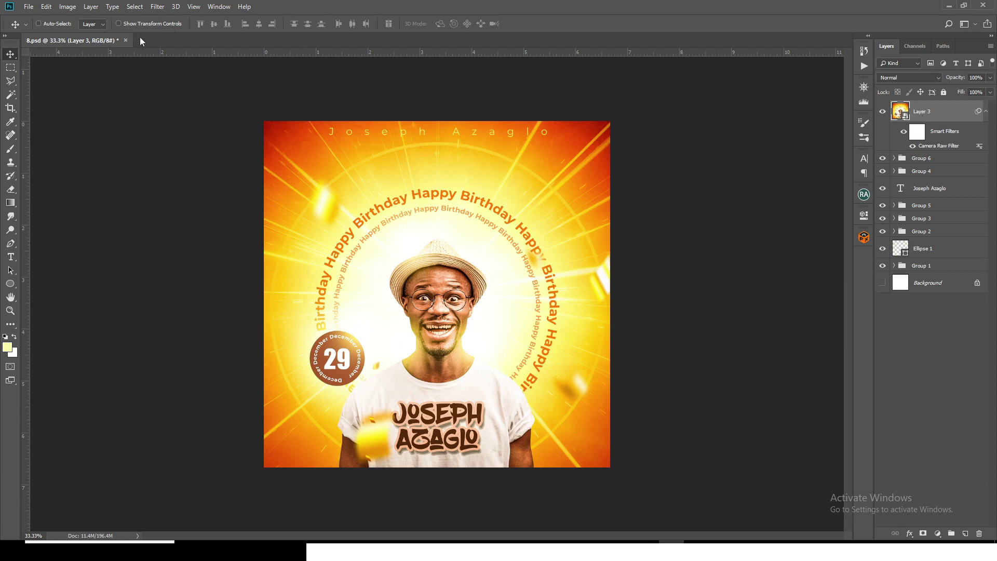
Close the 8.psd birthday flyer, dismissing the save prompt
left_click(125, 40)
key("Escape")
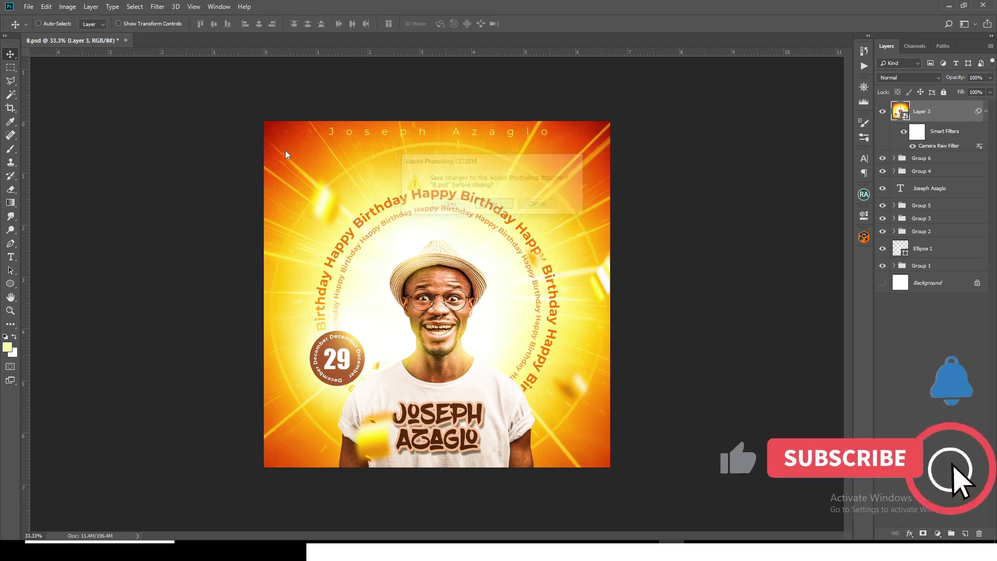
left_click(28, 6)
Clear Photoshop's recent file list, then open the 12 PSD from the PSD PART 5 folder
mouse_move(51, 69)
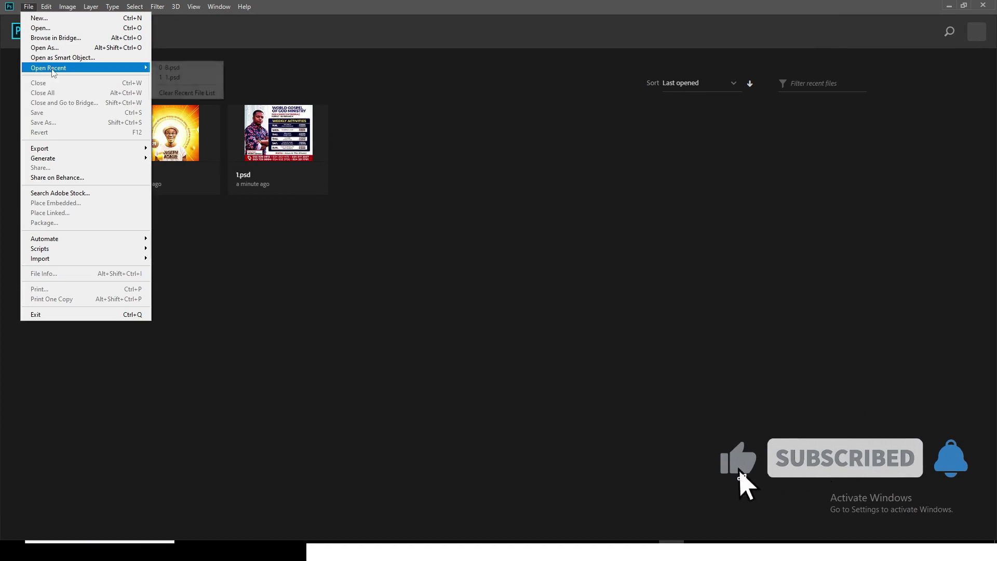
left_click(185, 92)
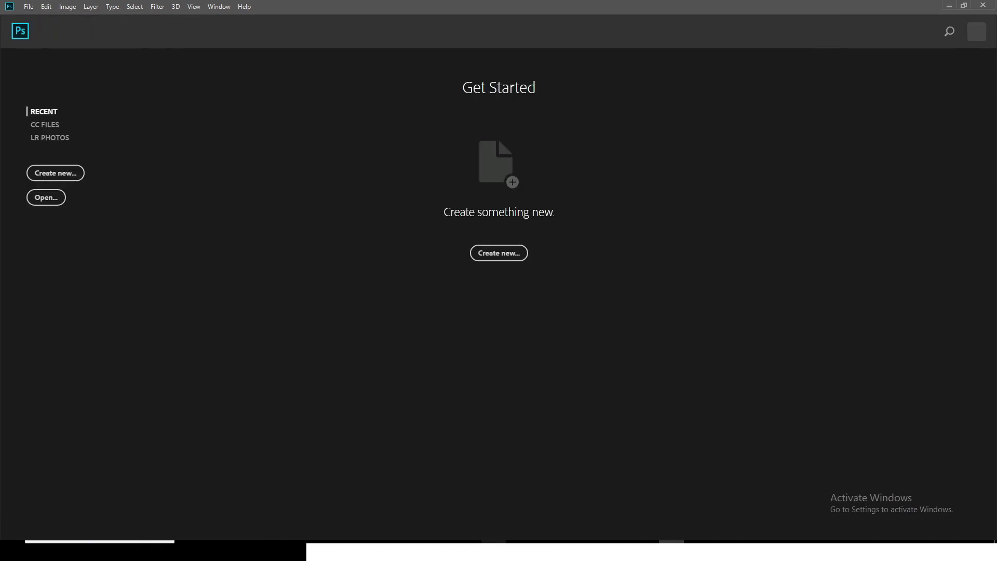
mouse_move(493, 541)
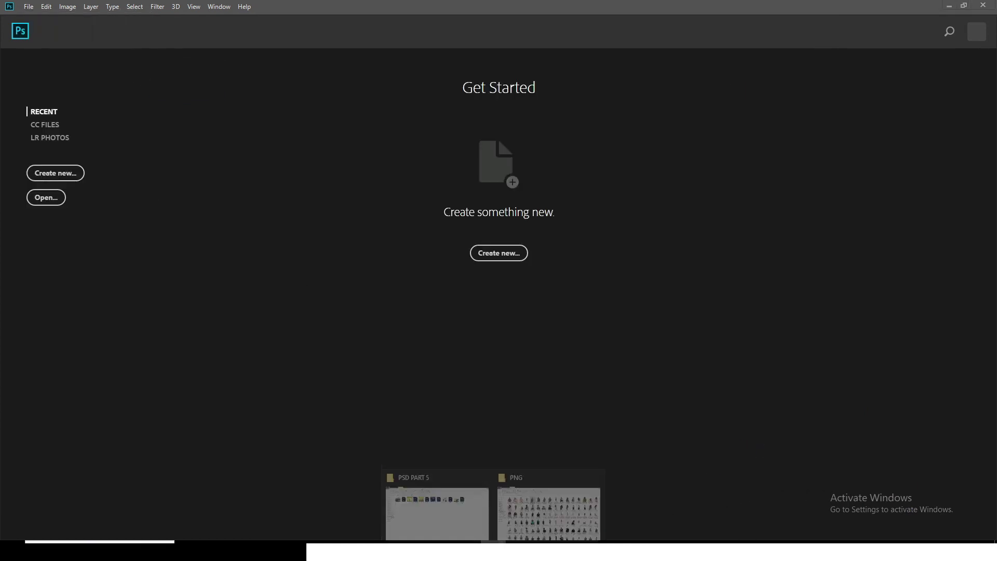
left_click(423, 506)
left_click(354, 133)
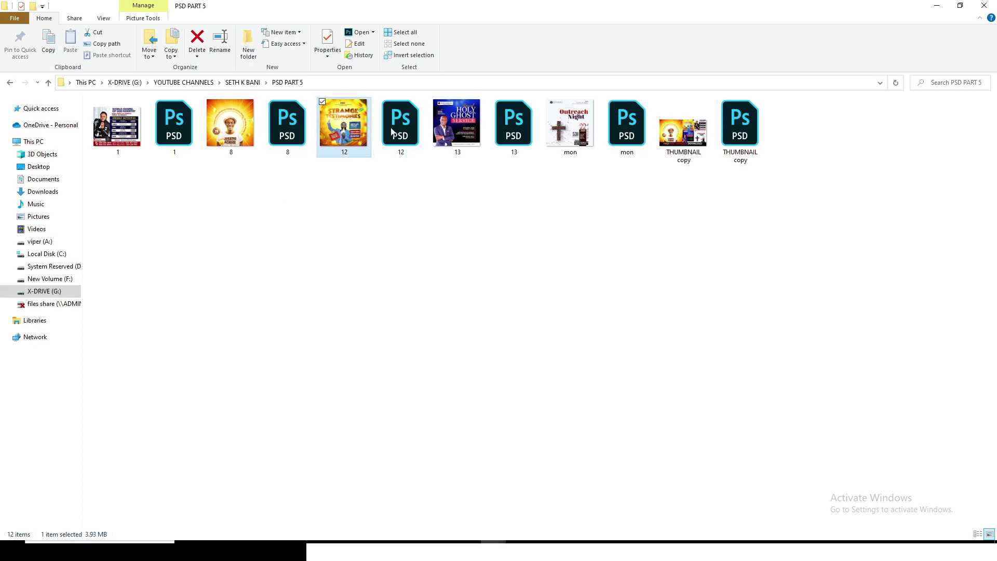
left_click(399, 130)
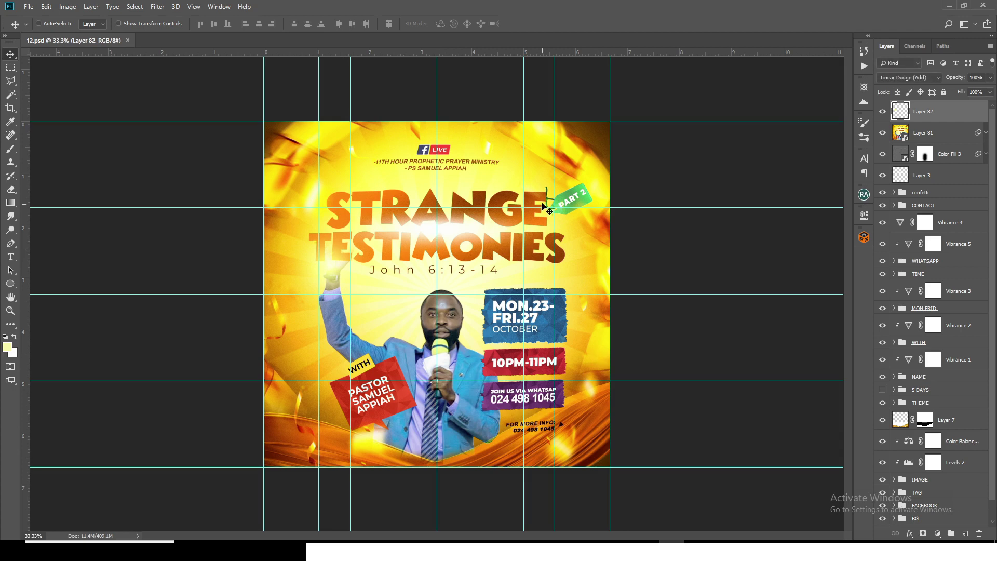
Turn off Auto-Select, hide the canvas guides, and hide Layer 81
key("ctrl")
key("ctrl+semicolon")
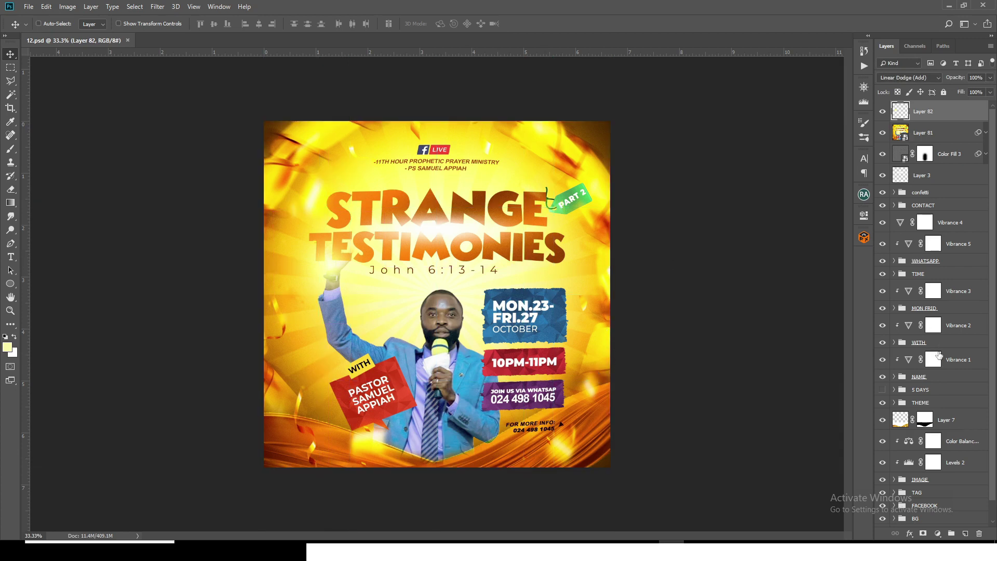
scroll(904, 499, "down", 1)
scroll(877, 146, "up", 1)
left_click(883, 132)
scroll(911, 291, "down", 1)
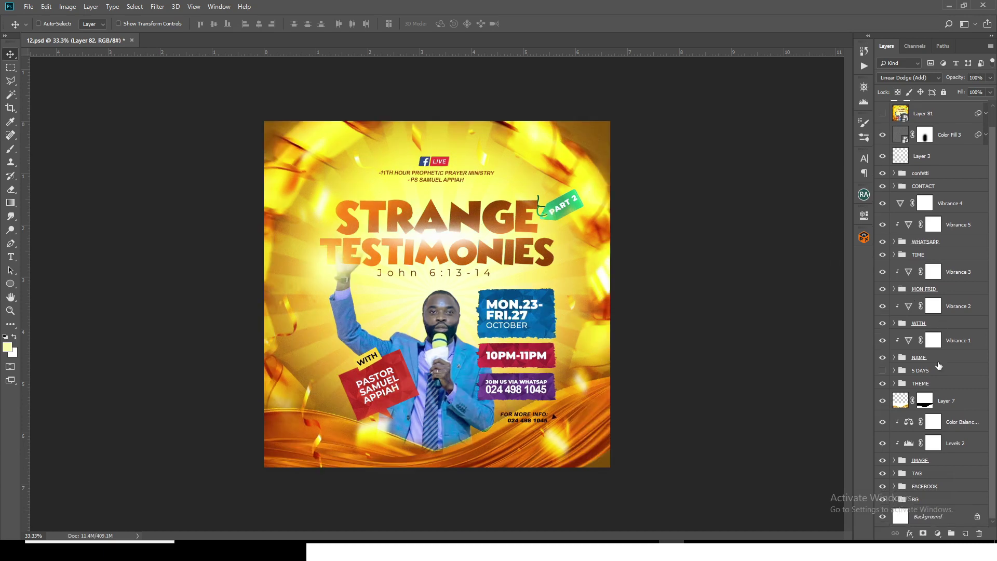
Toggle BG, FACEBOOK, PART 2 tag, IMAGE, Levels 2 and the orange swirl off and back on
left_click(882, 499)
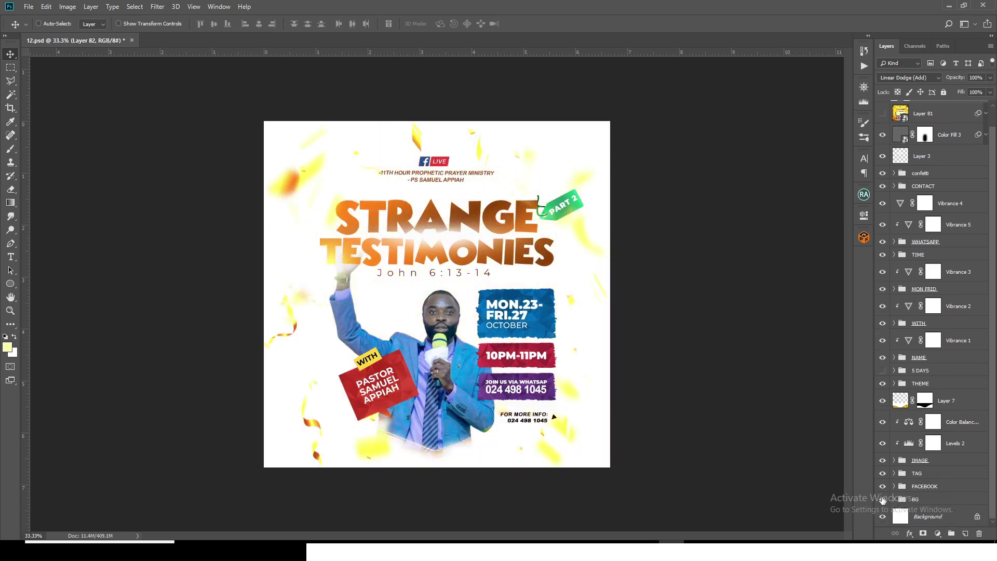
left_click(882, 499)
left_click(882, 486)
left_click(882, 486)
left_click(881, 473)
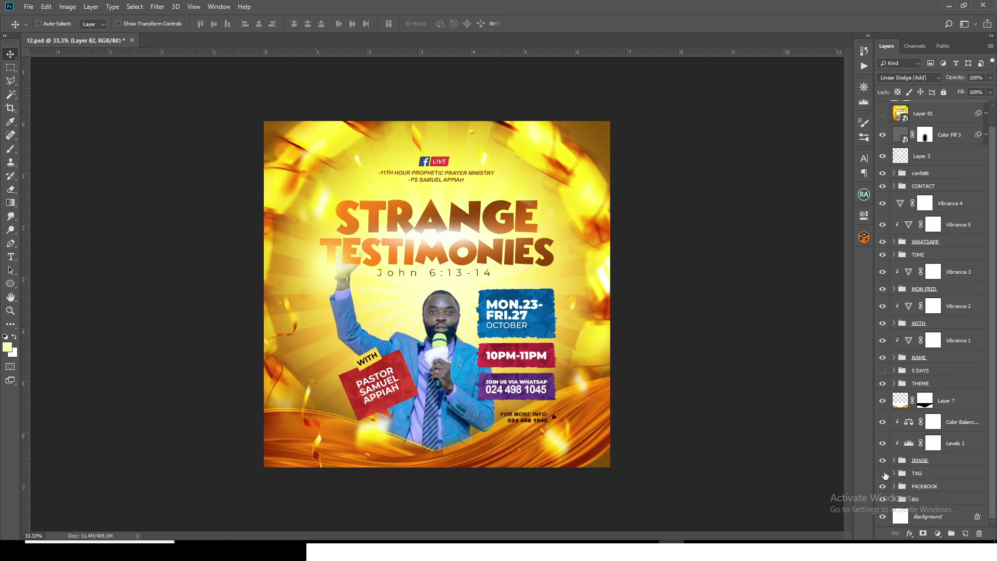
left_click(882, 473)
left_click(882, 460)
left_click(882, 460)
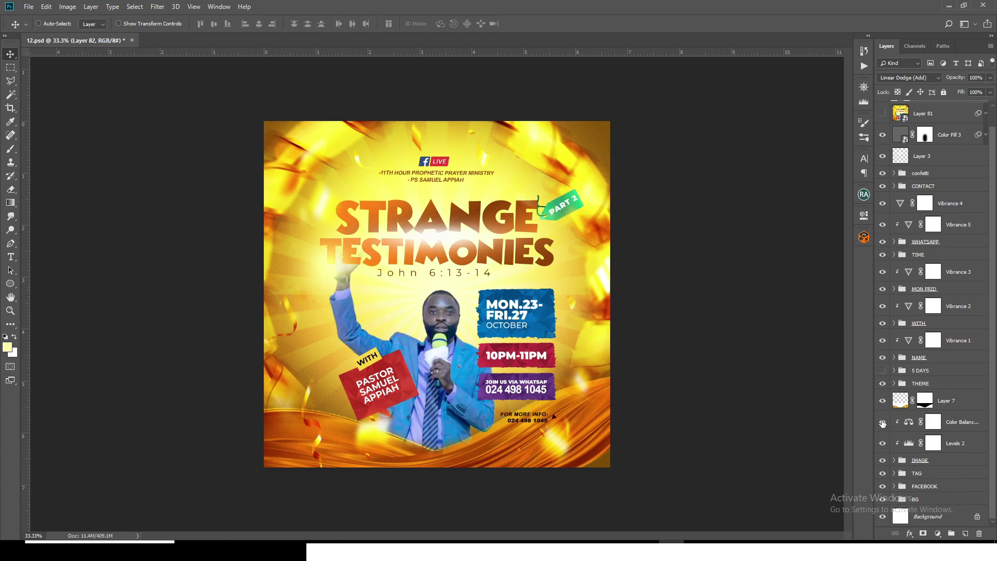
left_click(882, 444)
left_click(882, 444)
left_click(882, 400)
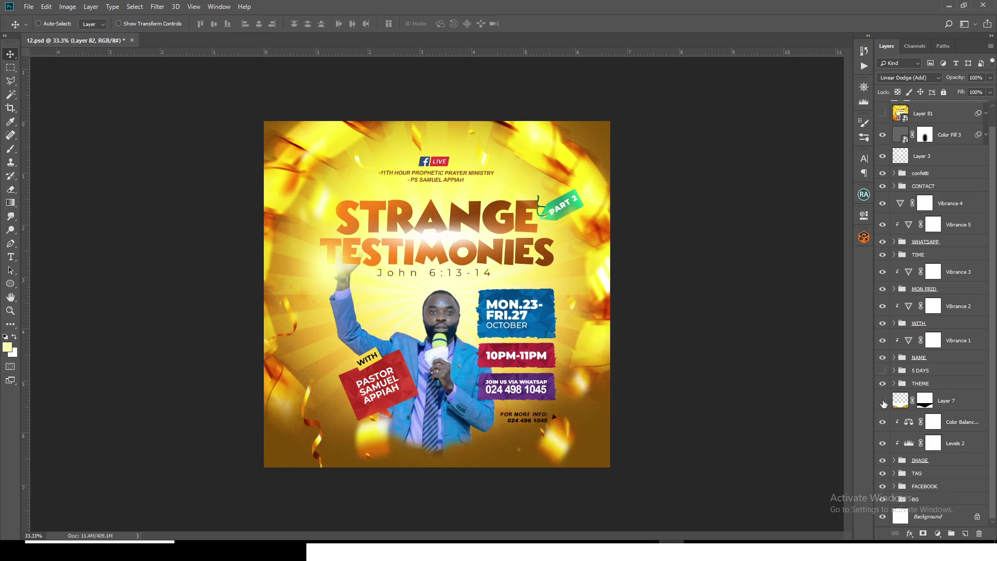
left_click(882, 401)
Inside the IMAGE group, hide the Background layer beneath the WhatsApp photo, then collapse it
left_click(893, 460)
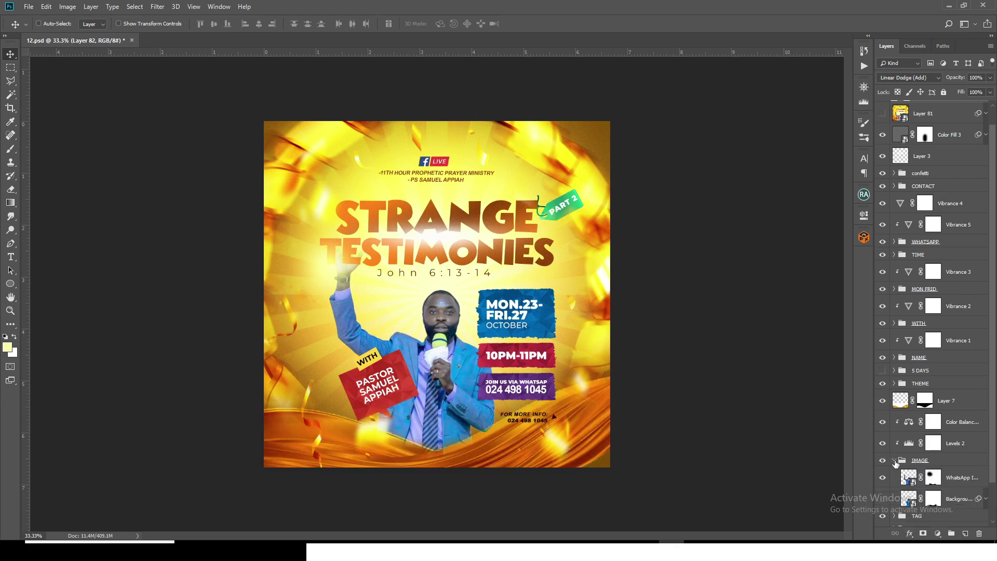
left_click(907, 477)
left_click(882, 499)
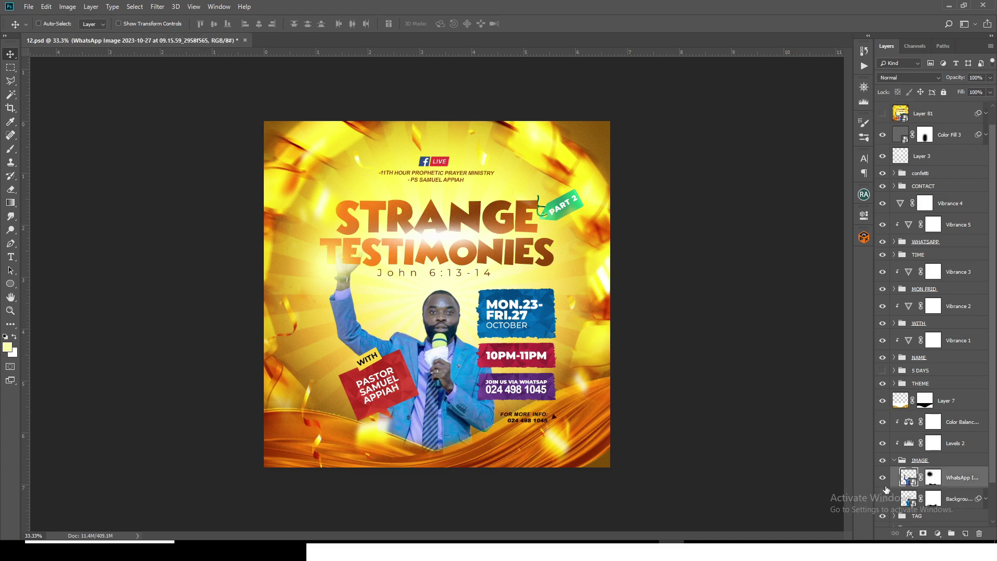
scroll(885, 490, "down", 2)
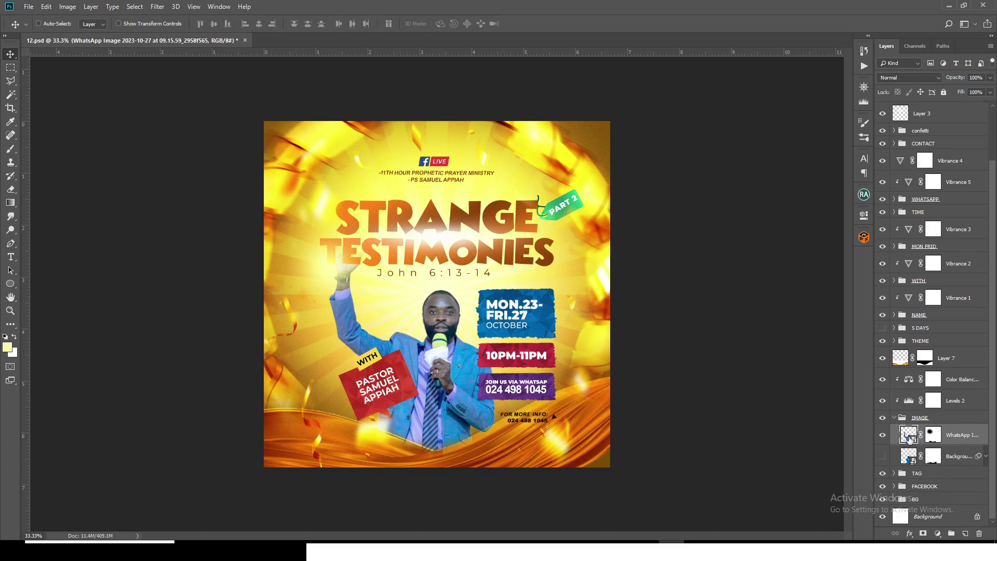
left_click(894, 417)
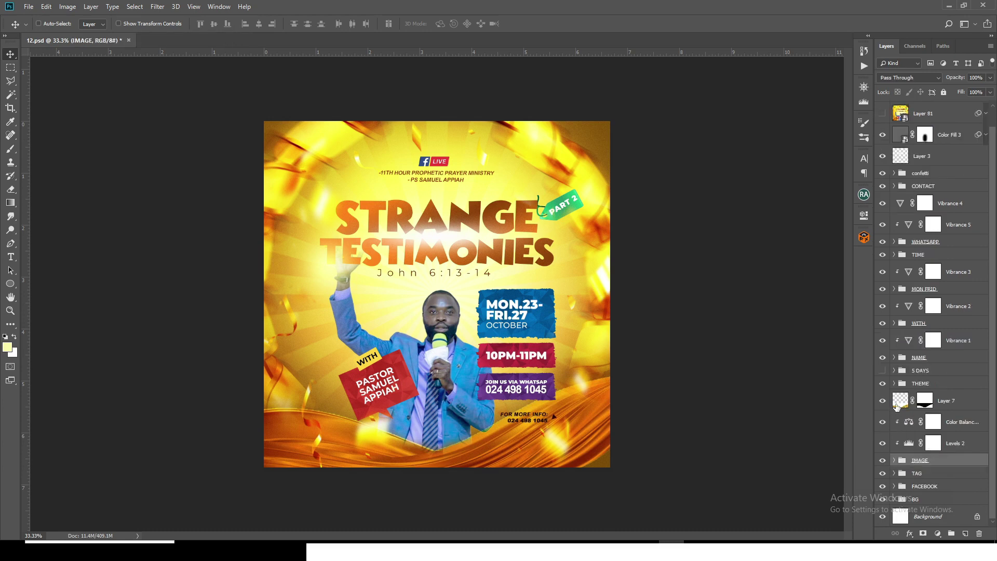
Check the THEME title, keep the 5DAY FASTING & PRAYER artwork hidden, and select 5 DAYS
left_click(882, 384)
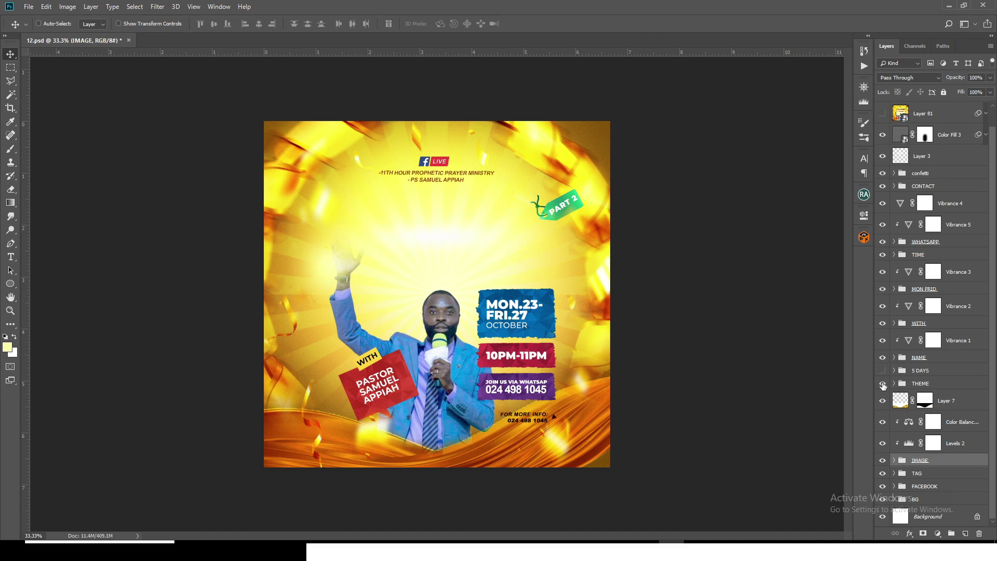
left_click(883, 379)
left_click(883, 370)
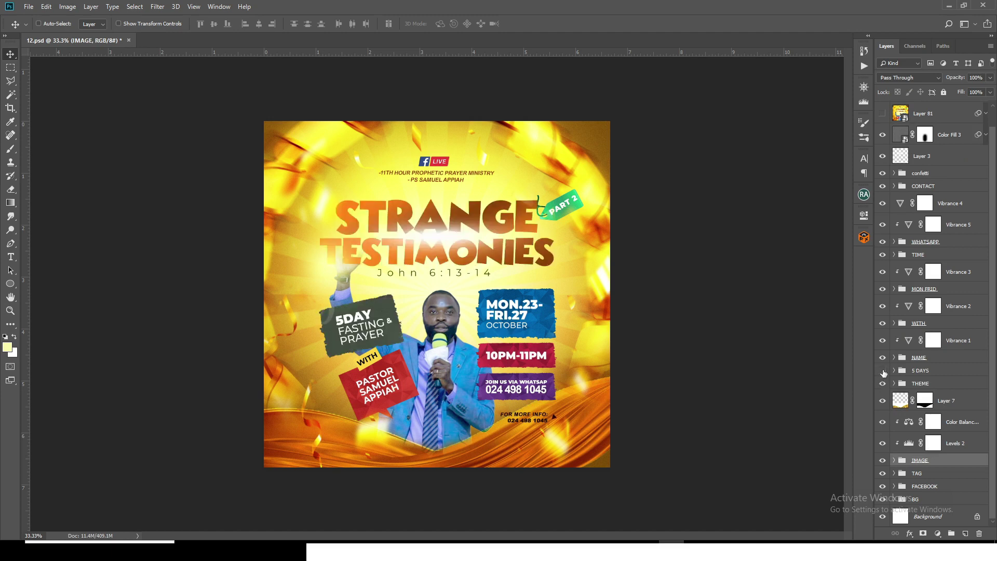
left_click(883, 371)
left_click(911, 372)
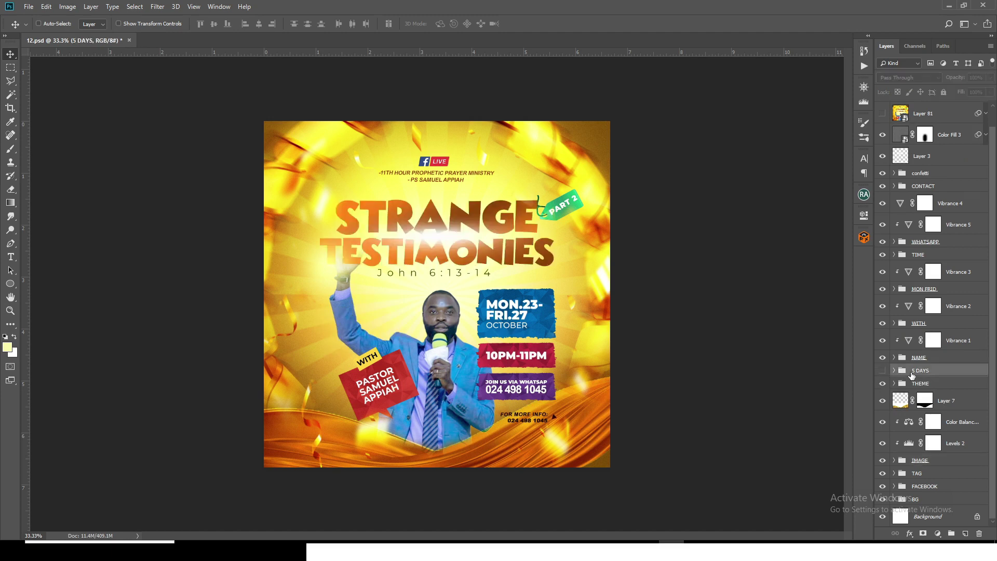
Delete the hidden 5 DAYS group, save the flyer, and check the pastor-name badge
key("Delete")
key("ctrl+s")
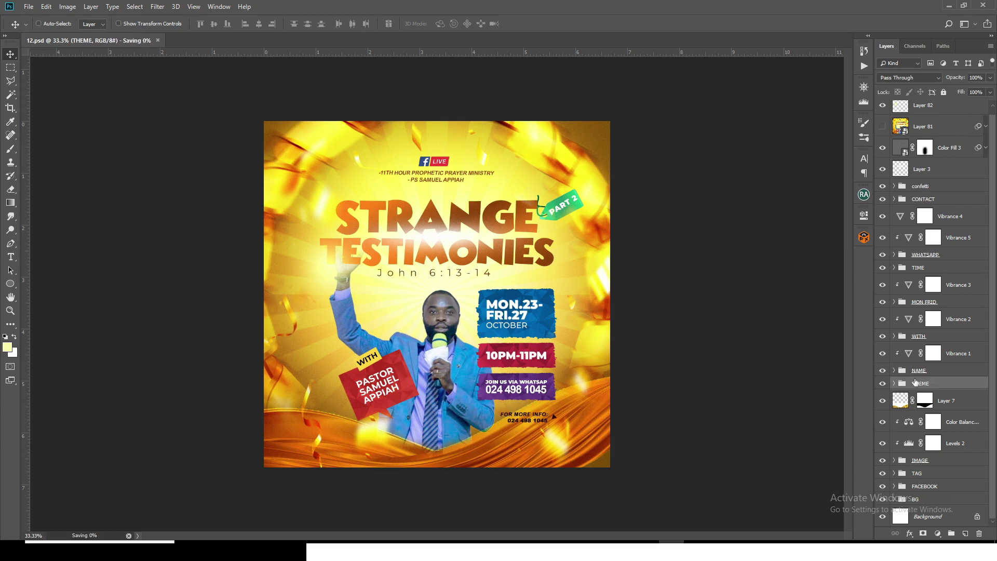
left_click(882, 371)
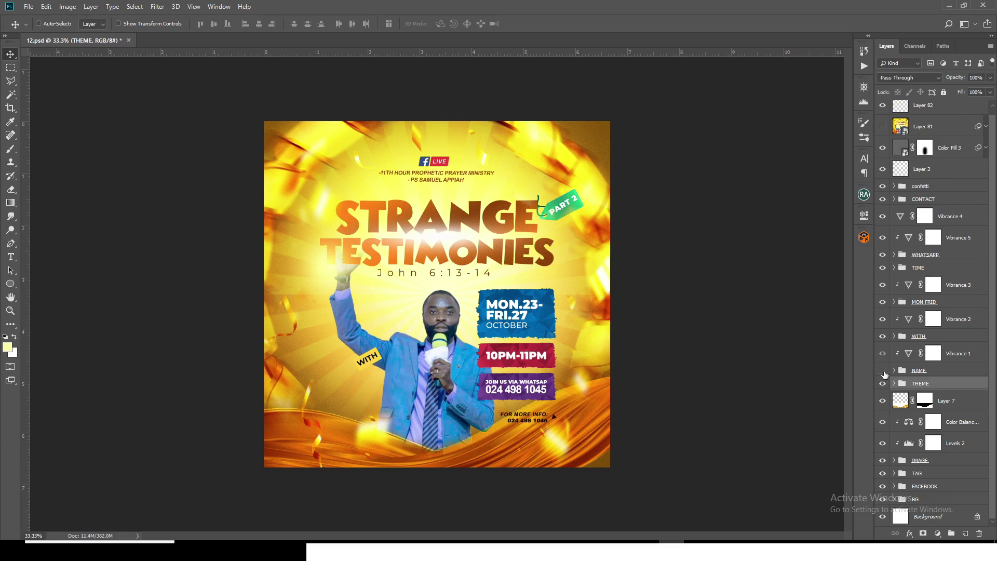
left_click(882, 370)
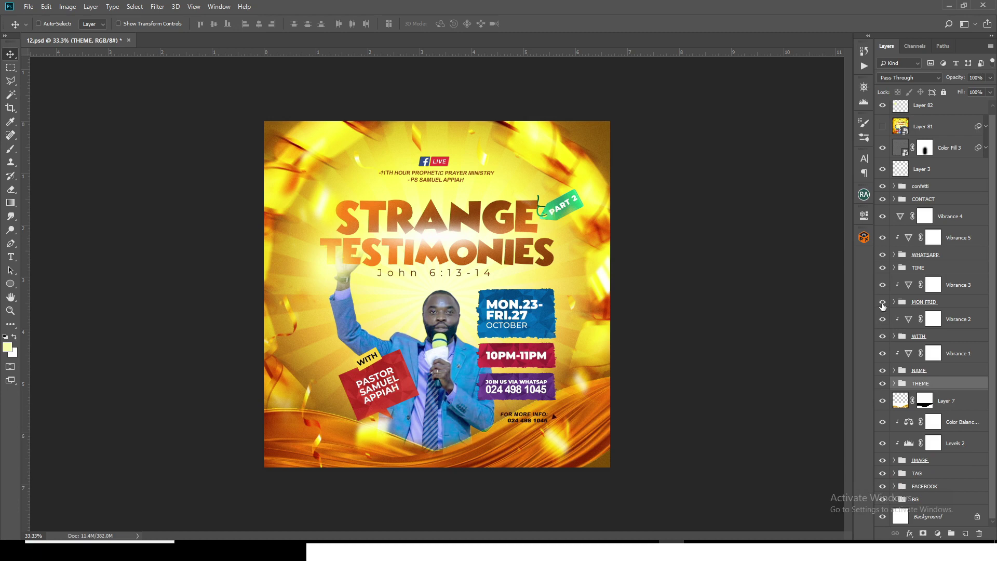
Check the date, time, WhatsApp and contact boxes and confetti; turn Vibrance 5 back on
left_click(882, 302)
left_click(882, 302)
left_click(882, 268)
left_click(882, 268)
left_click(882, 254)
left_click(882, 254)
left_click(882, 238)
left_click(882, 199)
left_click(882, 199)
left_click(882, 187)
left_click(882, 187)
Recheck Vibrance 5, hide the 10PM-11PM time box and Layer 3's glare, and select Layer 3
left_click(882, 237)
left_click(882, 238)
left_click(882, 268)
left_click(882, 268)
left_click(882, 170)
left_click(887, 167)
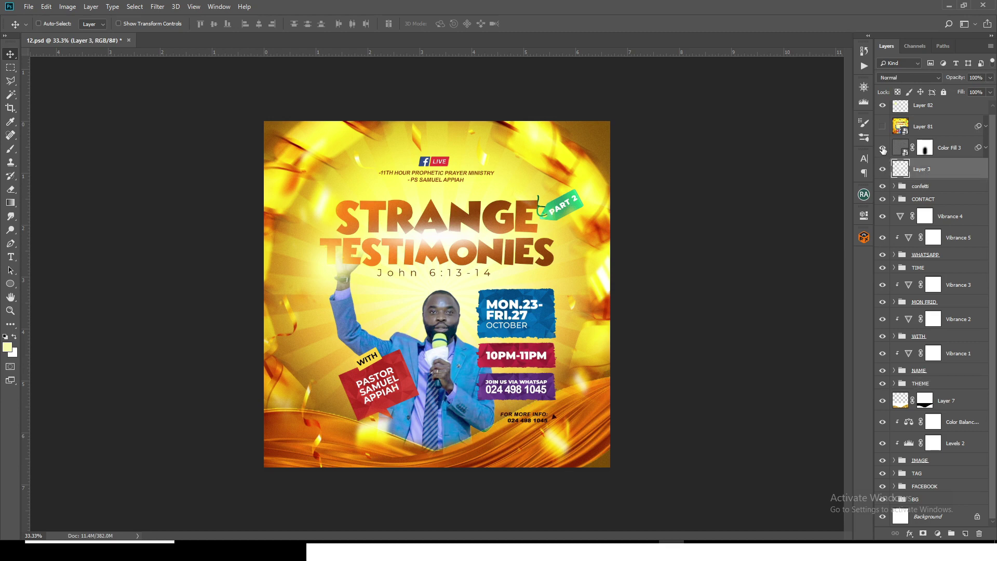
Compare the flyer with and without the Color Fill 3 grain, zoomed in to actual pixels
left_click(883, 149)
left_click(883, 149)
key("ctrl")
key("ctrl+plus")
key("ctrl+plus")
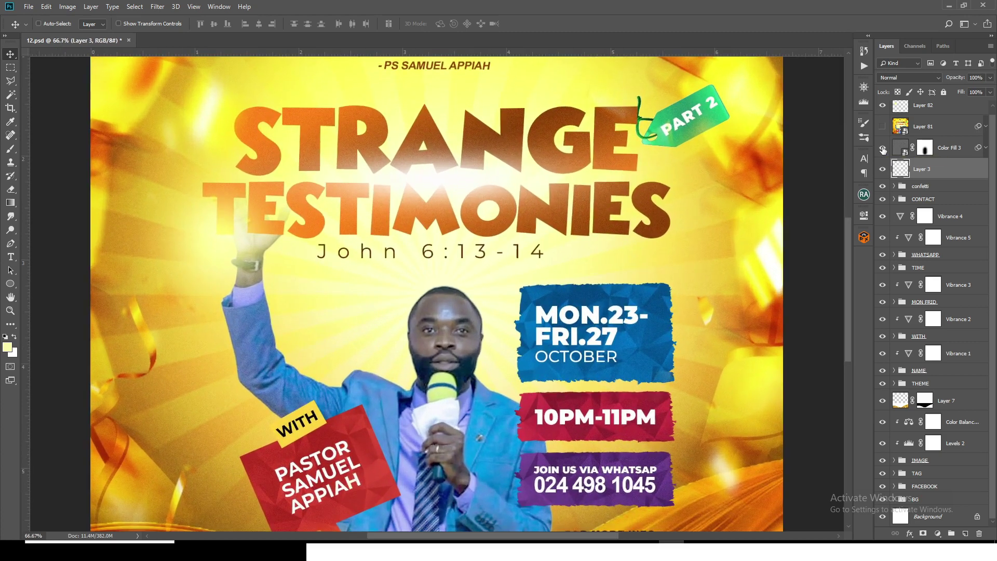
left_click_drag(851, 249, 852, 195)
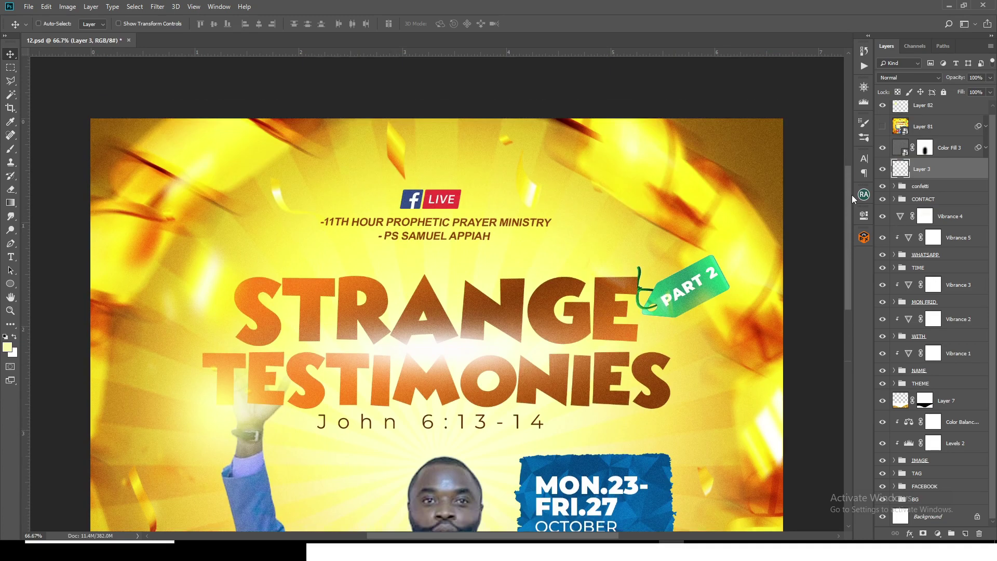
key("ctrl+plus")
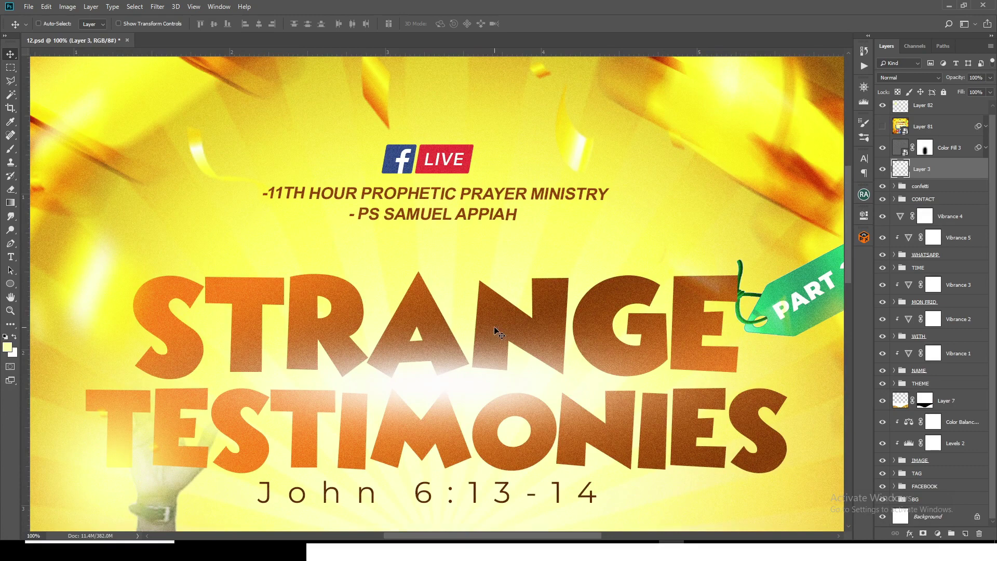
left_click(883, 148)
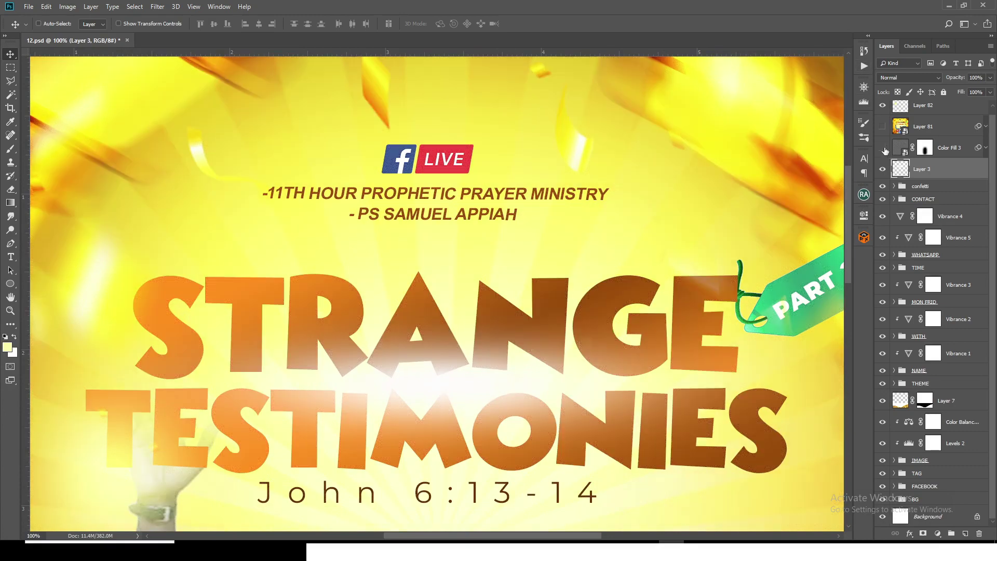
left_click(883, 148)
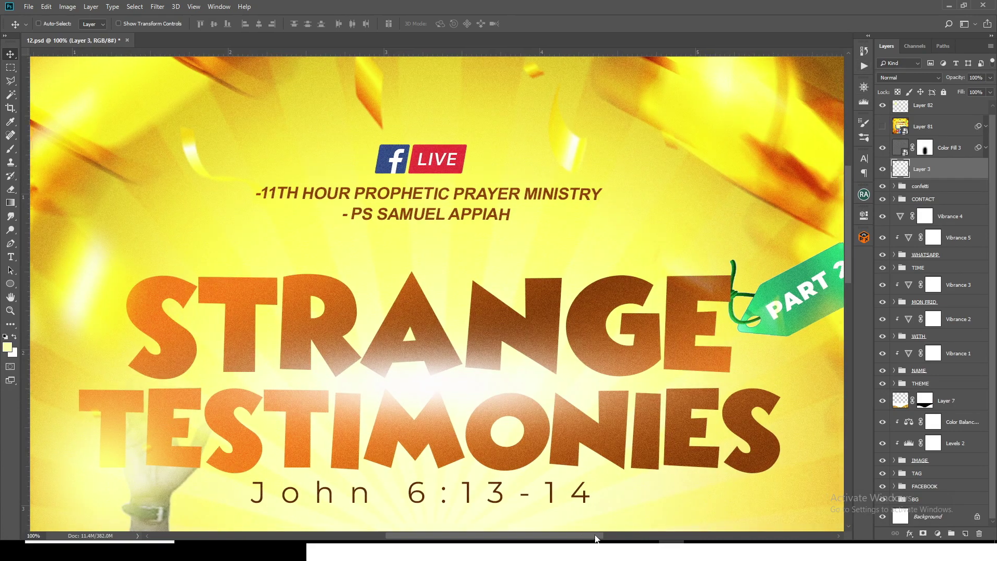
Compare the Color Fill 3 grain once more, then show Layer 81 and fit the flyer in view
left_click_drag(595, 535, 646, 532)
scroll(758, 288, "up", 2)
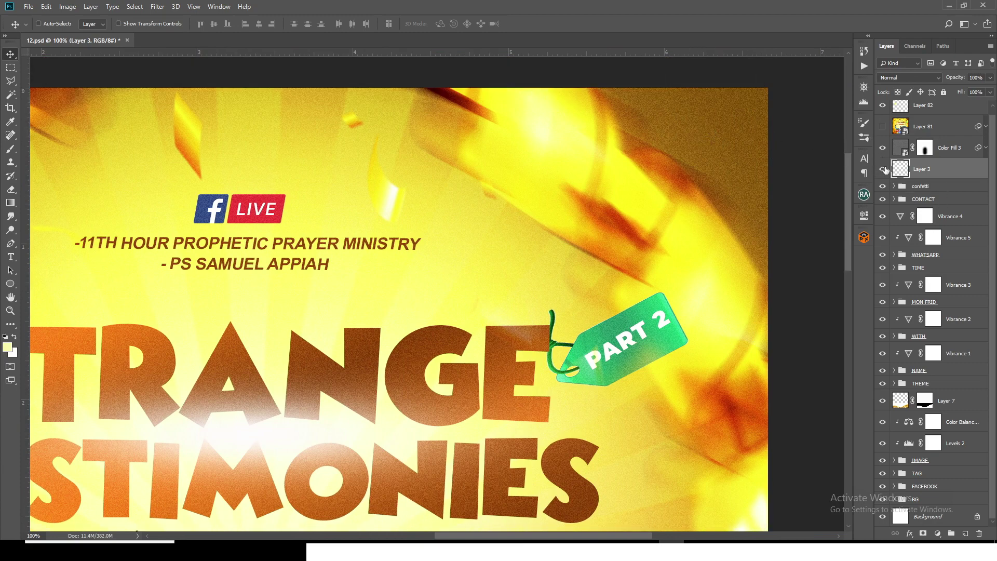
left_click(880, 149)
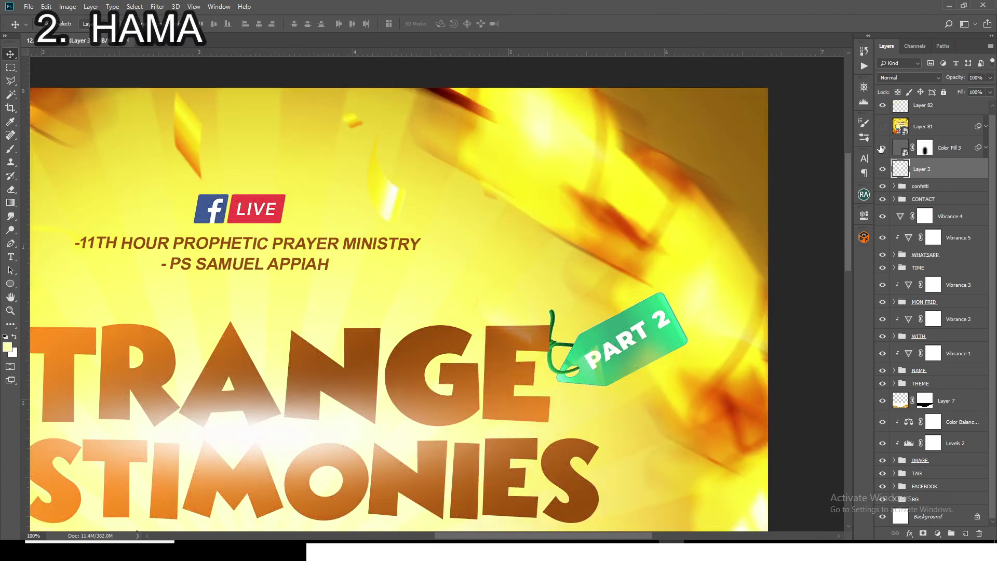
left_click(881, 149)
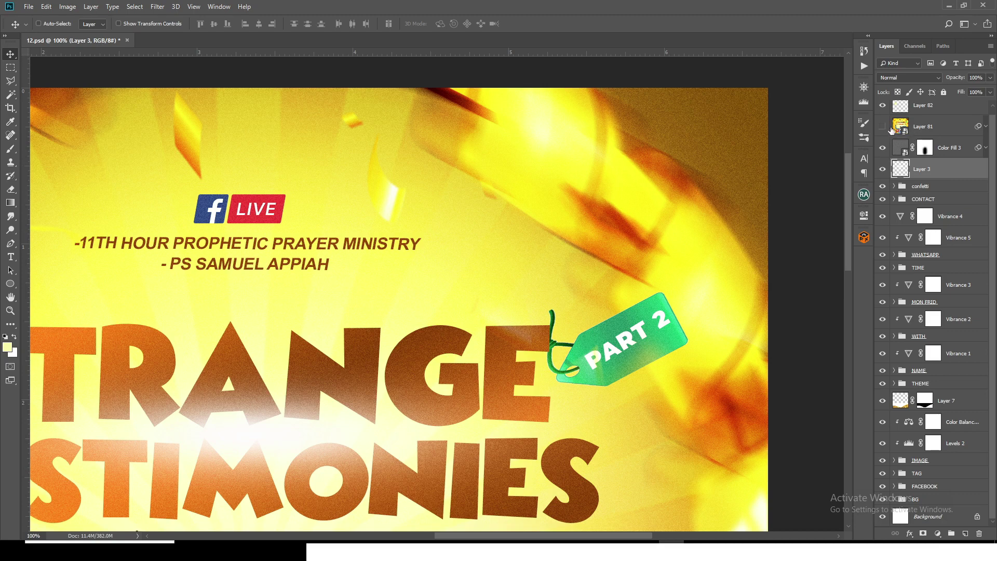
left_click(882, 126)
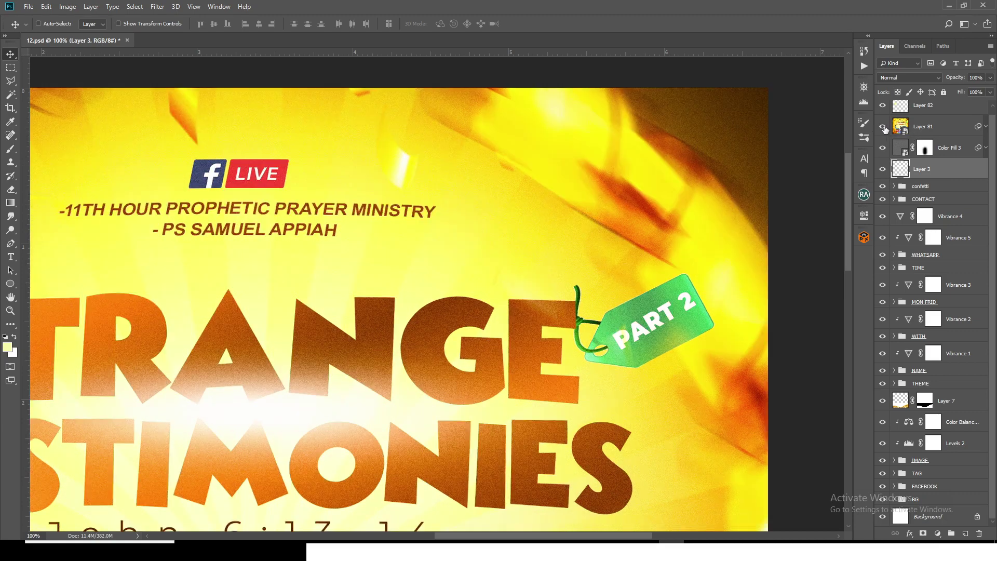
key("ctrl+0")
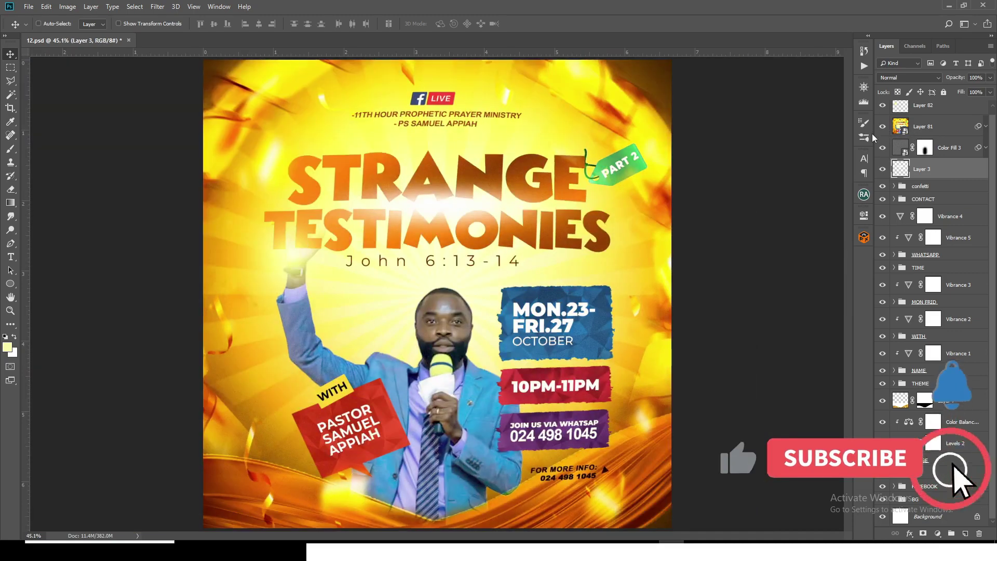
Compare layouts with Layer 81 hidden, inspect its Camera Raw filter, then make it visible
left_click(883, 127)
left_click(883, 126)
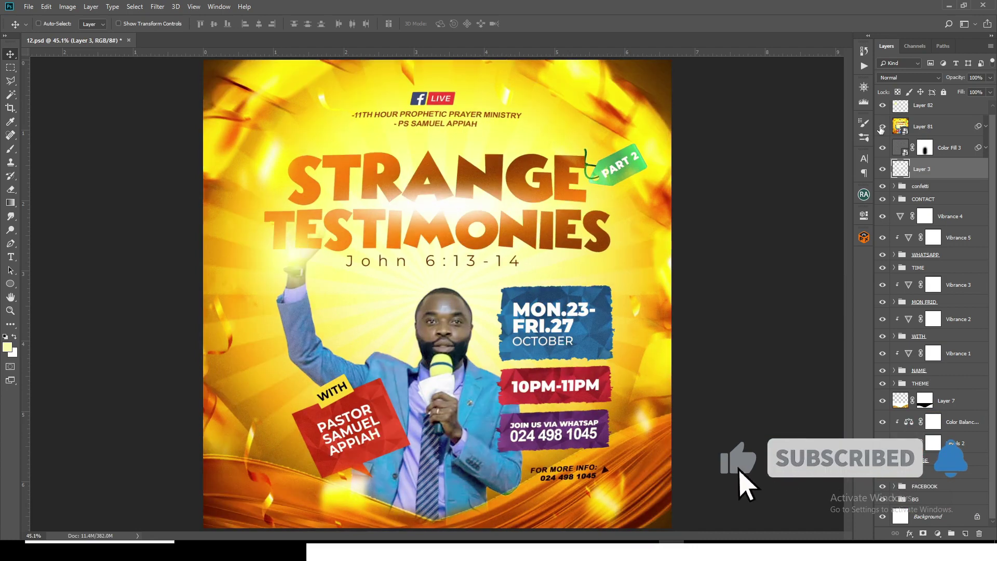
left_click(882, 127)
left_click(882, 127)
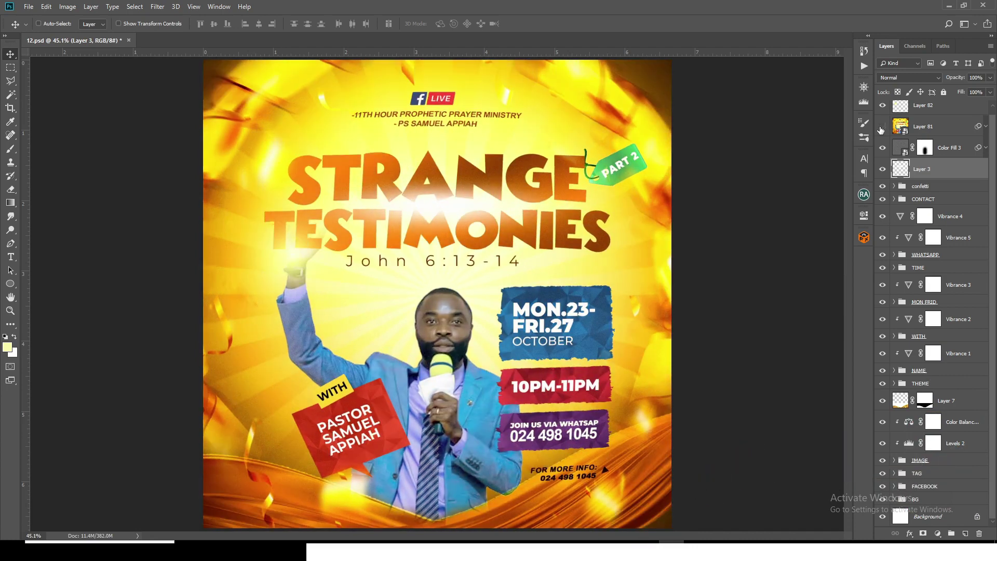
left_click(881, 127)
left_click(985, 148)
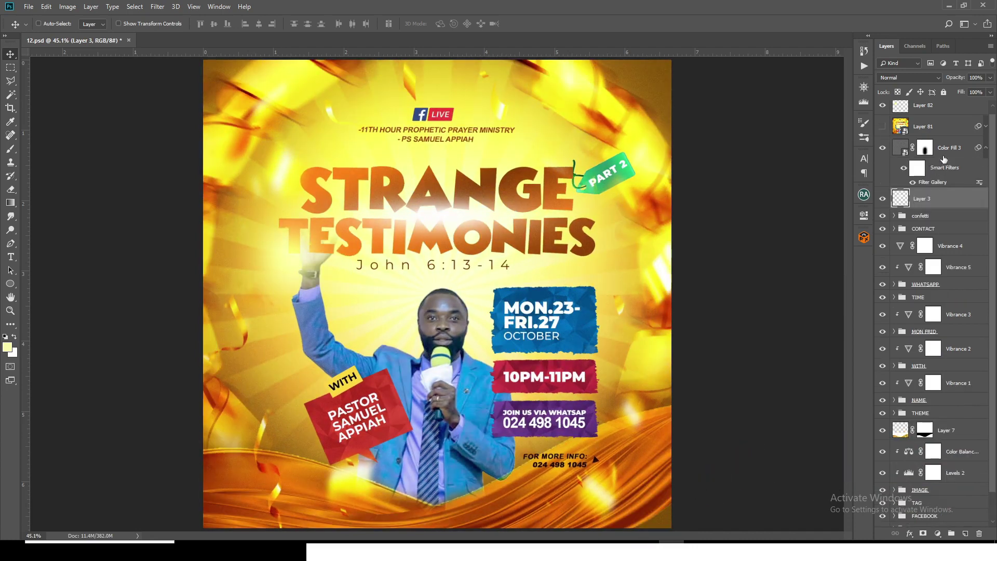
left_click(985, 148)
left_click(986, 126)
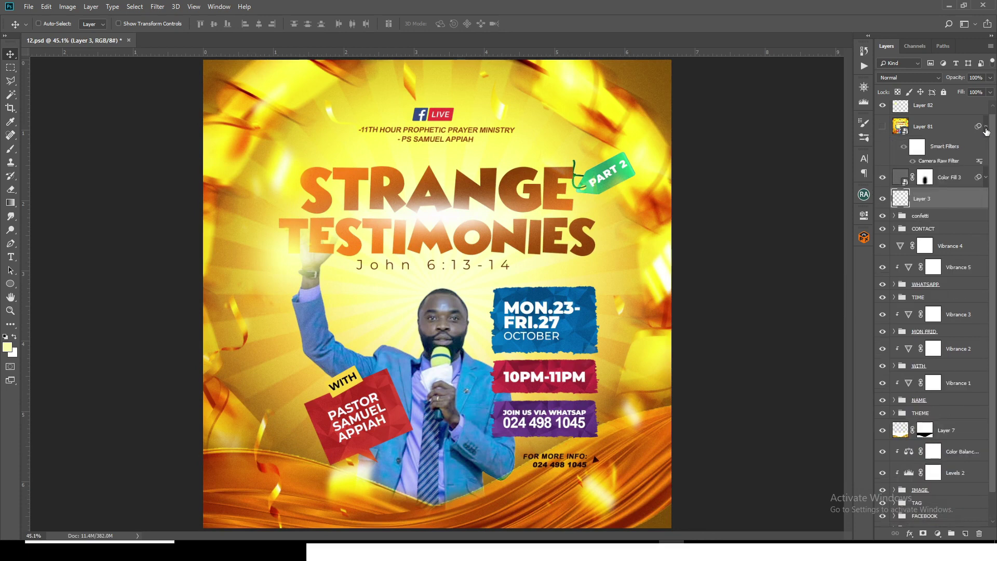
left_click(931, 162)
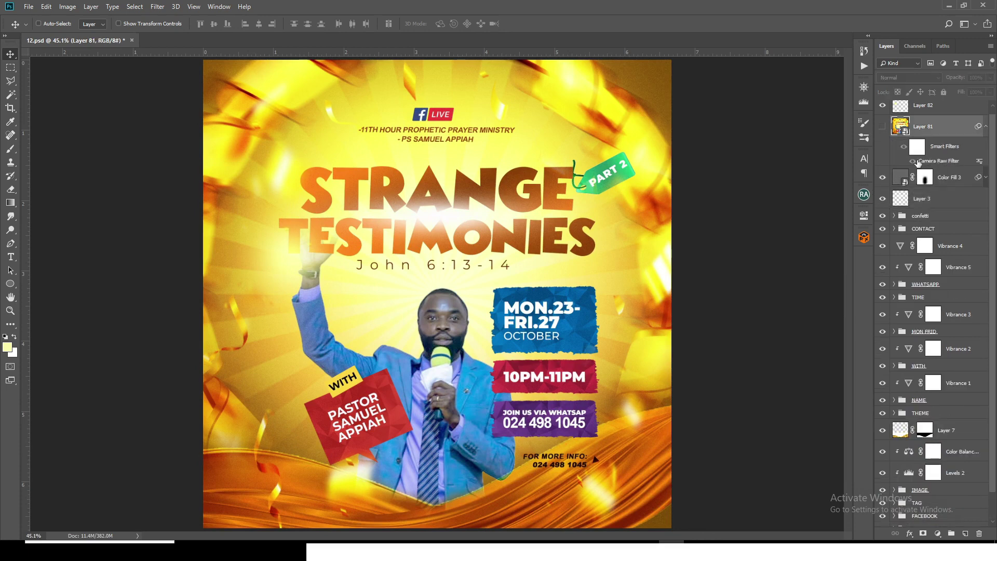
left_click(882, 126)
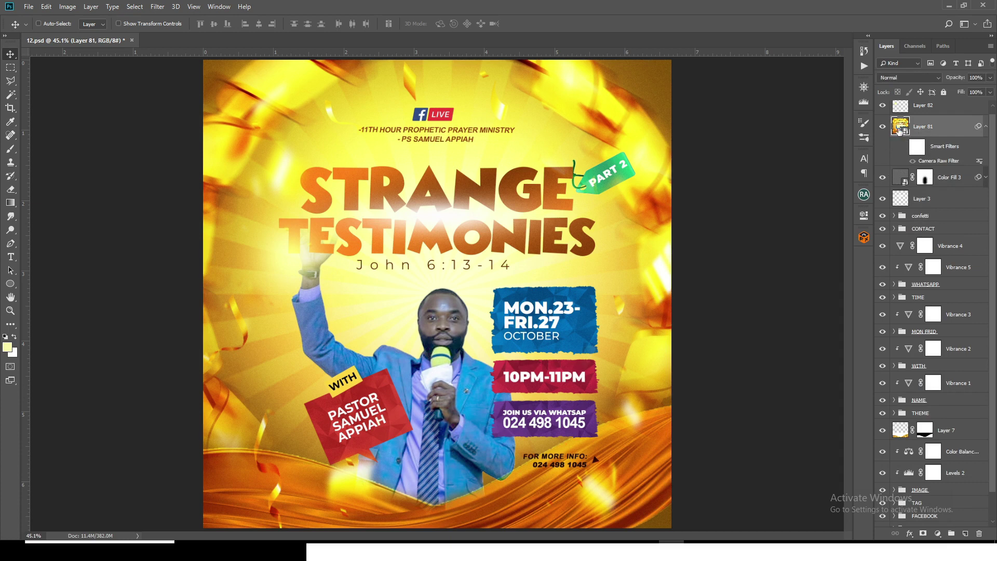
Check Layer 82's glow over the hand, then close 12.psd without saving
scroll(899, 130, "up", 1)
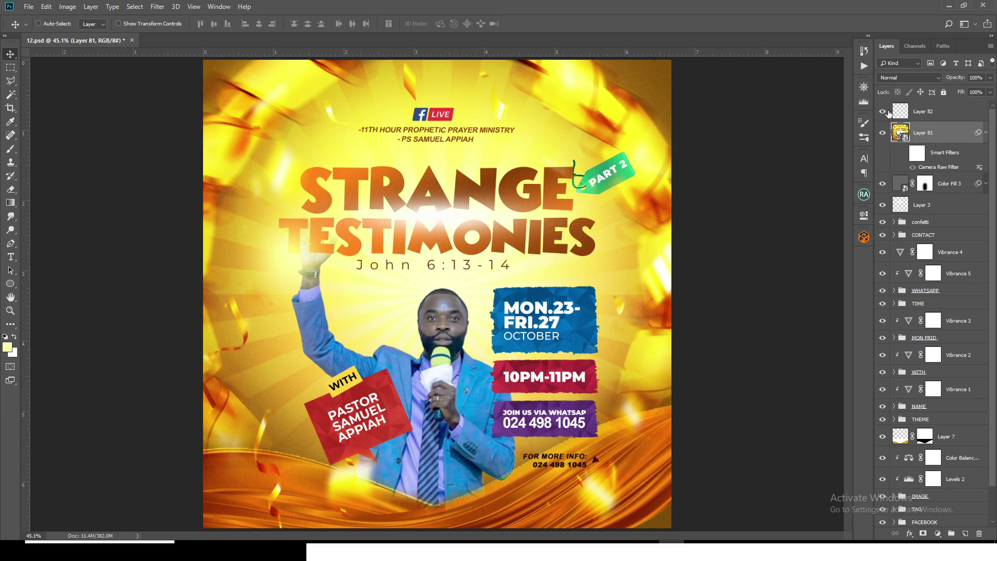
left_click(882, 111)
left_click(883, 111)
left_click(131, 40)
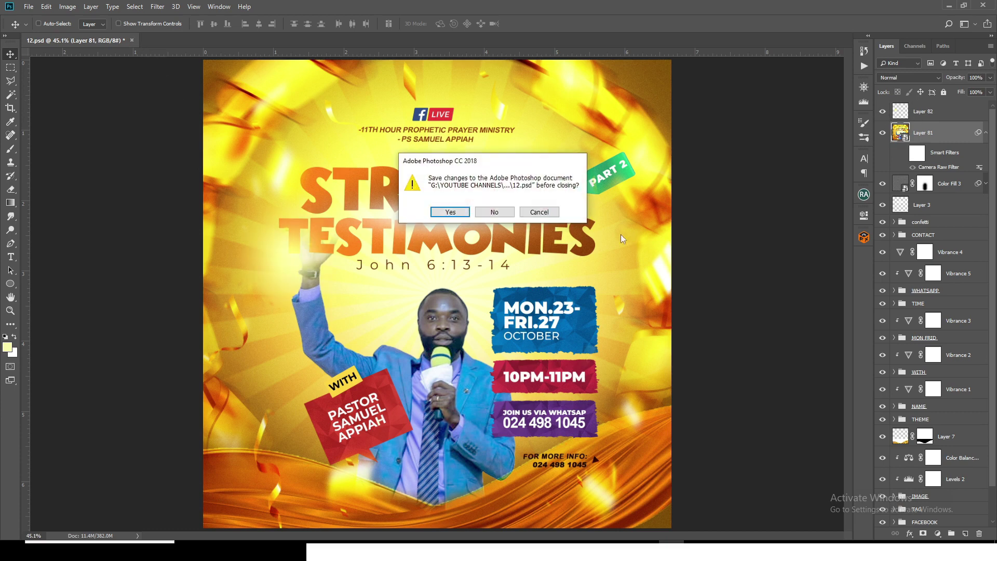
left_click(493, 214)
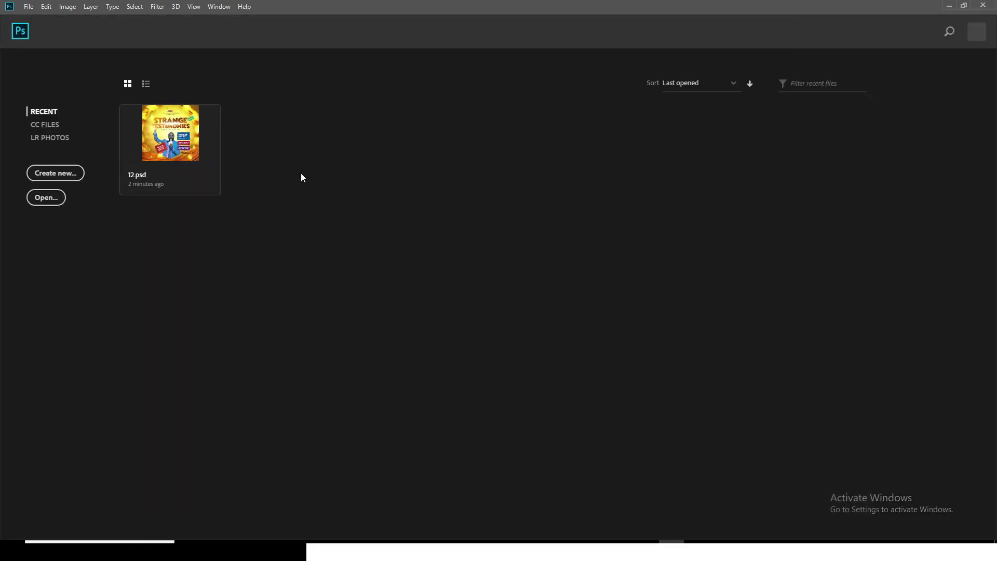
Open the 13 Holy Ghost Service PSD from the PSD PART 5 folder
mouse_move(493, 551)
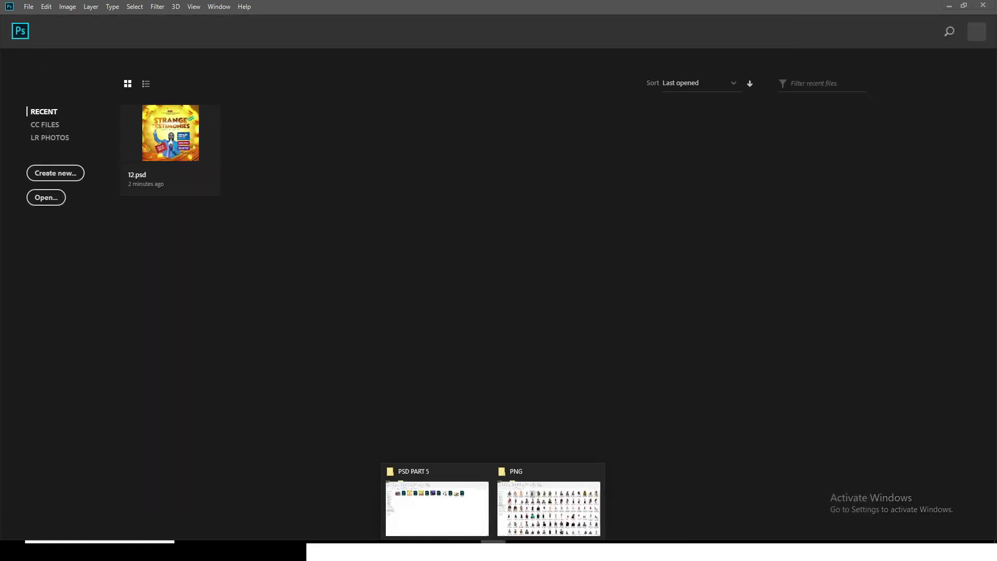
left_click(420, 514)
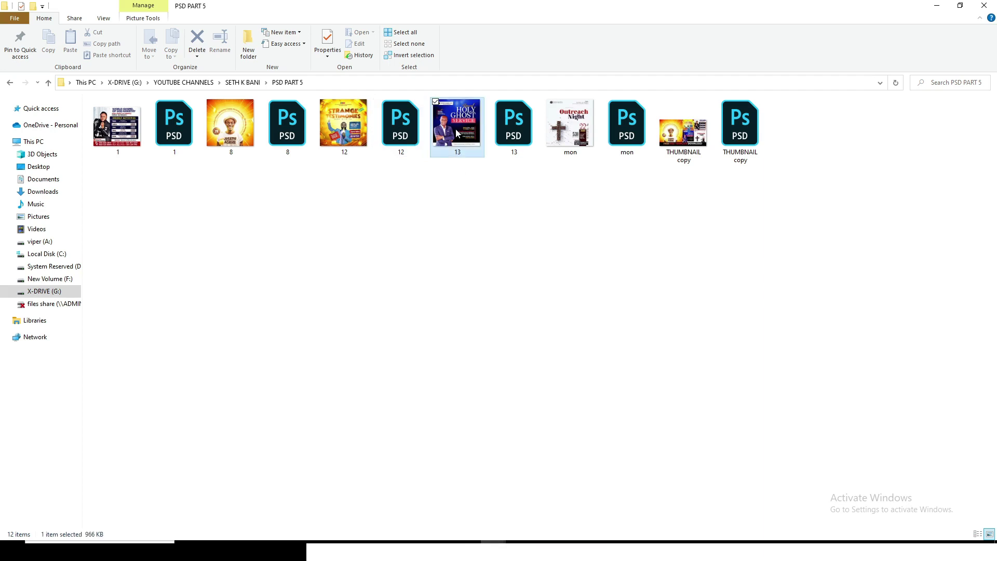
left_click(505, 134)
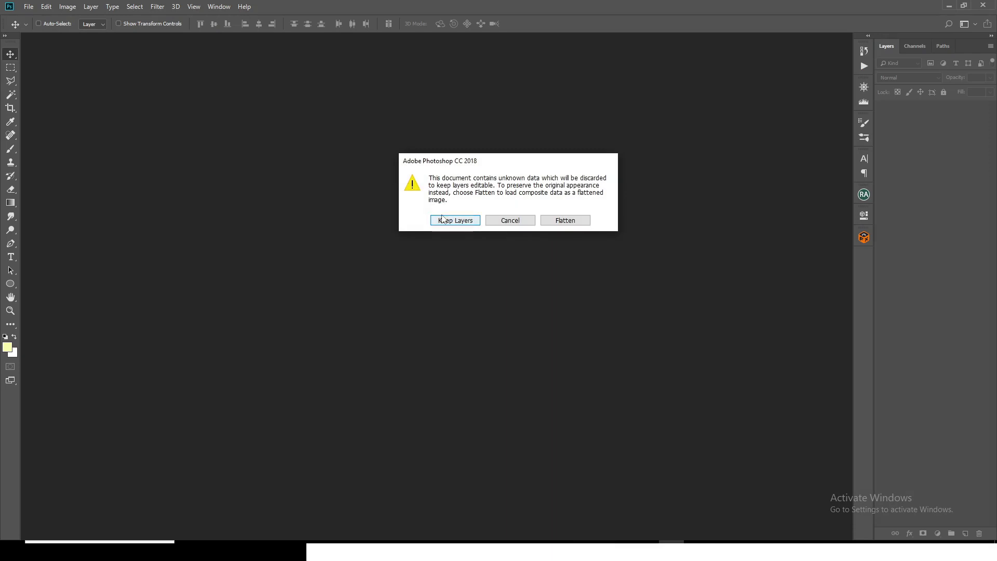
Keep the layers of 13.psd and leave its missing font unresolved
left_click(441, 219)
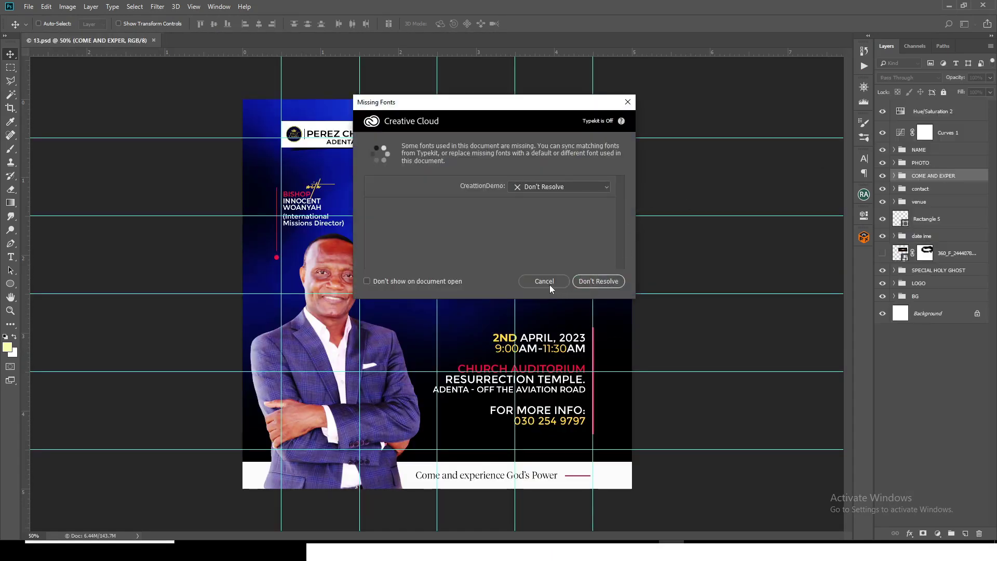
left_click(596, 281)
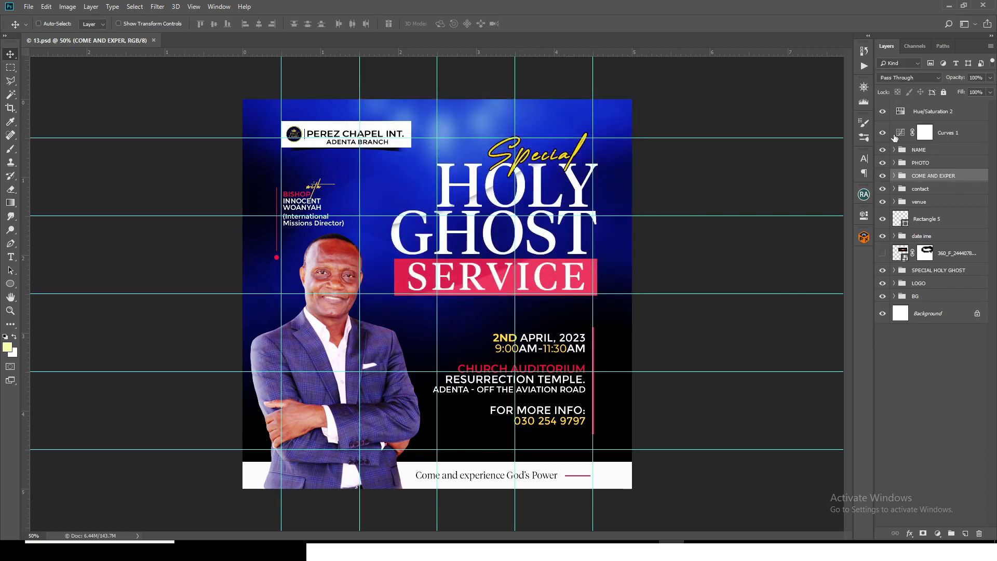
Check the BG, LOGO and SPECIAL HOLY GHOST groups, then turn on the lens-flare glow
left_click(882, 296)
left_click(883, 297)
left_click(882, 296)
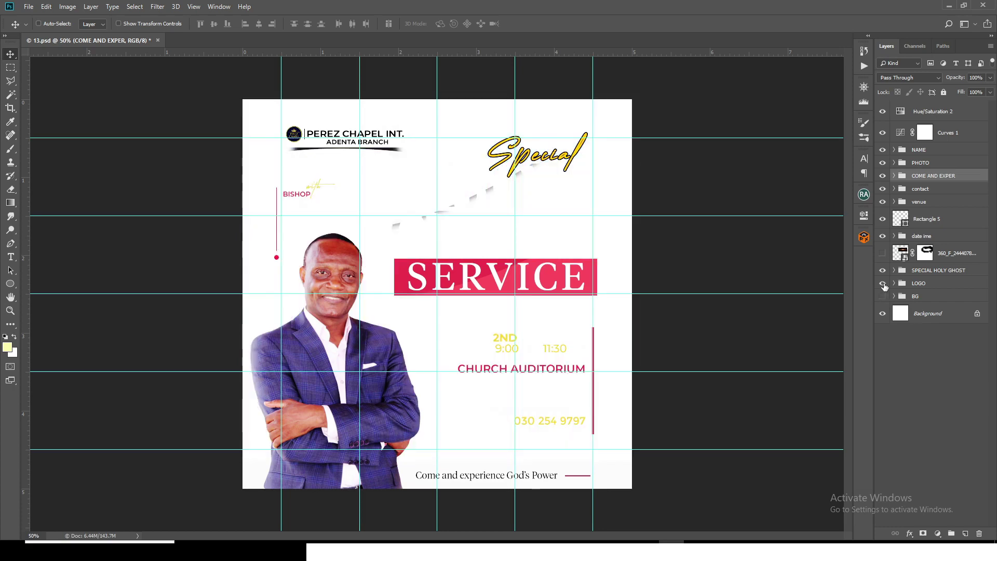
left_click(882, 296)
left_click(881, 283)
left_click(881, 283)
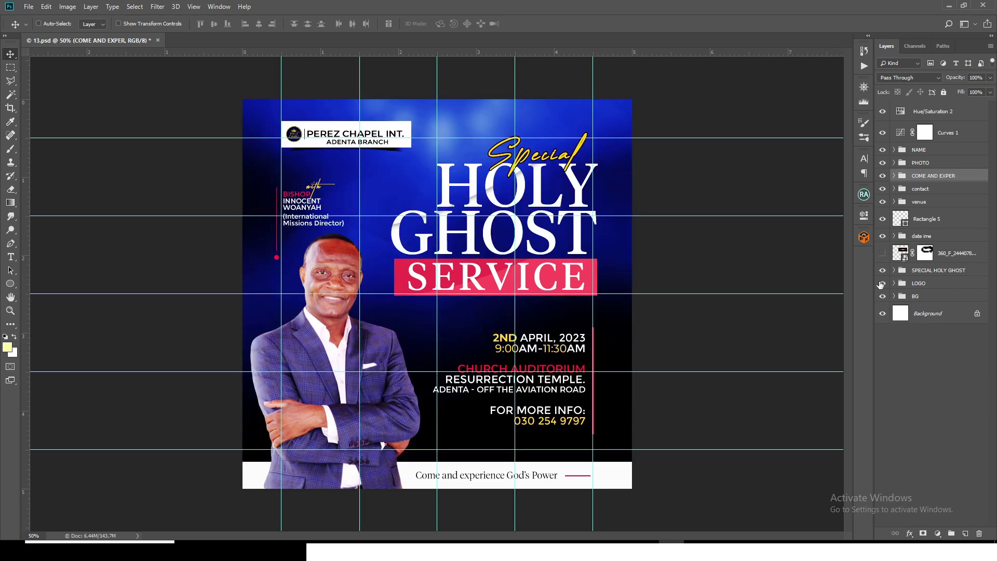
left_click(881, 270)
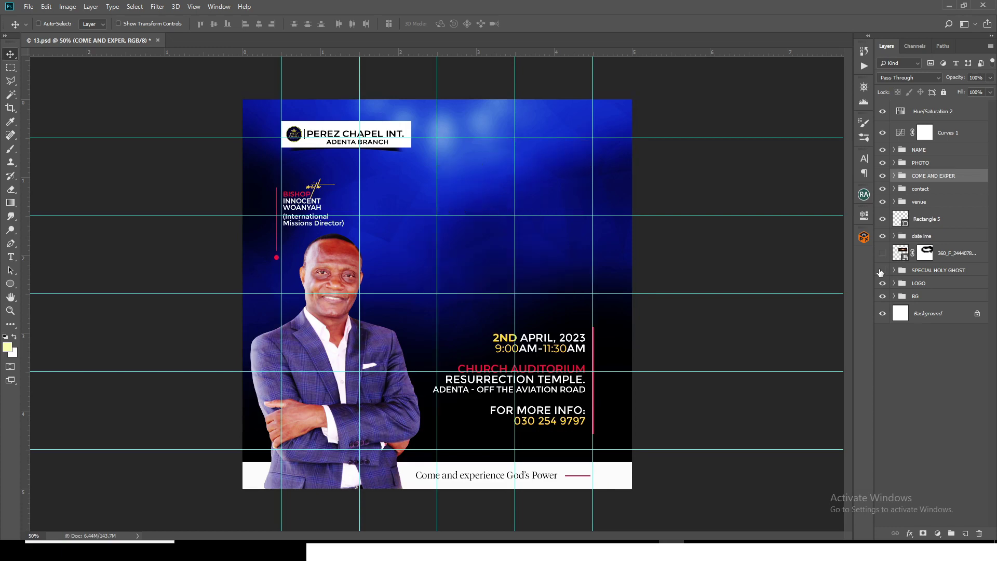
left_click(882, 271)
left_click(881, 254)
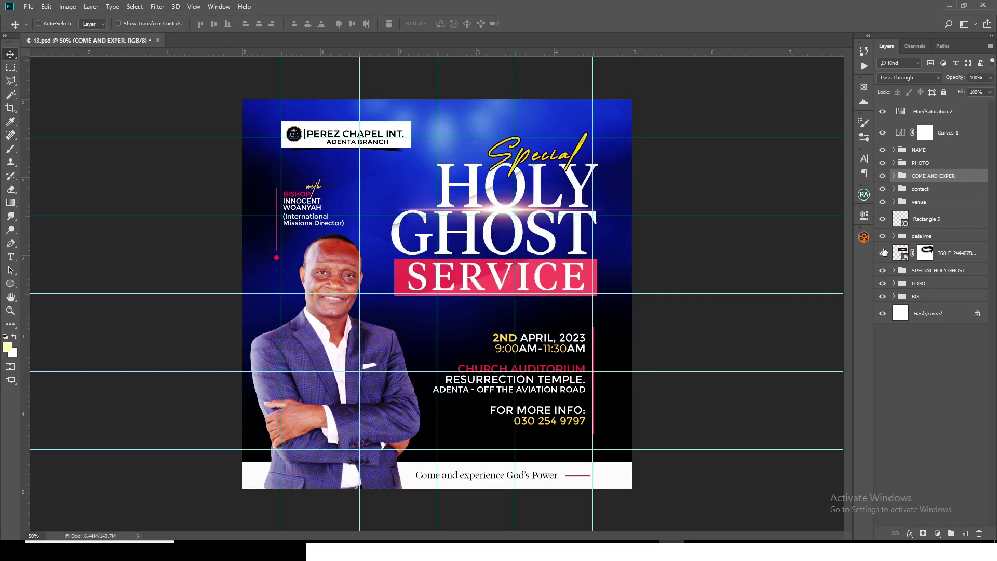
Check the date lines and pink line beside the date, and hide the guides
left_click(882, 236)
left_click(882, 236)
left_click(883, 219)
left_click(882, 219)
left_click(883, 219)
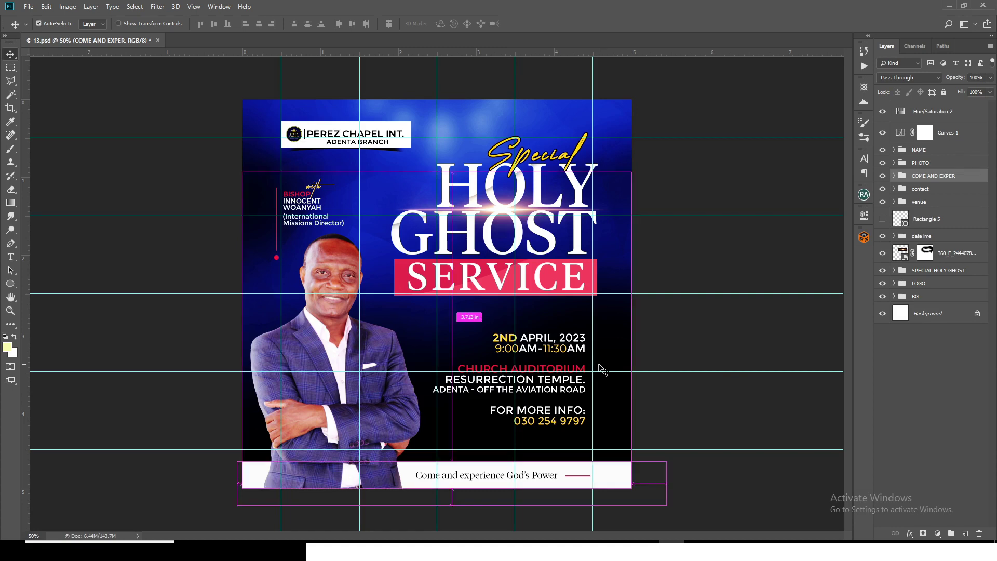
key("ctrl+semicolon")
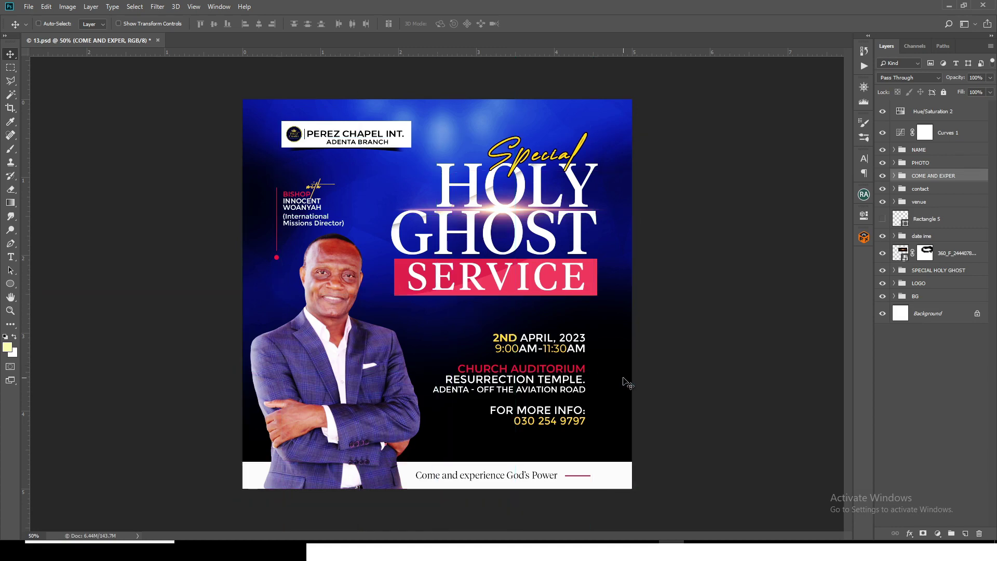
left_click(882, 219)
Check the venue text, contact details, bottom banner and portrait photo by toggling them
left_click(882, 203)
left_click(881, 201)
left_click(881, 190)
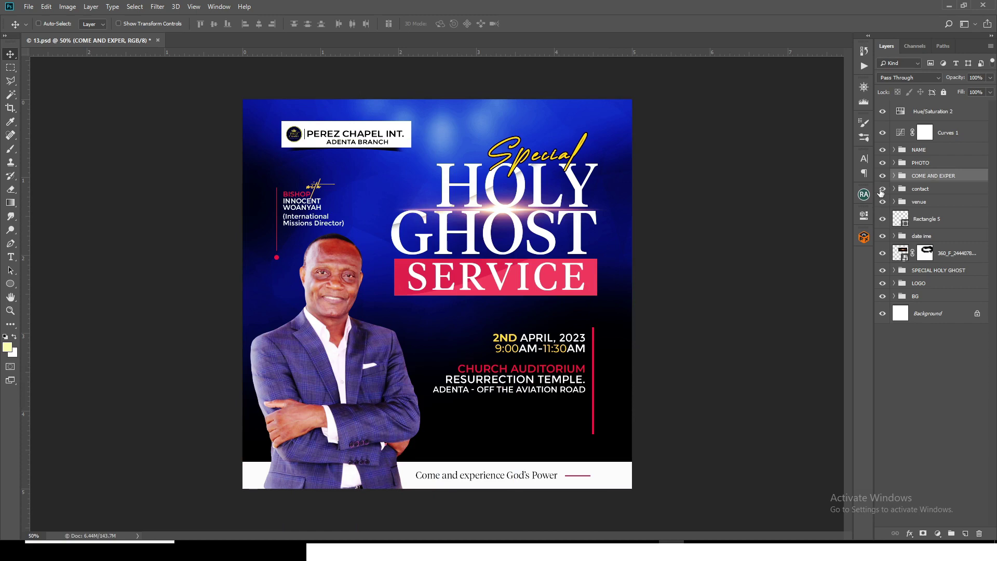
left_click(881, 190)
left_click(883, 176)
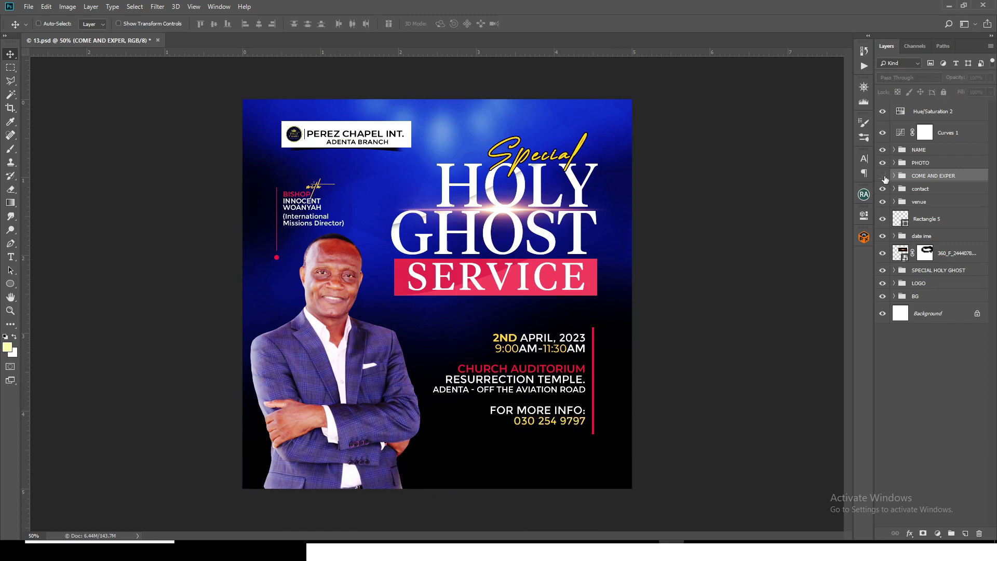
left_click(883, 176)
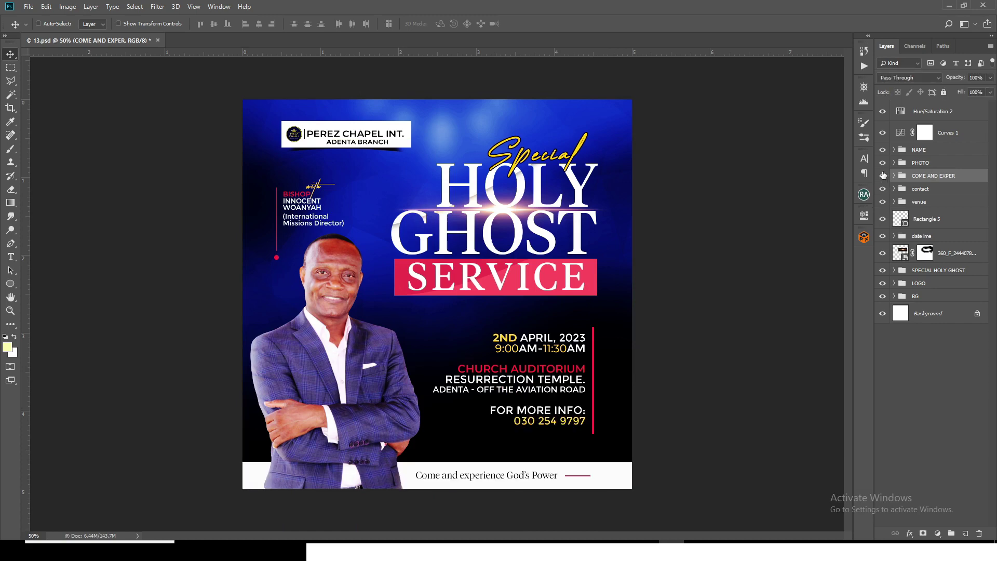
left_click(882, 163)
left_click(882, 162)
Convert the PHOTO group's Layer 0 copy portrait to a smart object and save the flyer
left_click(893, 163)
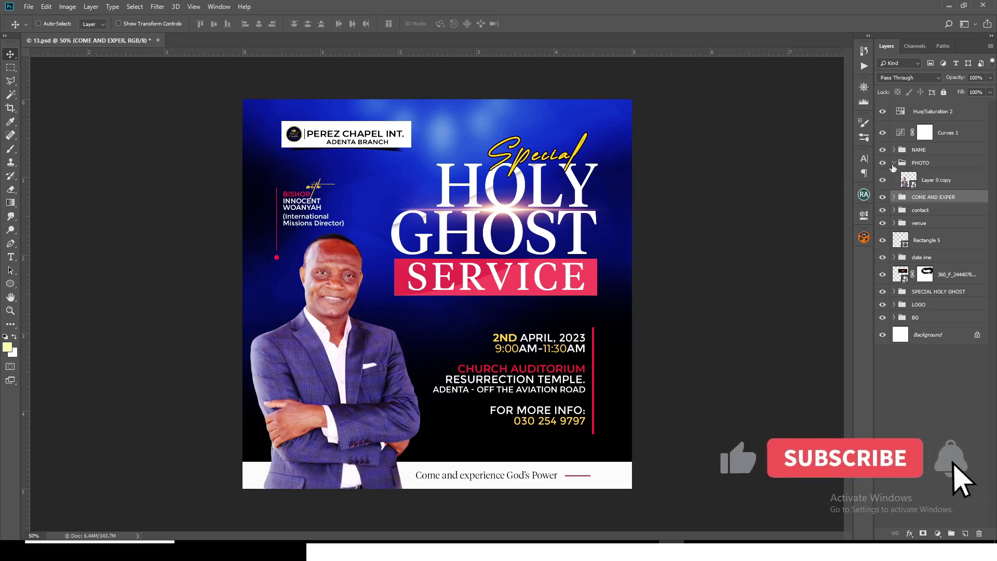
right_click(931, 182)
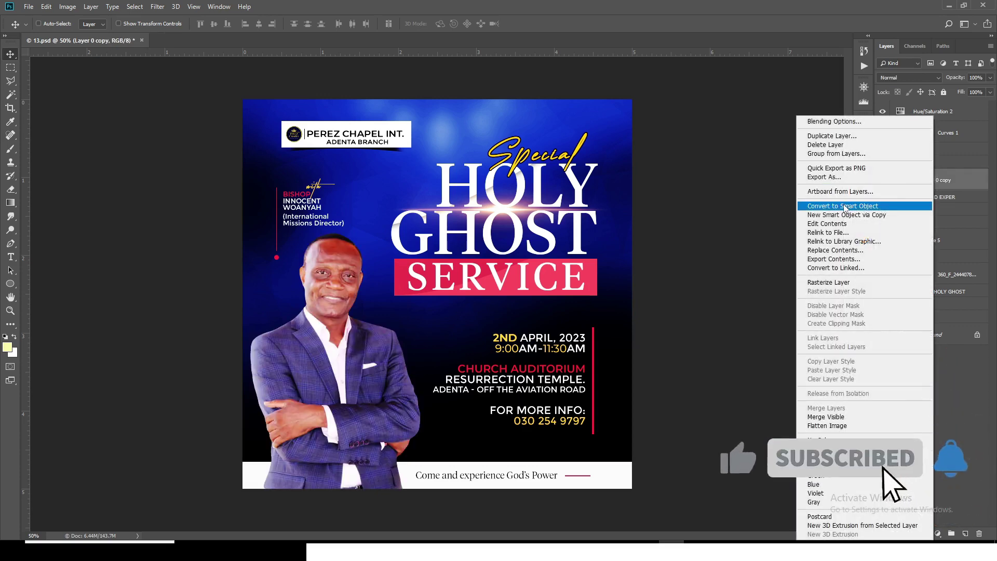
left_click(867, 210)
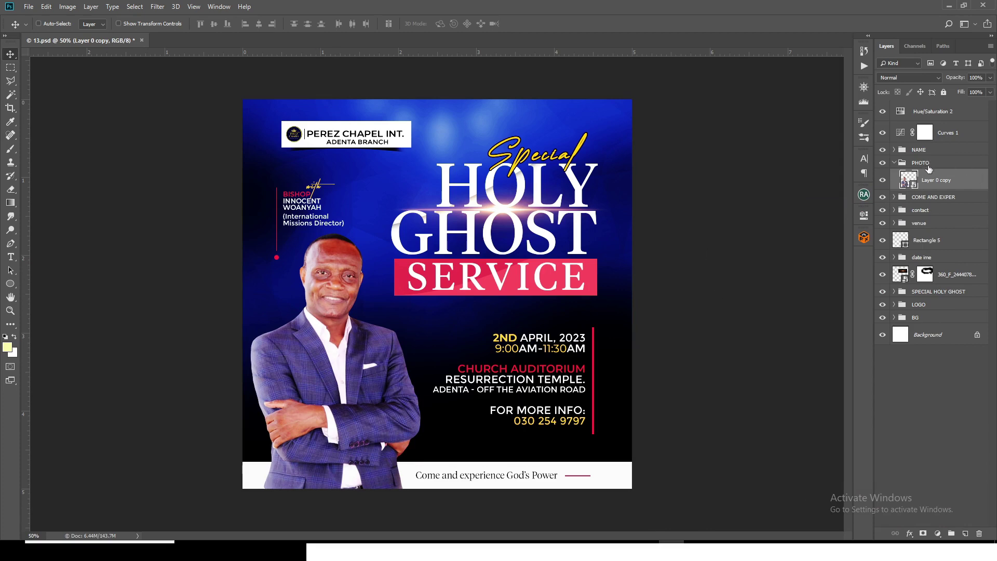
key("ctrl+s")
Collapse the PHOTO group and turn the NAME group's visibility off and back on
left_click(894, 161)
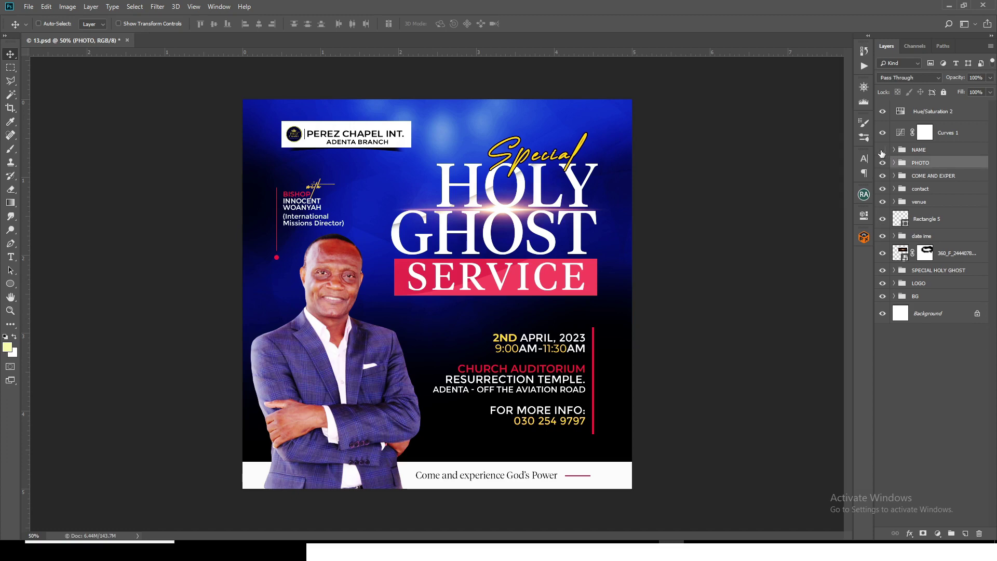
left_click(882, 149)
left_click(882, 149)
Check the International Missions Director title's Montserrat font in the Character panel, accepting the layout warning
left_click(893, 149)
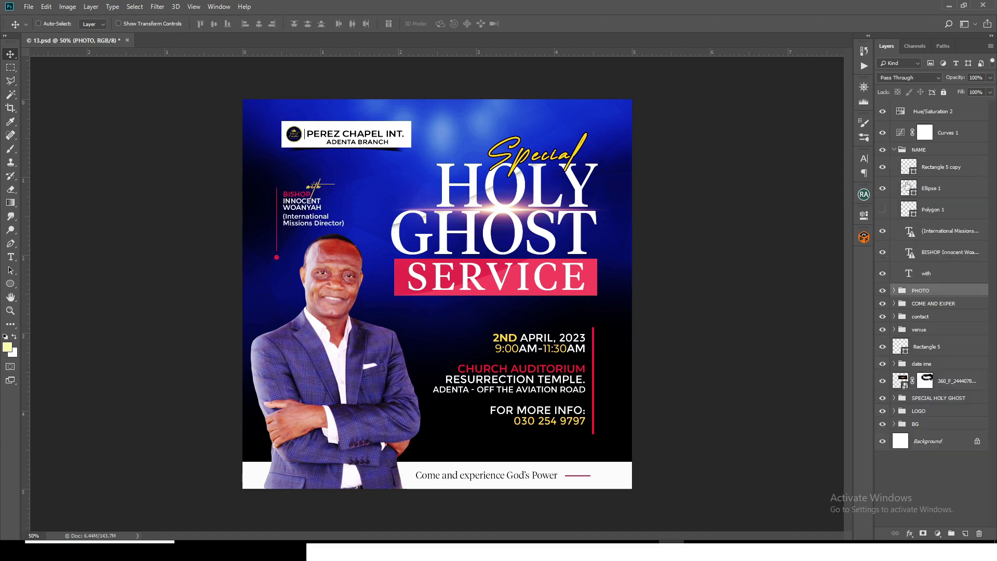
left_click(911, 236)
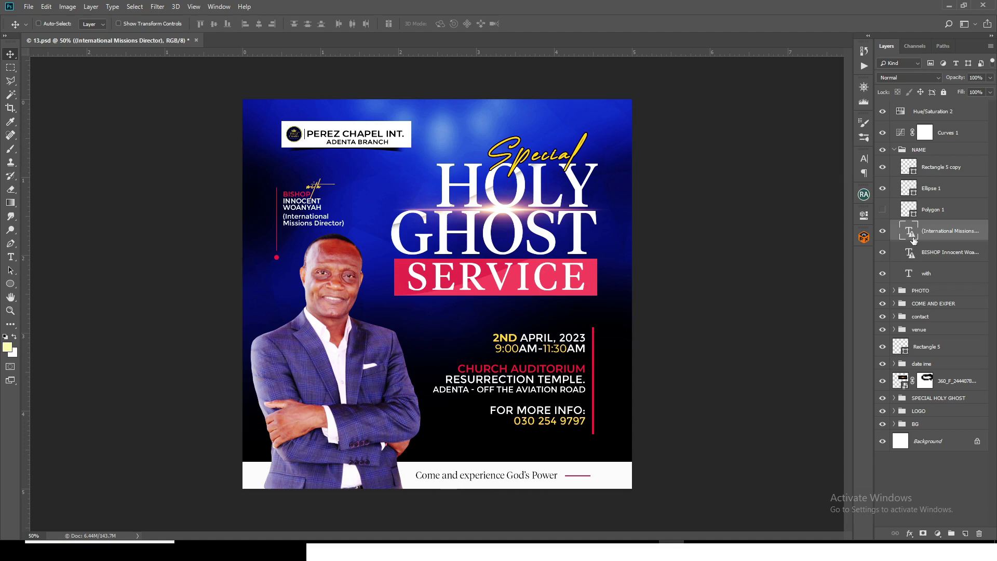
left_click(864, 160)
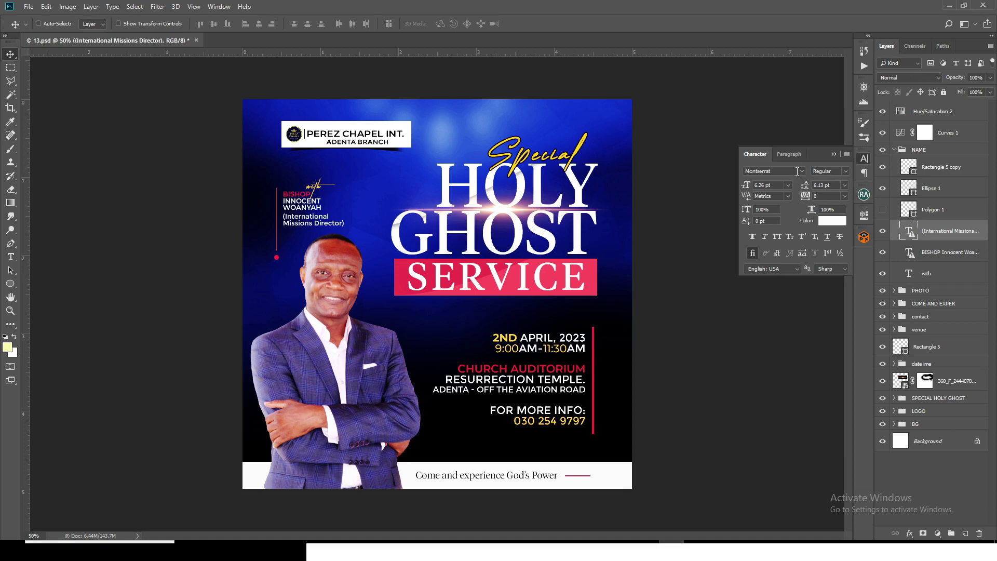
double_click(914, 235)
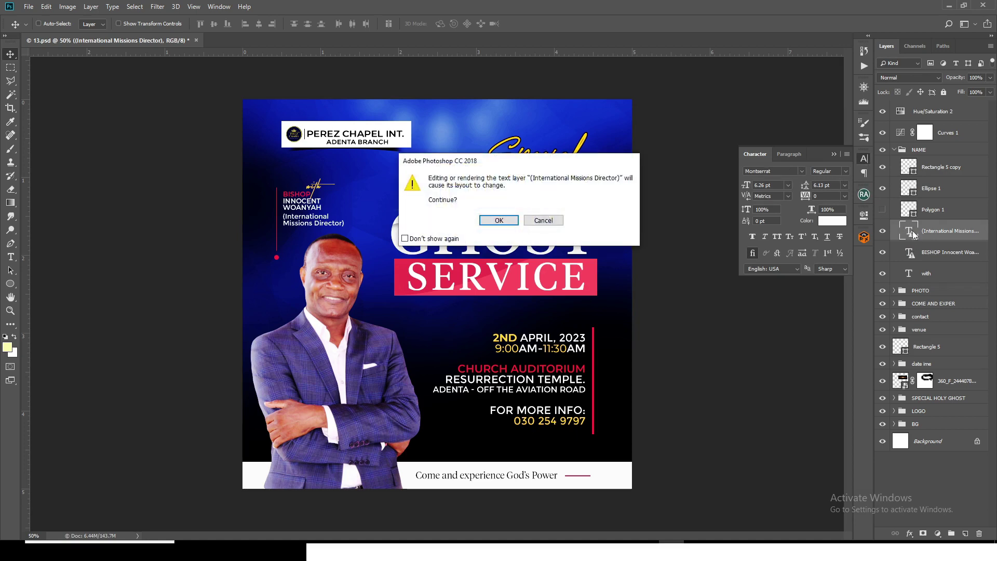
left_click(497, 220)
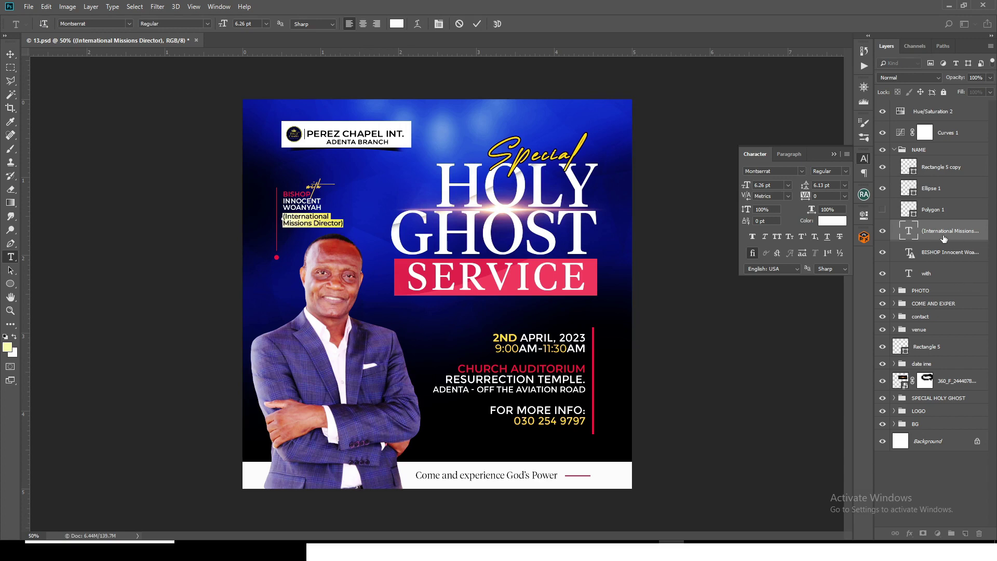
key("ctrl+Return")
key("v")
Check the speaker's name text font the same way, then collapse the NAME group
double_click(909, 254)
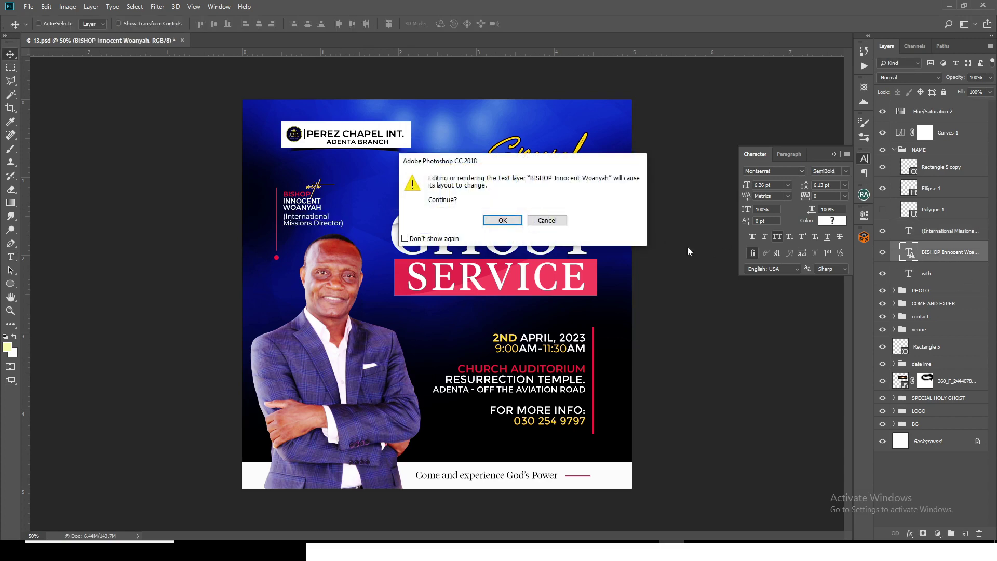
left_click(502, 221)
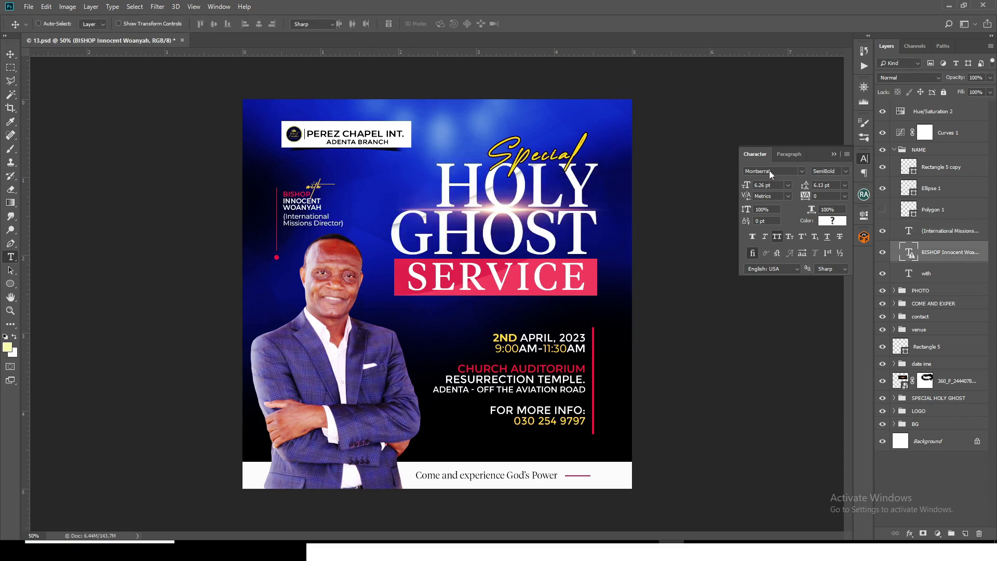
key("ctrl+Return")
key("v")
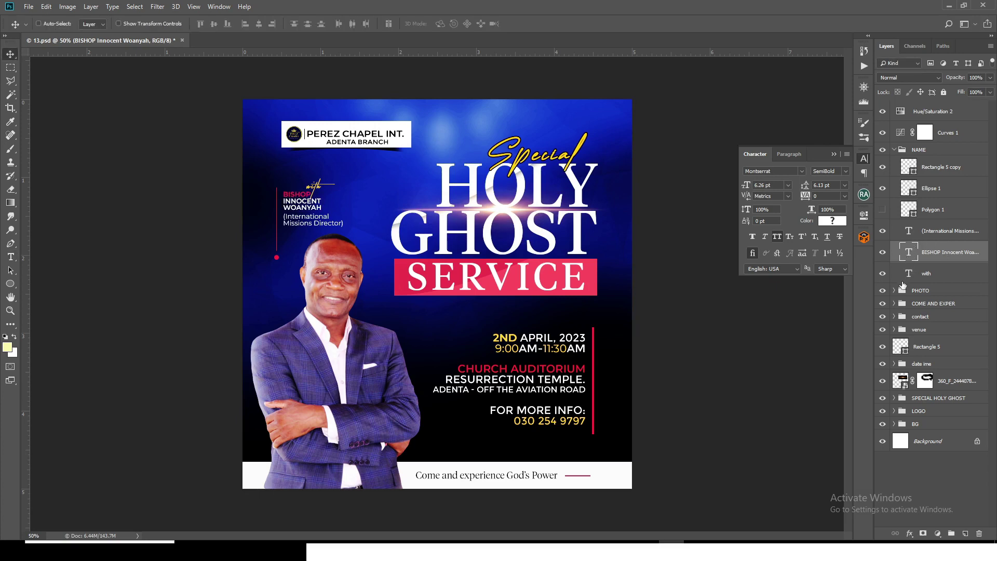
left_click(894, 151)
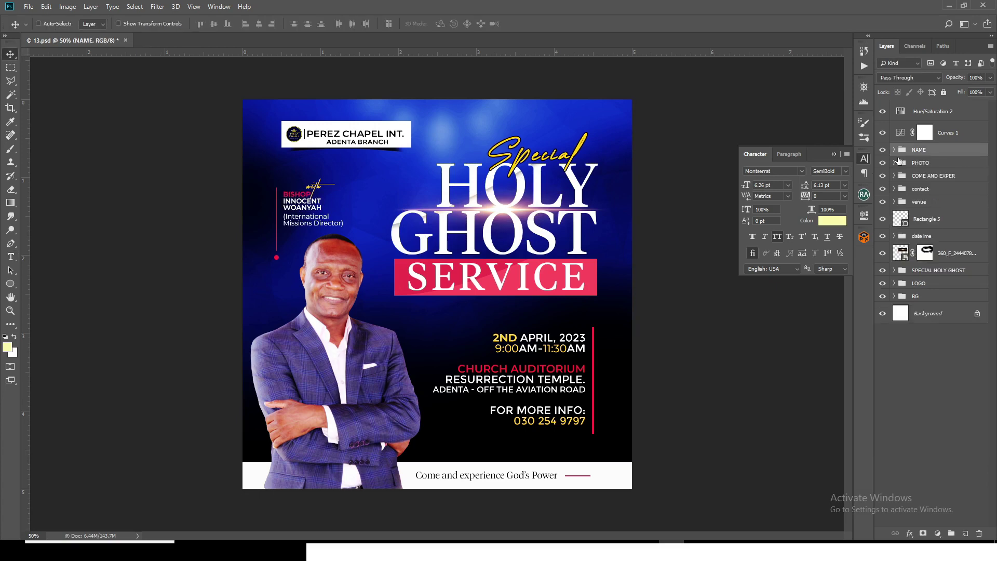
Read the Special script layer's CreattionDemo font in SPECIAL HOLY GHOST, then switch to Chrome
left_click(893, 270)
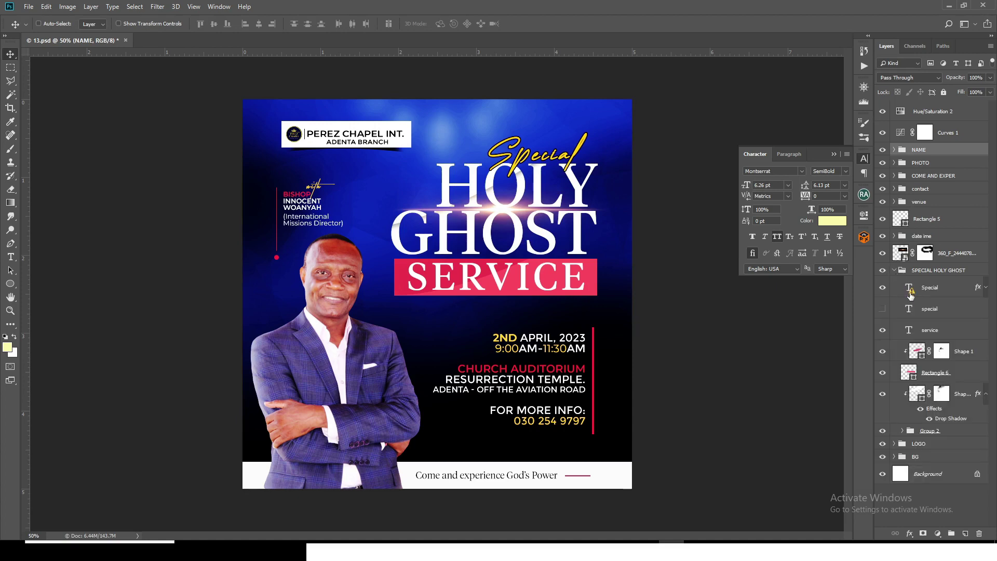
left_click(928, 293)
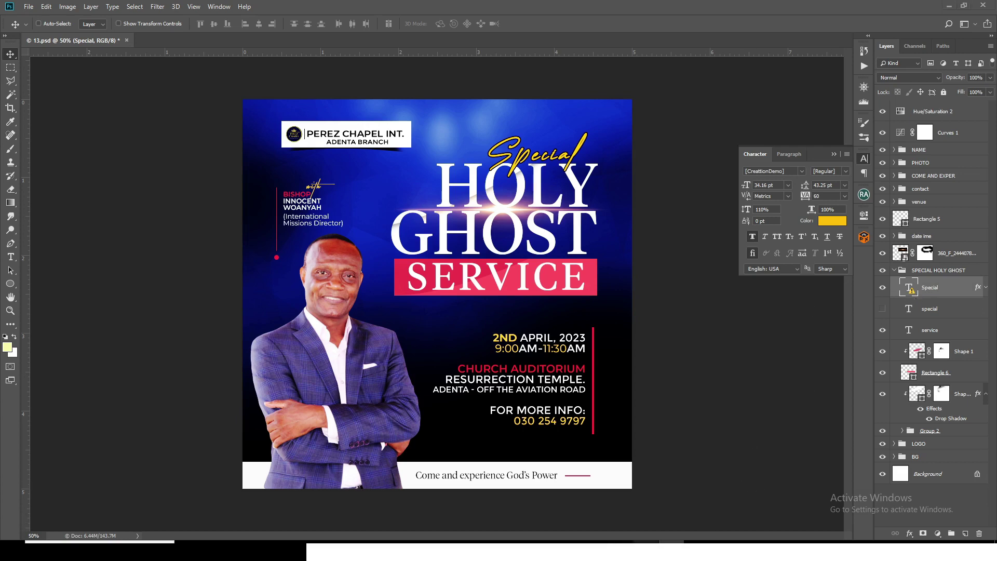
left_click(646, 541)
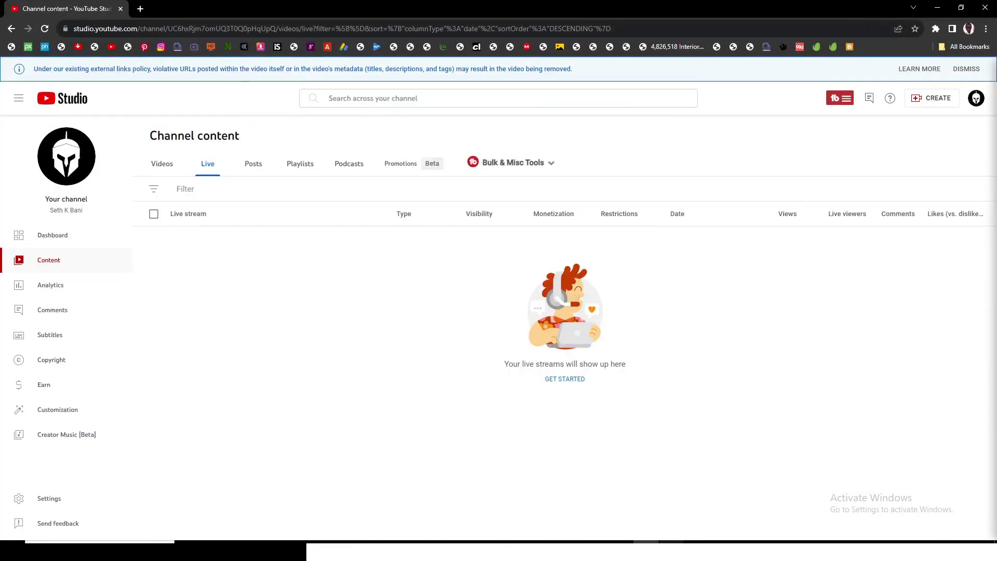
Copy the CreattionDemo font name from Photoshop's Character panel
left_click(671, 542)
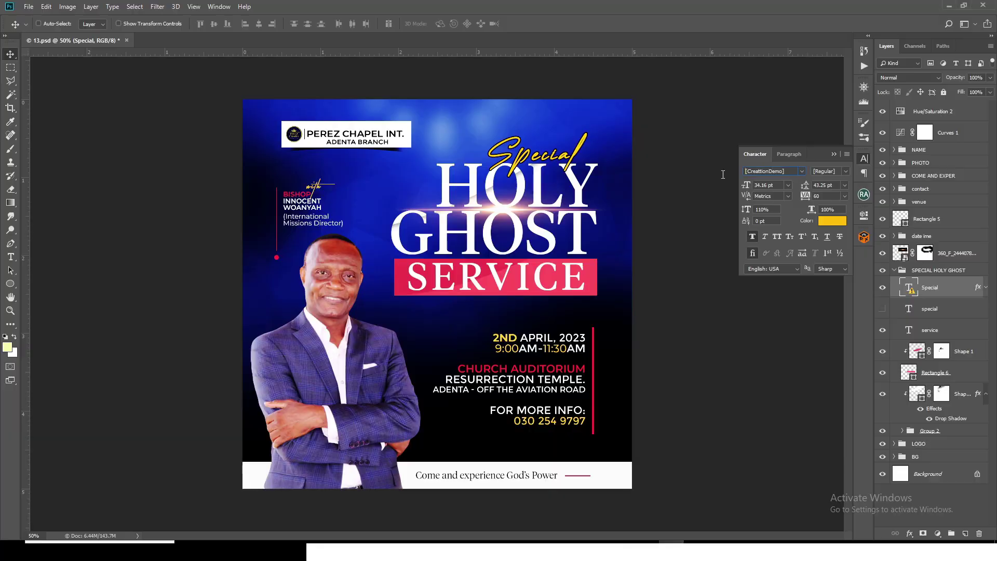
left_click(778, 171)
left_click(645, 542)
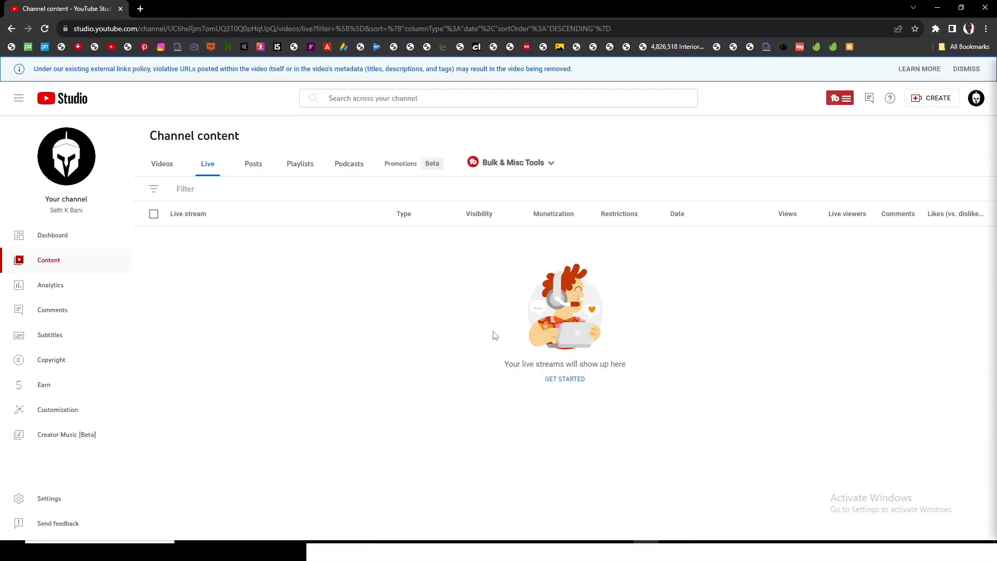
Search Google for 'CreattionDemo font' in a new tab and open the dafont.com result
left_click(141, 8)
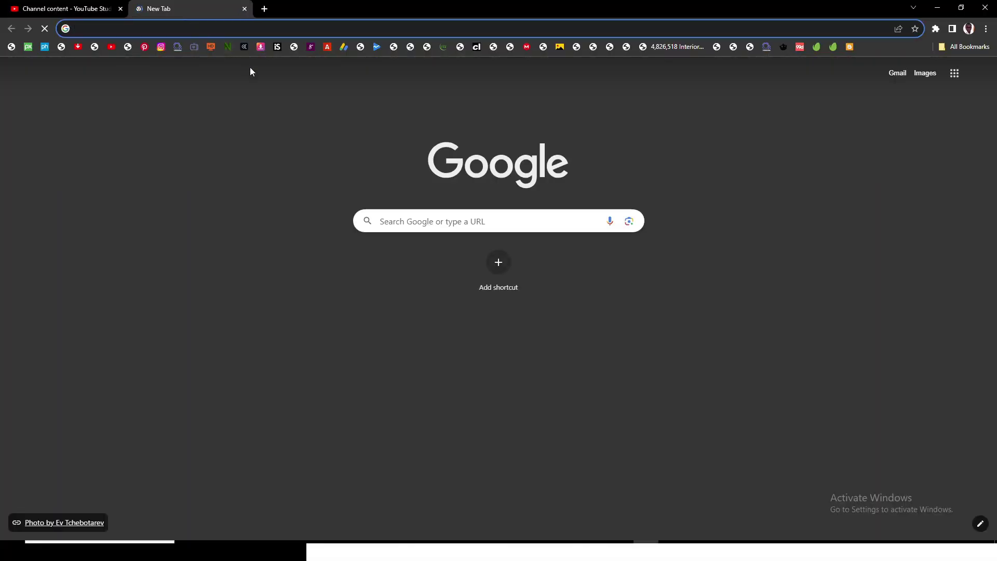
key("ctrl+v")
type("f")
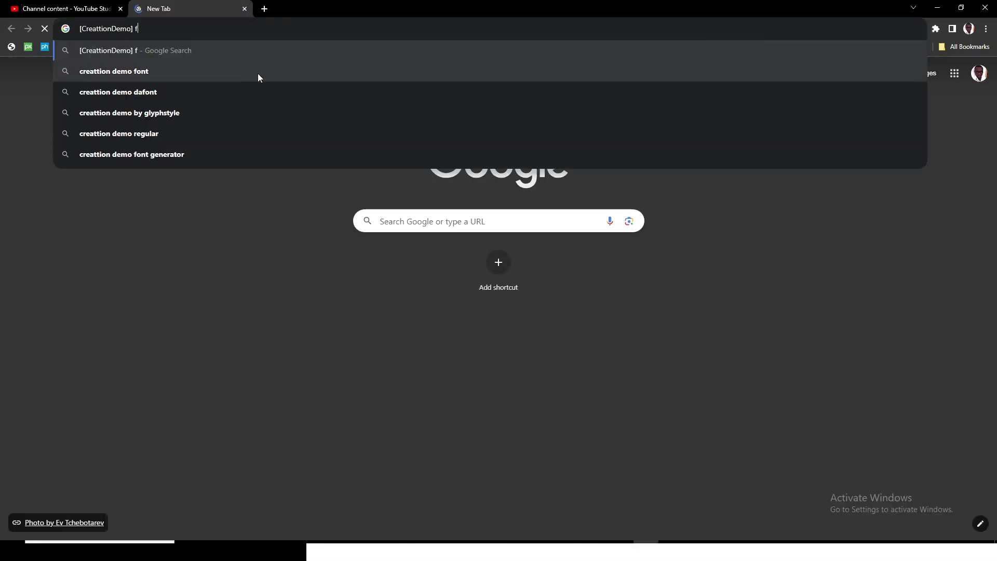
type("ont")
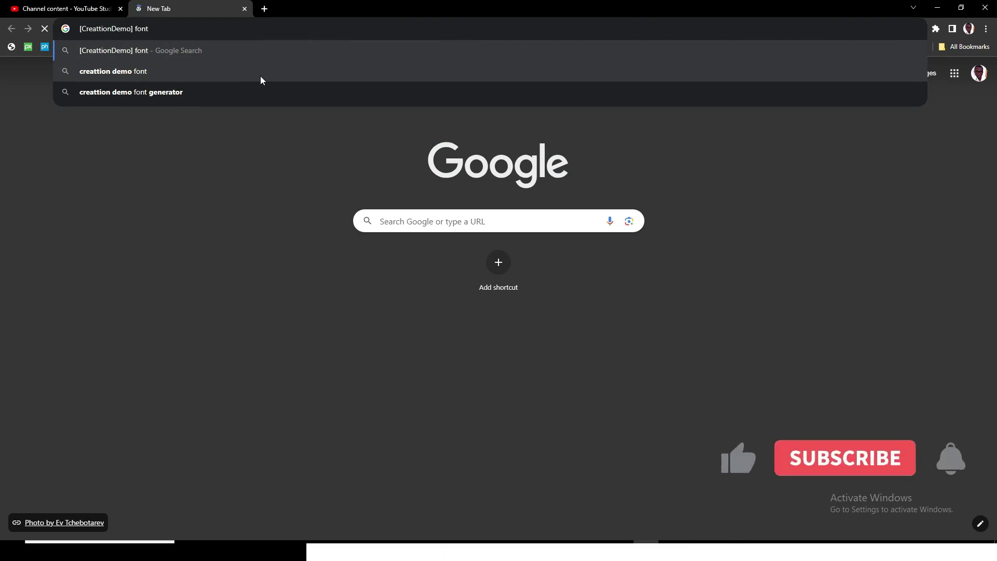
key("Return")
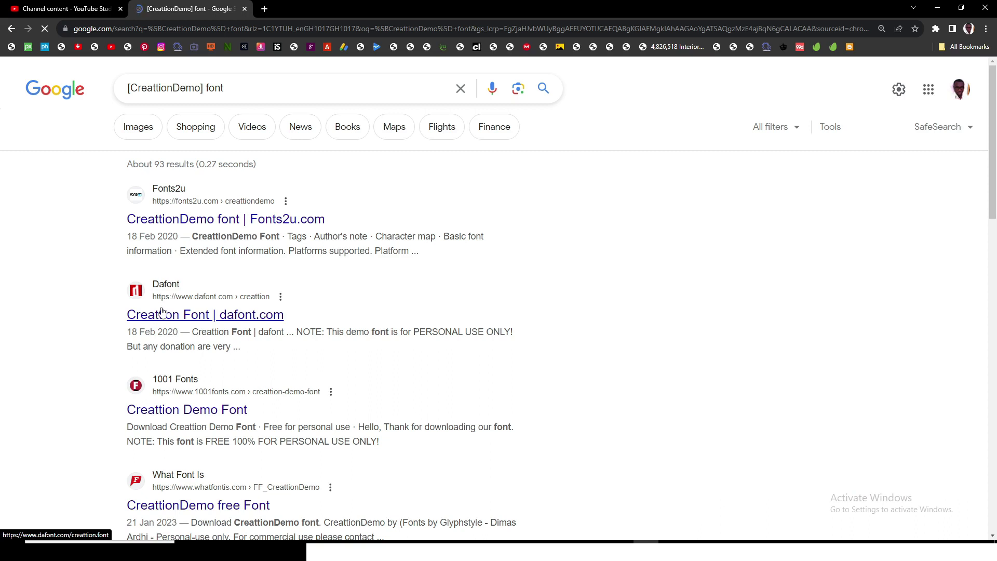
left_click(162, 312)
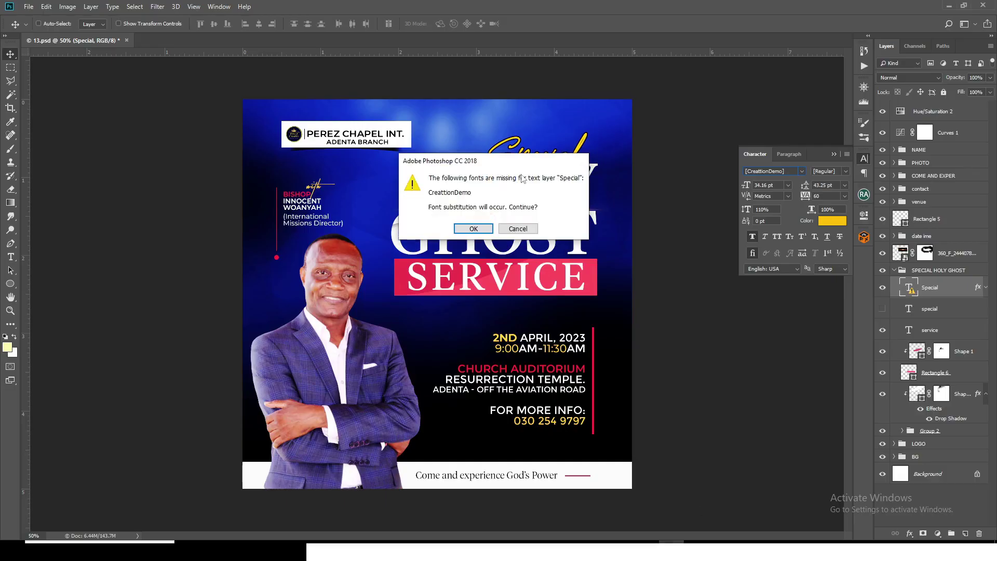
Accept a substitute for the missing CreattionDemo font and collapse the Character panel and SPECIAL HOLY GHOST group
left_click(473, 228)
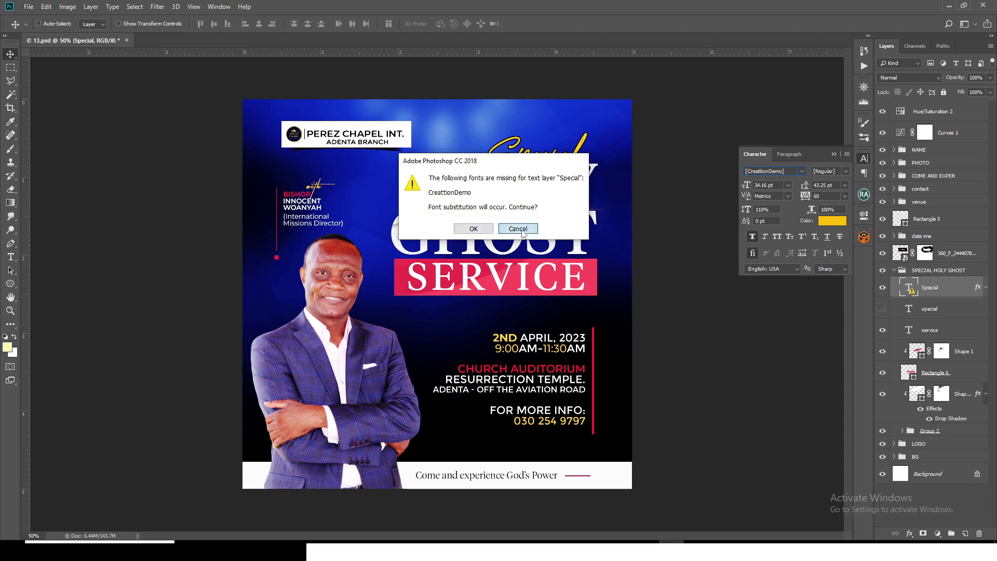
left_click(834, 155)
left_click(893, 269)
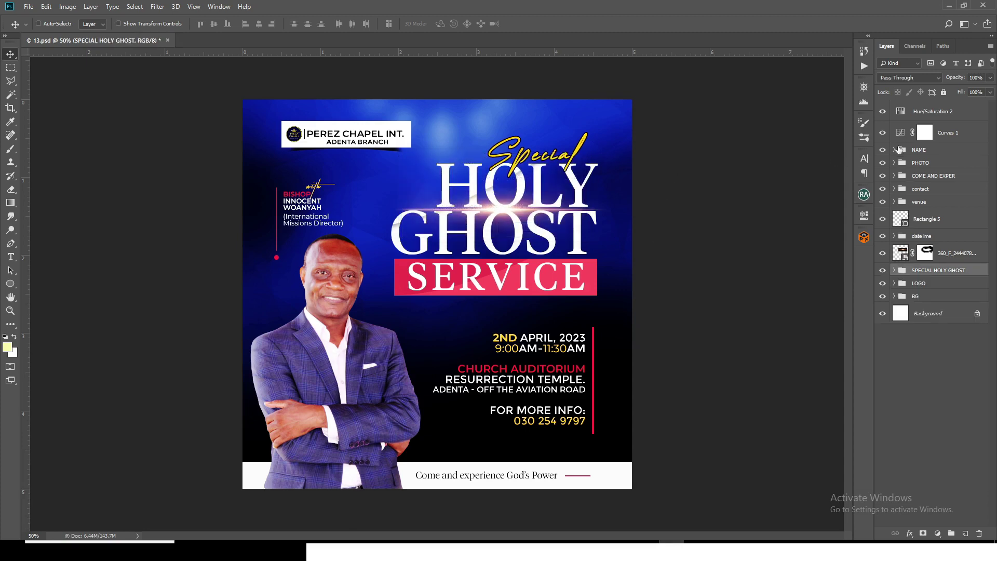
Toggle the Curves 1 adjustment off and on, then save and close 13.psd
left_click(882, 133)
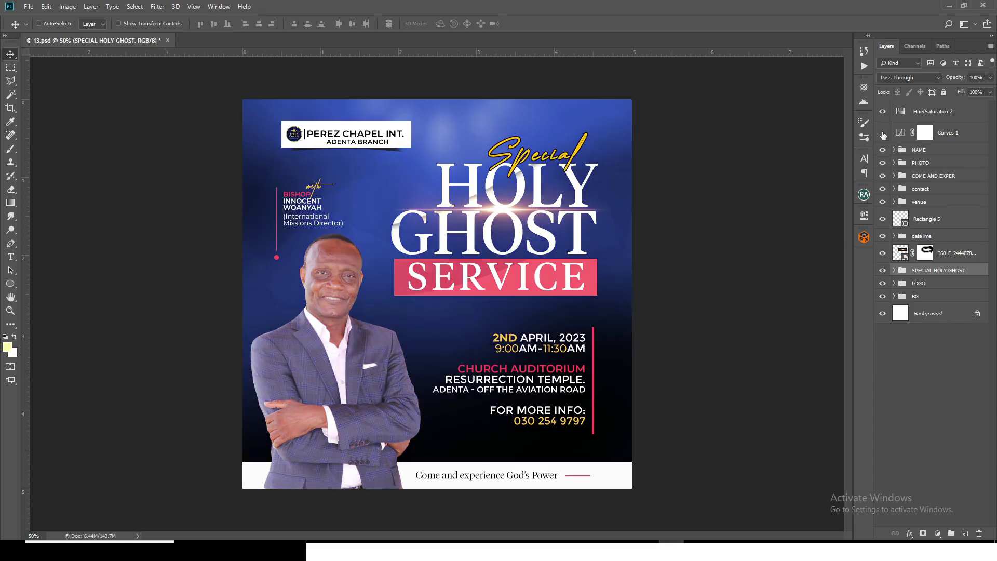
left_click(882, 134)
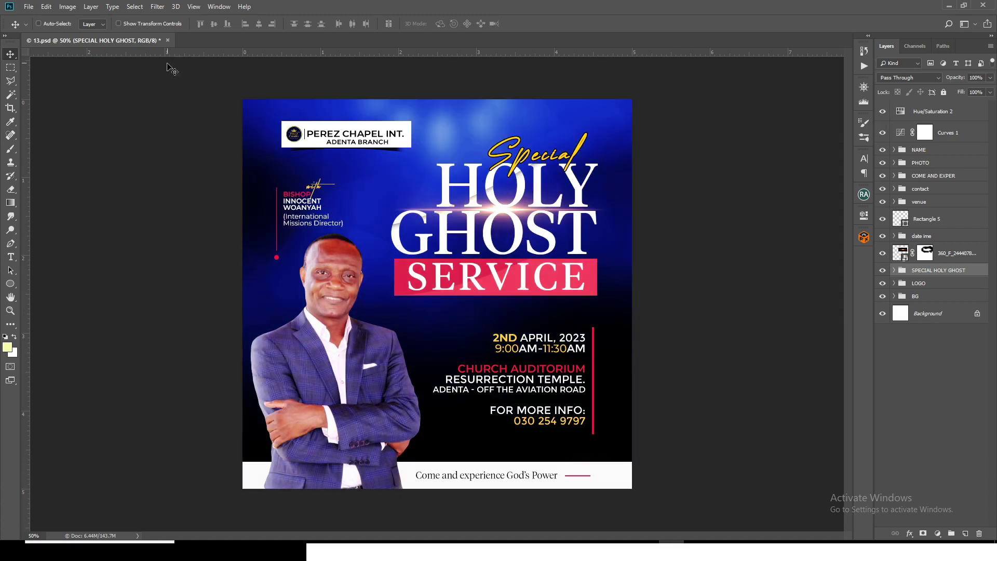
key("ctrl")
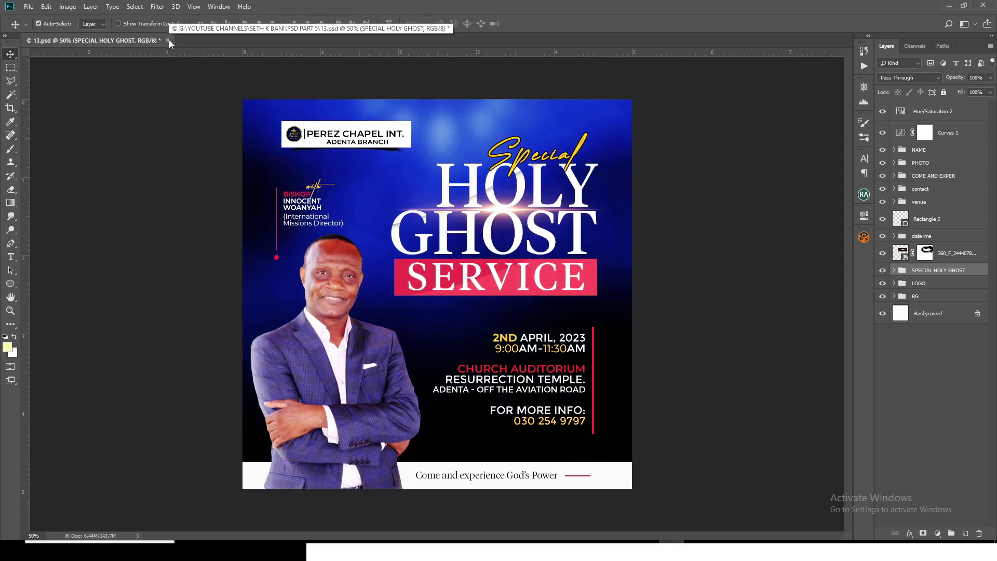
key("ctrl+s")
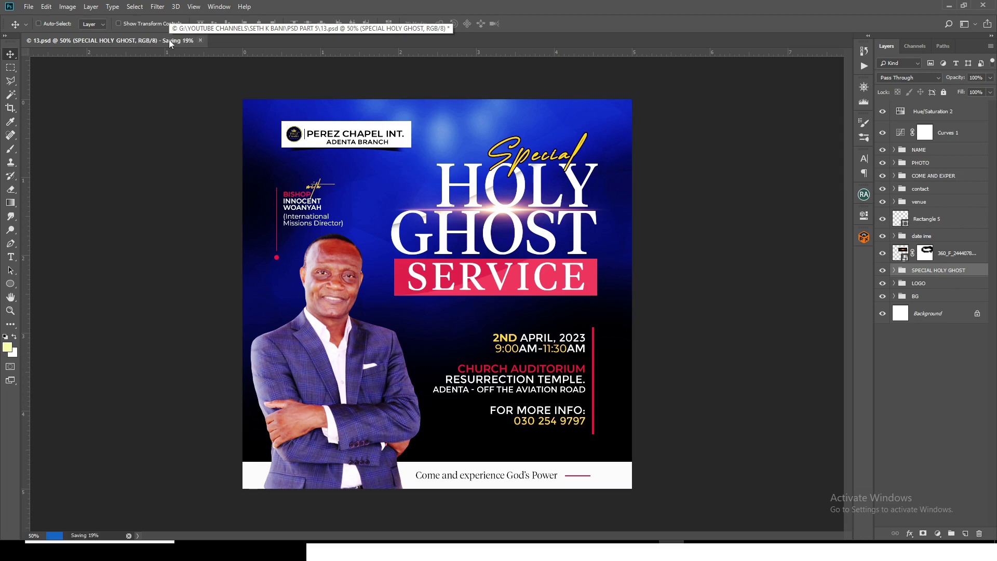
left_click(163, 40)
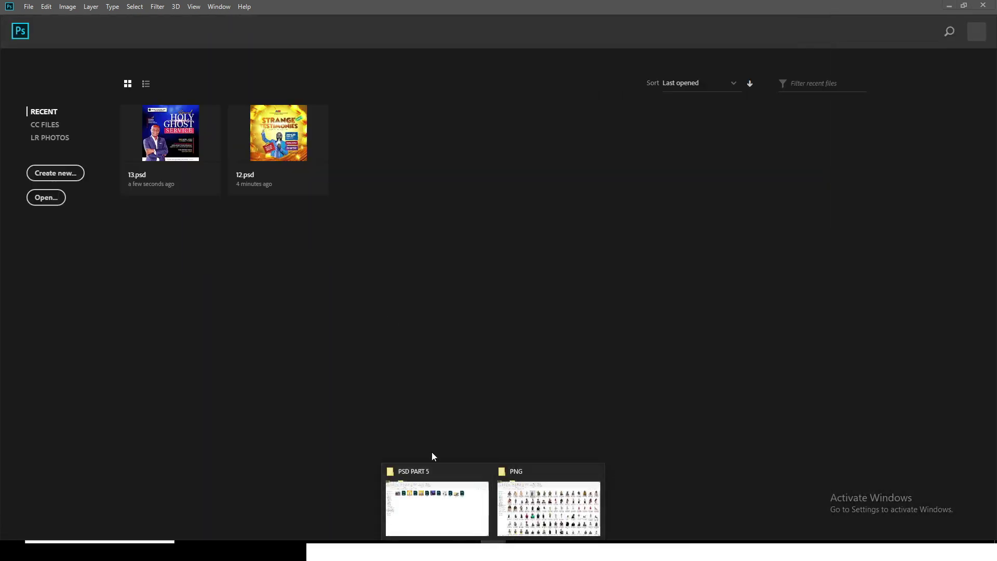
Open mon.psd from the PSD PART 5 folder in File Explorer
left_click(447, 501)
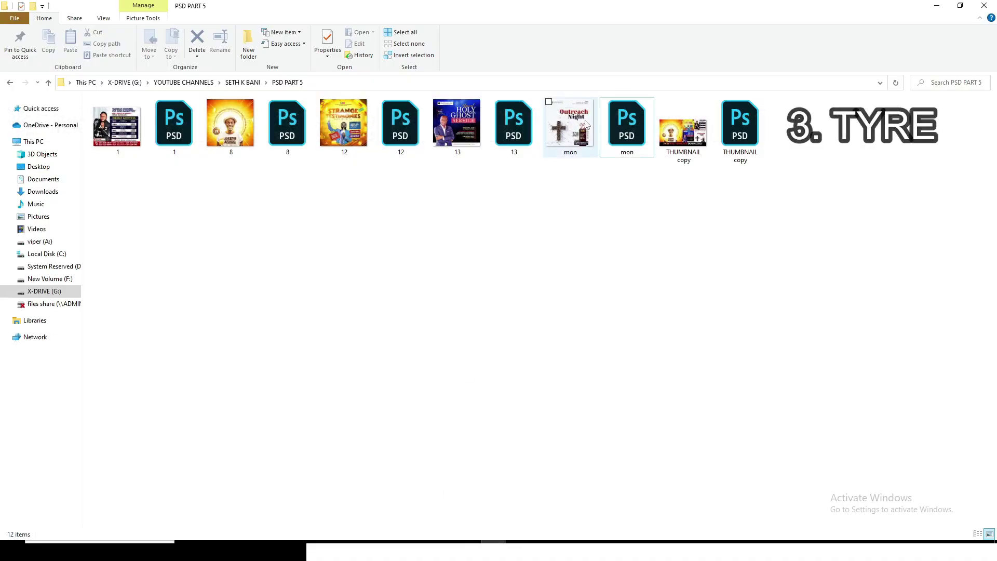
left_click(625, 129)
double_click(624, 130)
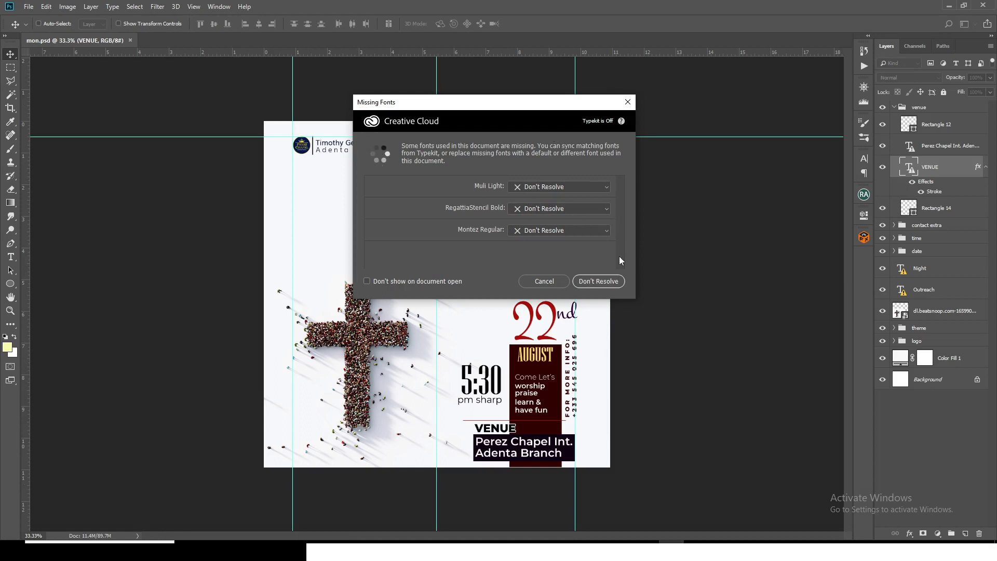
Leave the missing fonts unresolved, hide guides, and check the Night layer's RegattiaStencil Bold font
left_click(596, 280)
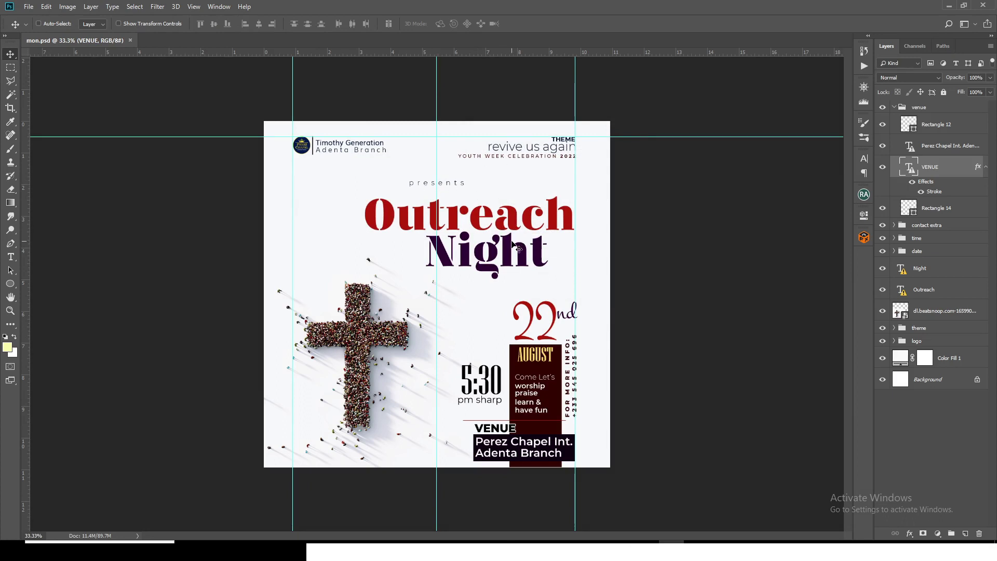
key("ctrl+semicolon")
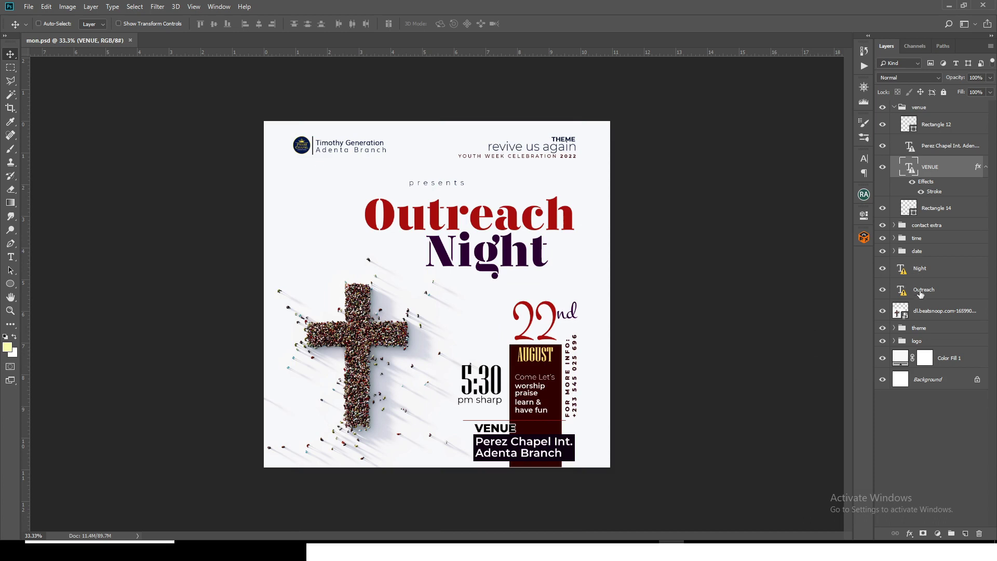
left_click(909, 270)
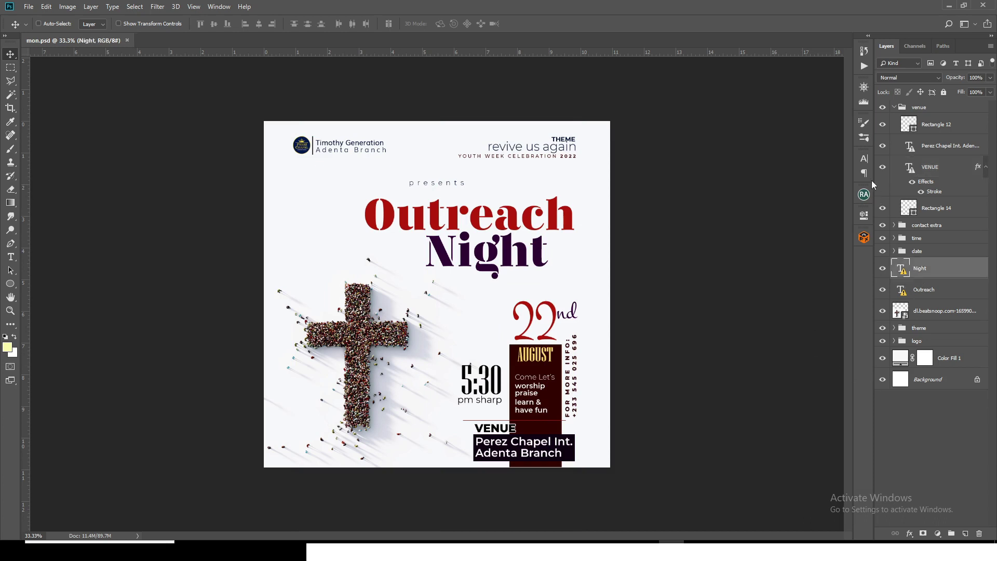
left_click(864, 158)
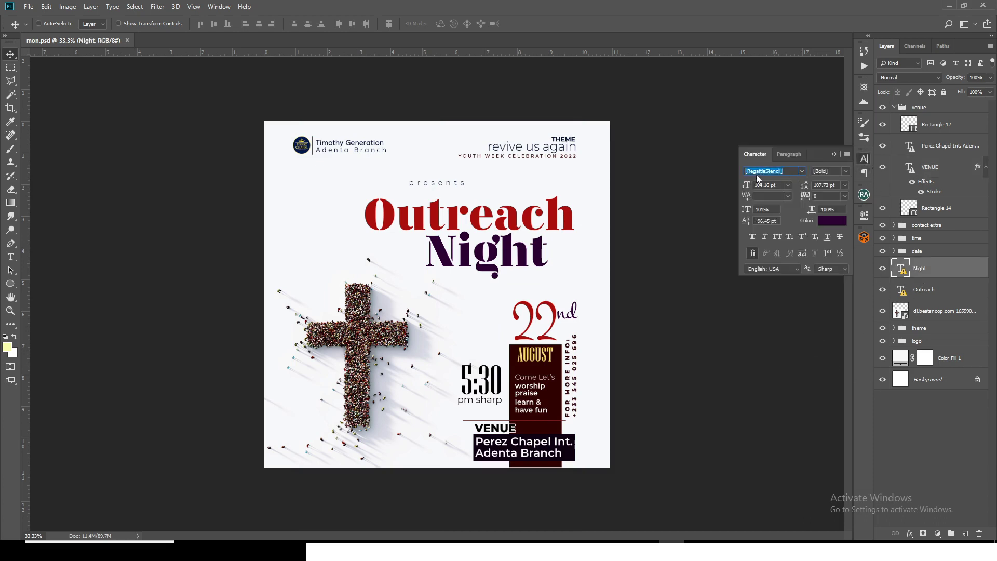
left_click(833, 156)
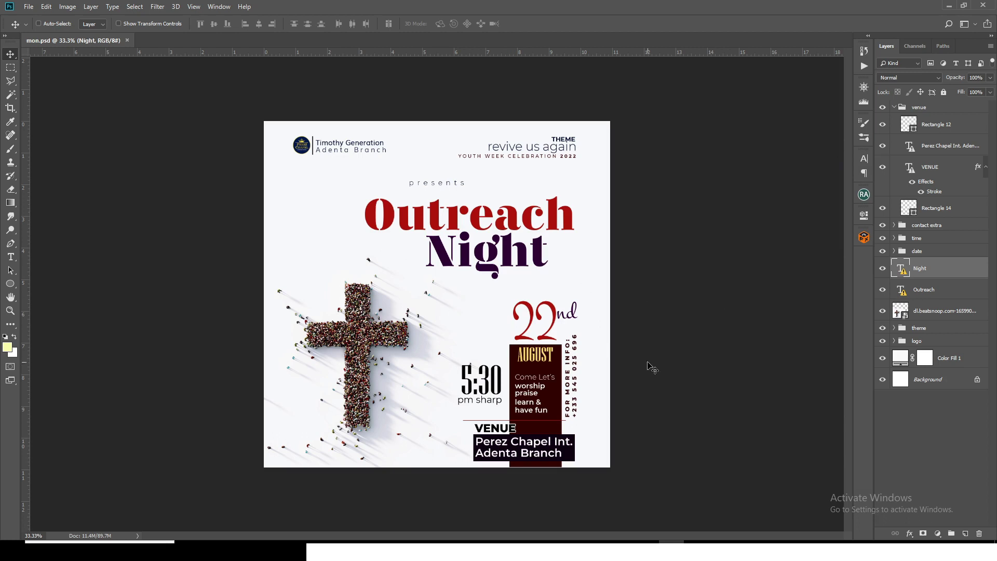
Collapse the venue group and flick visibility of the cross image, venue box, contact extra and 5:30 time
left_click(893, 107)
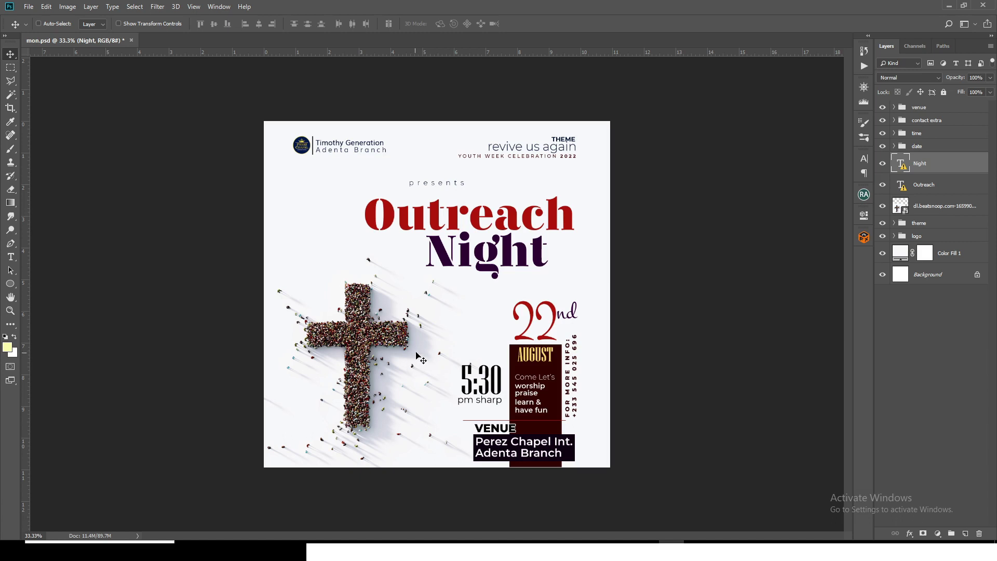
left_click(884, 208)
left_click(885, 207)
left_click(885, 208)
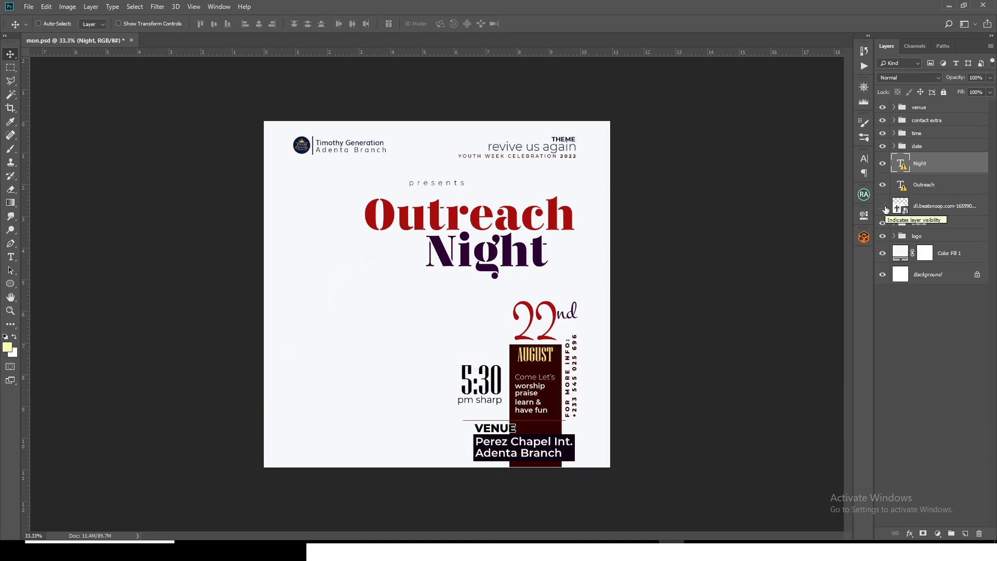
left_click(885, 208)
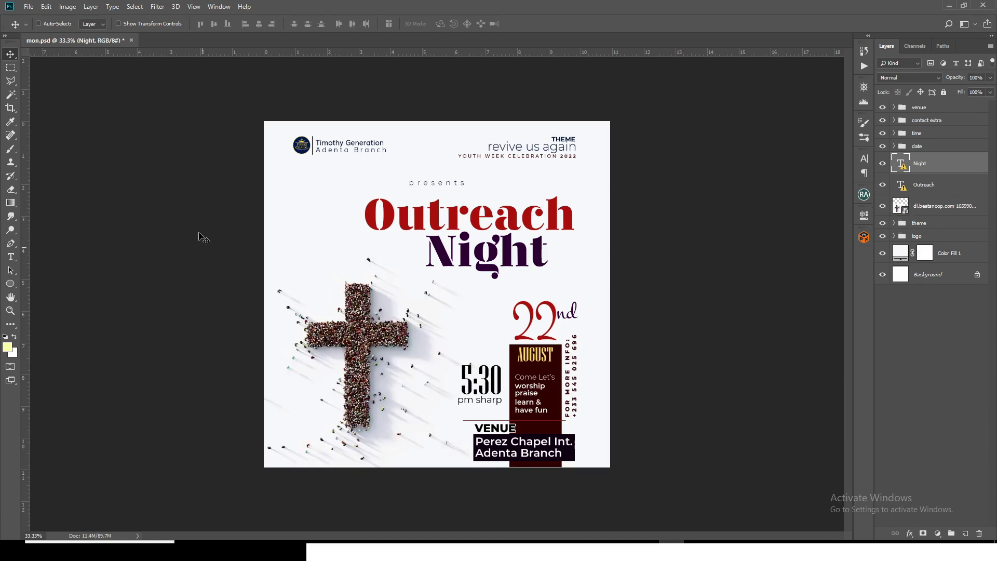
left_click(882, 108)
left_click(882, 108)
left_click(882, 121)
left_click(882, 121)
left_click(882, 134)
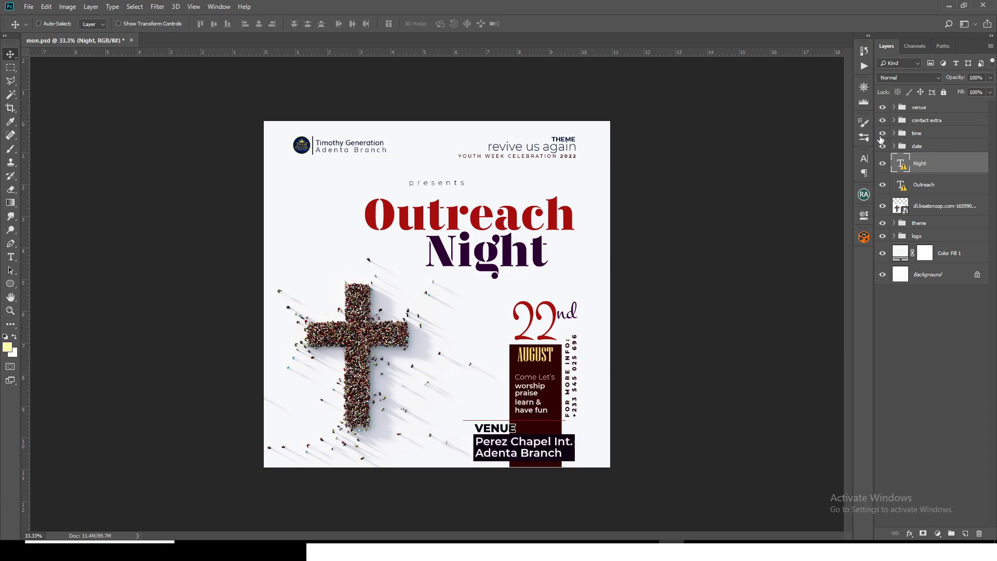
left_click(882, 133)
Hide and restore the 22nd August date, THEME text, logo, Color Fill 1 background and cross image
left_click(882, 146)
left_click(882, 147)
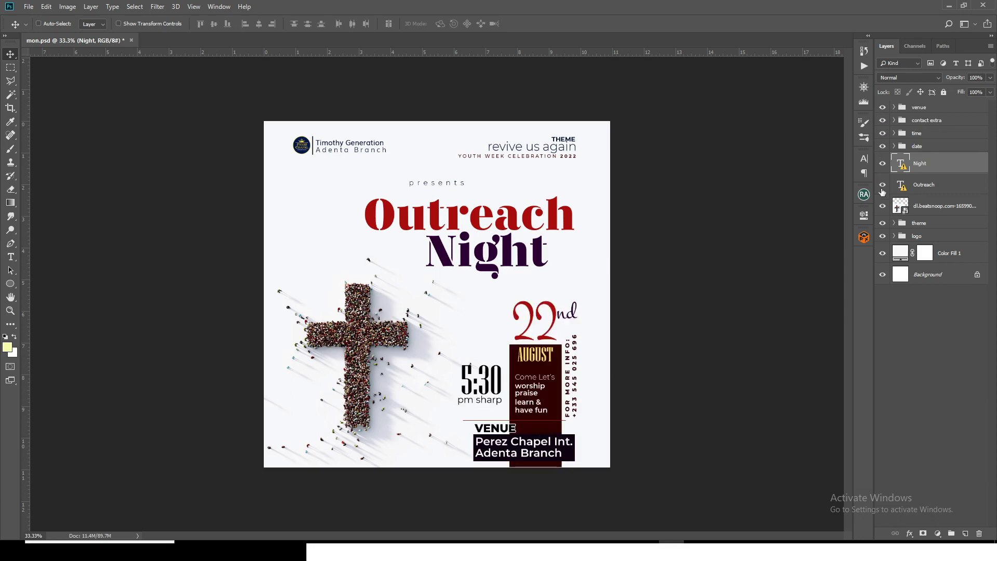
left_click(882, 223)
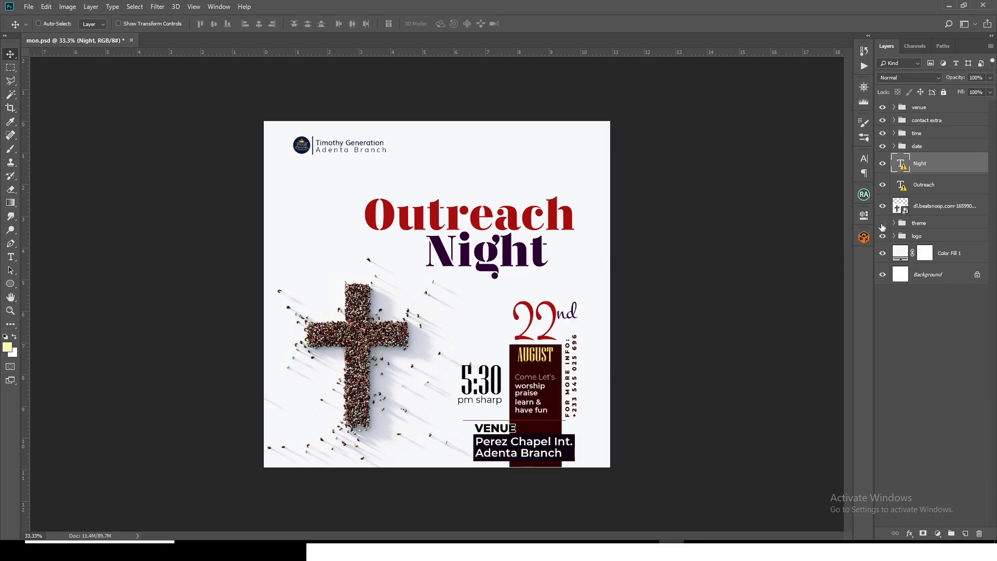
left_click(882, 224)
left_click(882, 237)
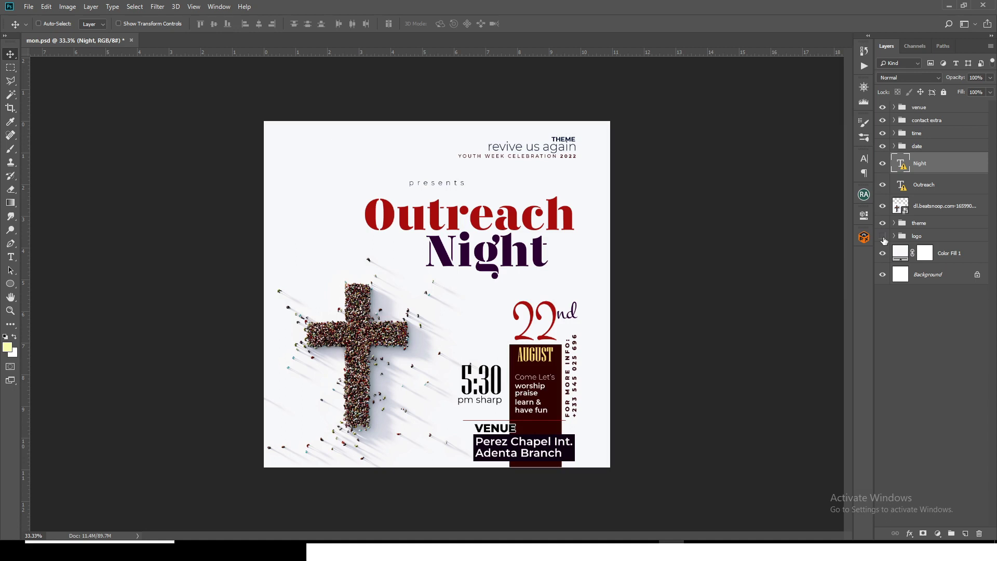
left_click(882, 236)
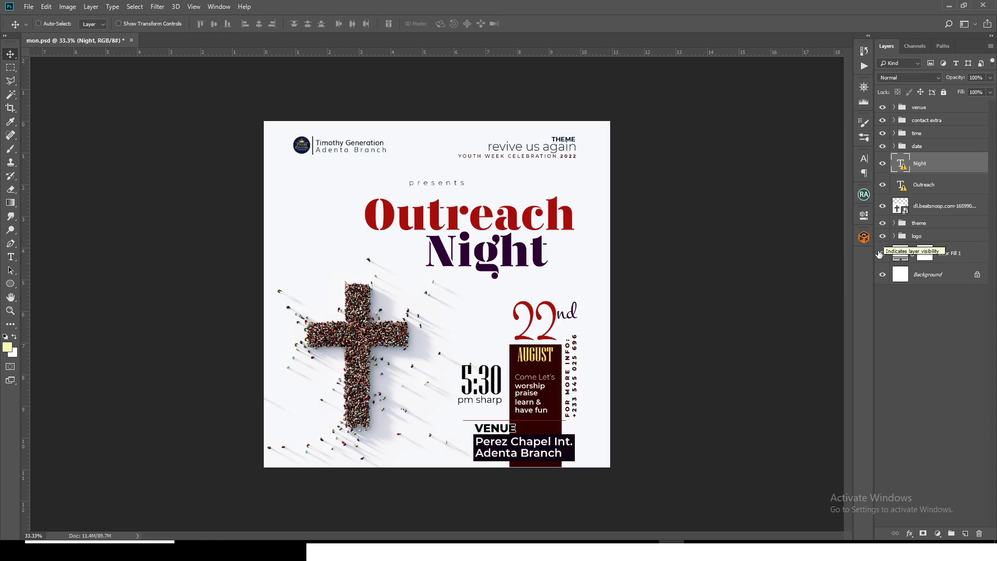
left_click(882, 254)
left_click(882, 253)
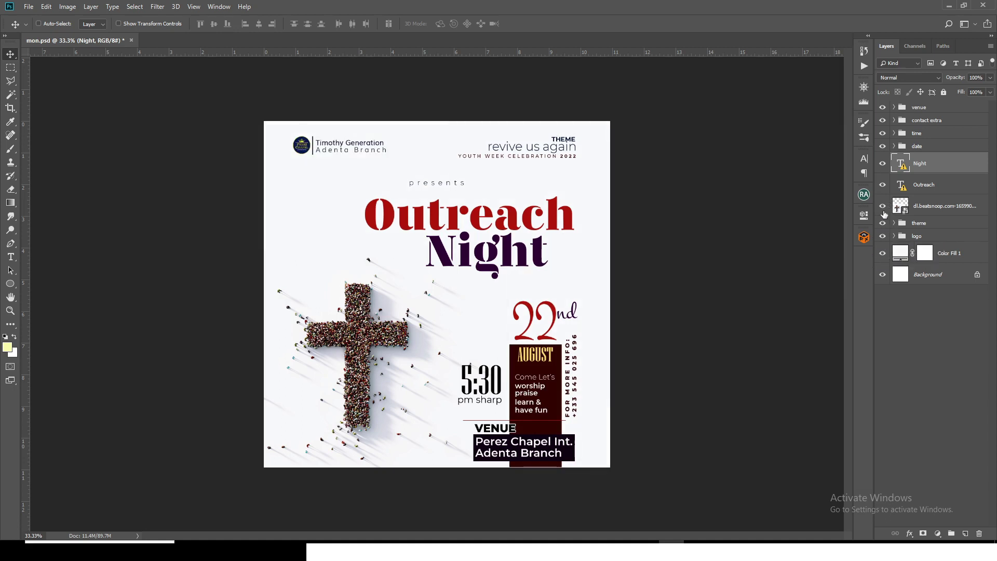
left_click(881, 207)
left_click(882, 207)
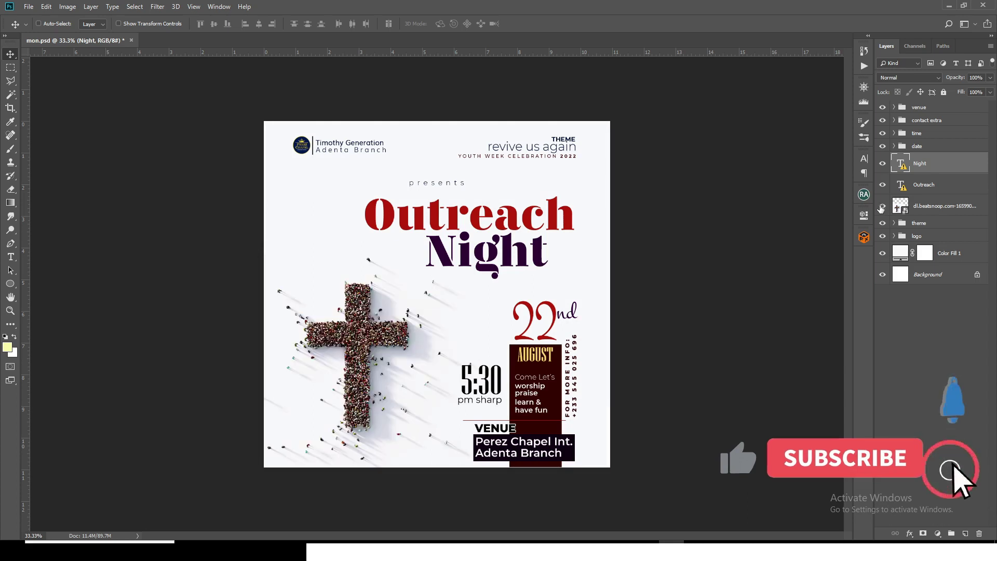